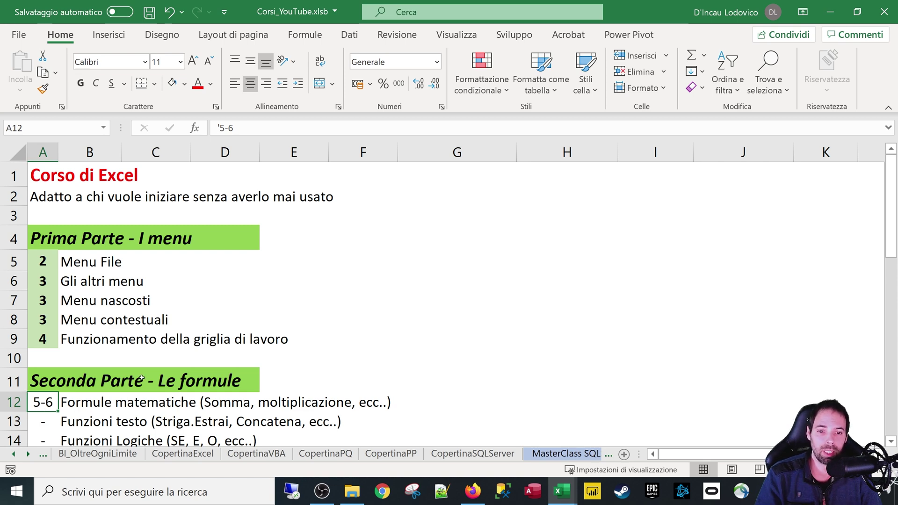
- Switch to the L06_SommaSE_SommaPiùSe workbook, increase row 1's height to fit the wrapped headers, and slightly narrow column O
mouse_move(561, 491)
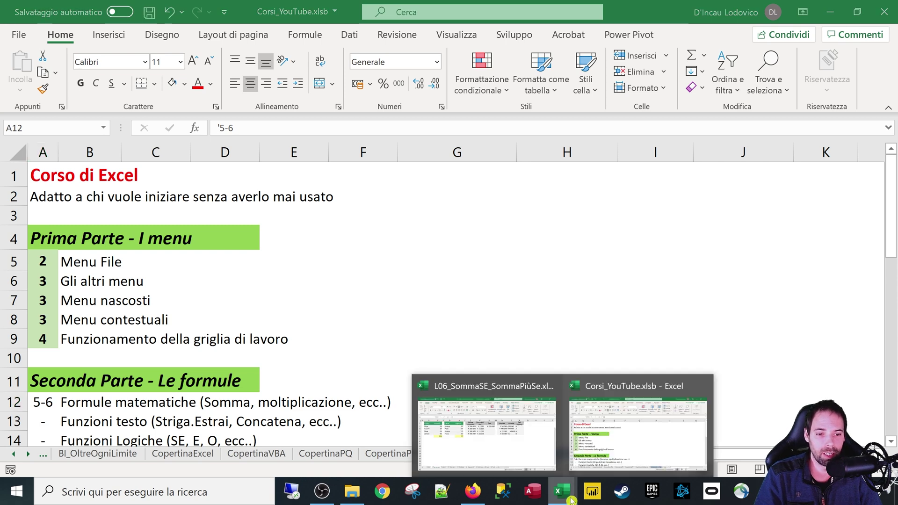
left_click(412, 379)
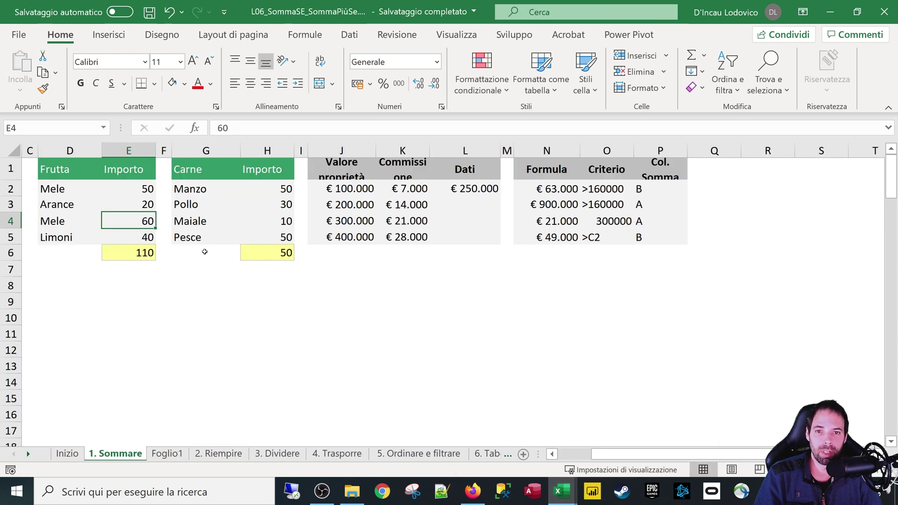
left_click_drag(15, 181, 16, 191)
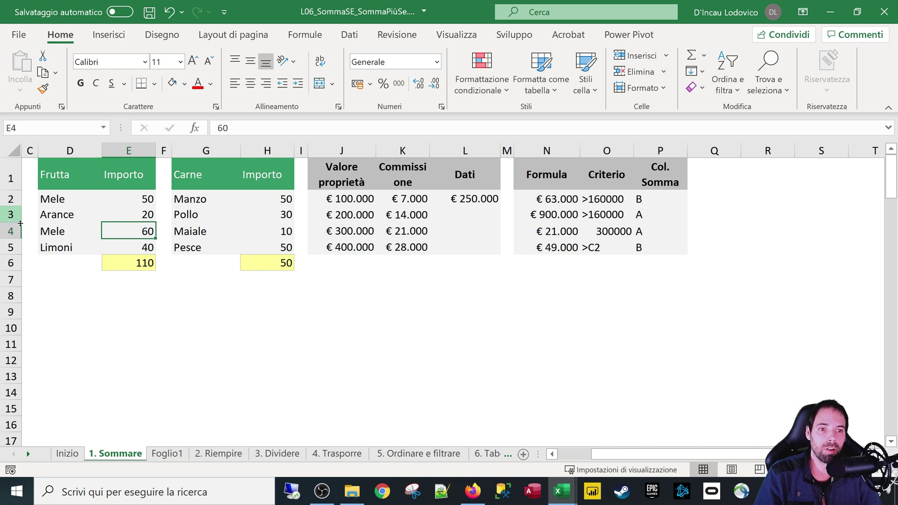
left_click_drag(633, 152, 628, 154)
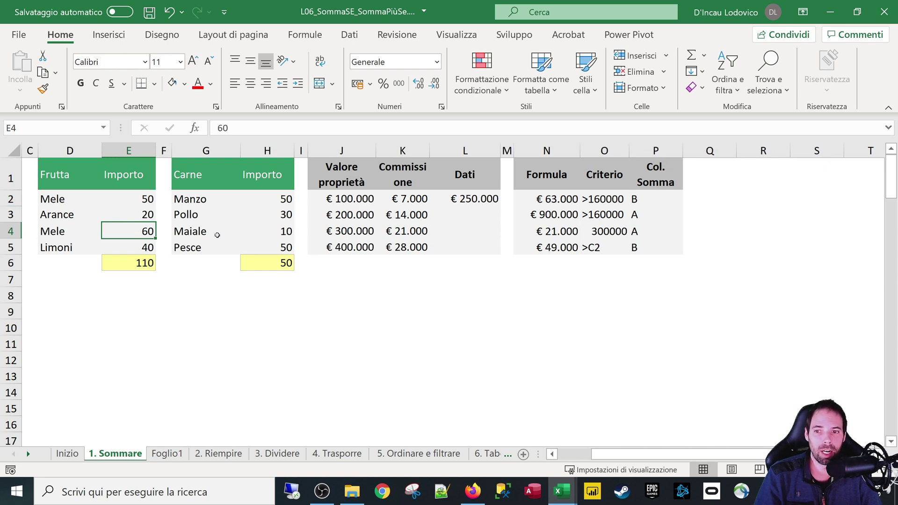
- Examine the Frutta table's Mele rows and Importo values alongside the SOMMA.SE formula in E6
left_click(122, 261)
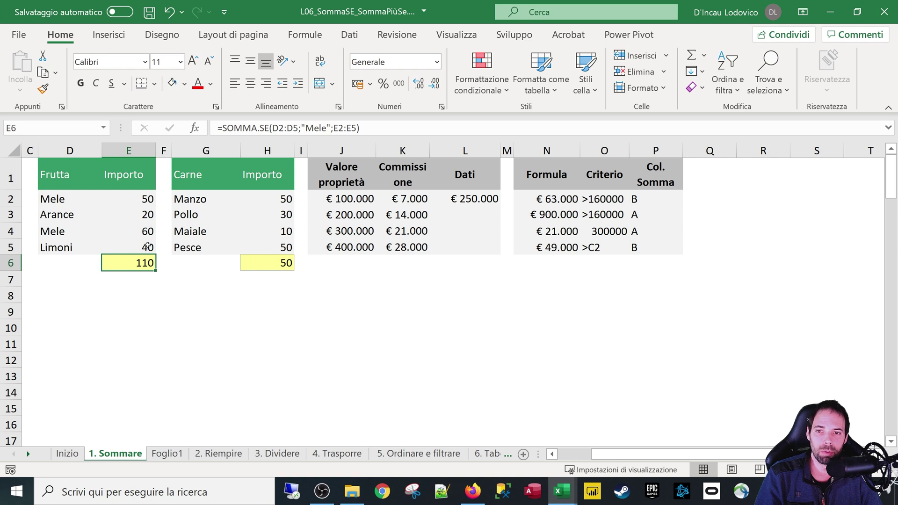
scroll(145, 246, "up", 2, "ctrl")
scroll(157, 282, "up", 1)
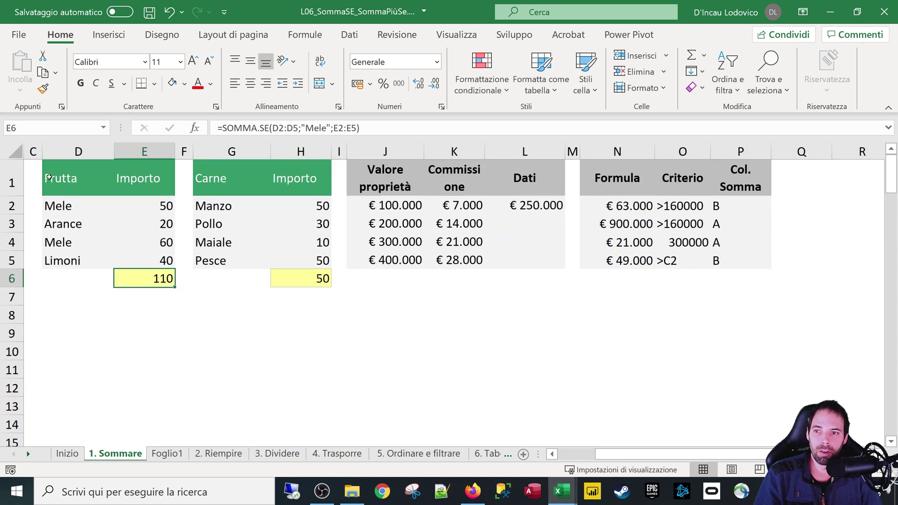
left_click_drag(49, 177, 137, 254)
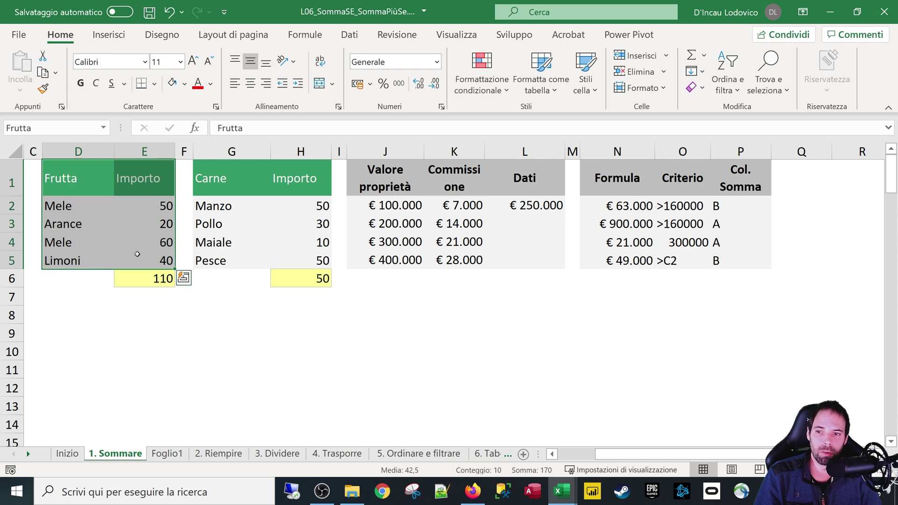
left_click(80, 226)
left_click(62, 242)
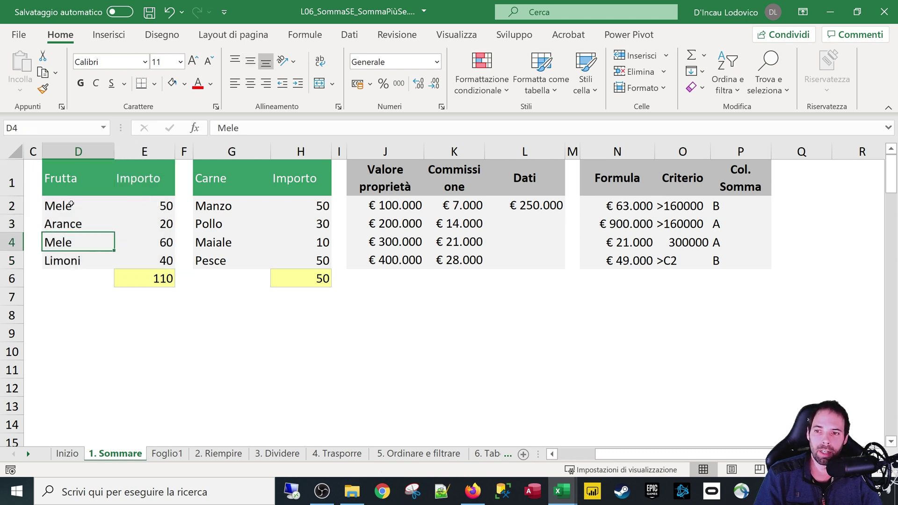
left_click_drag(134, 199, 144, 264)
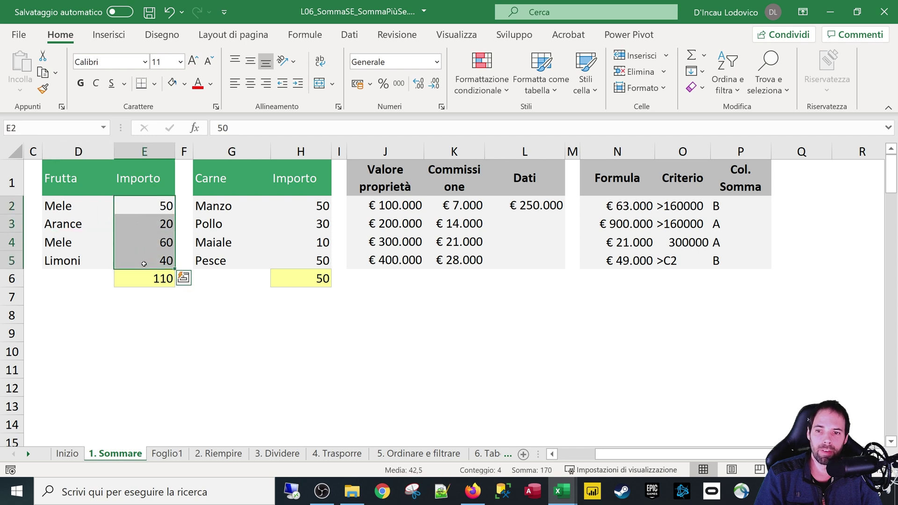
left_click(66, 211)
left_click(65, 241)
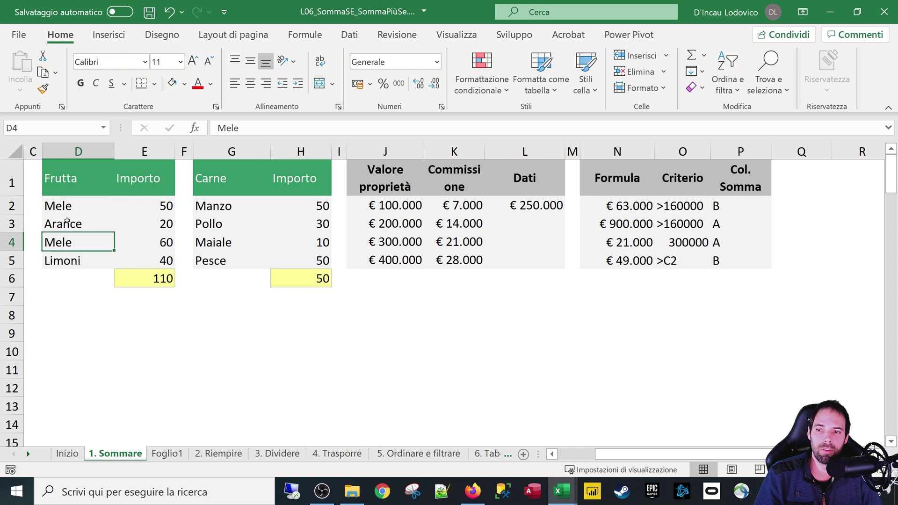
left_click(66, 210)
left_click(63, 243)
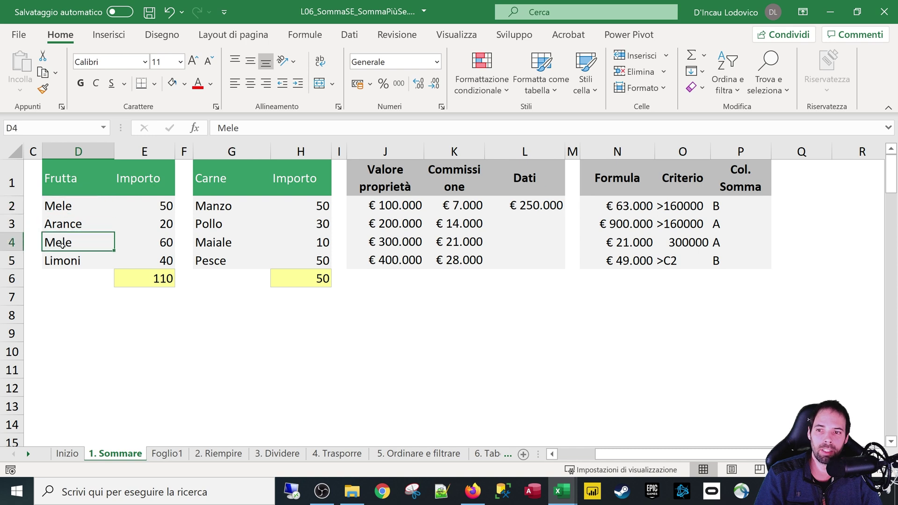
left_click(65, 204)
left_click(62, 242)
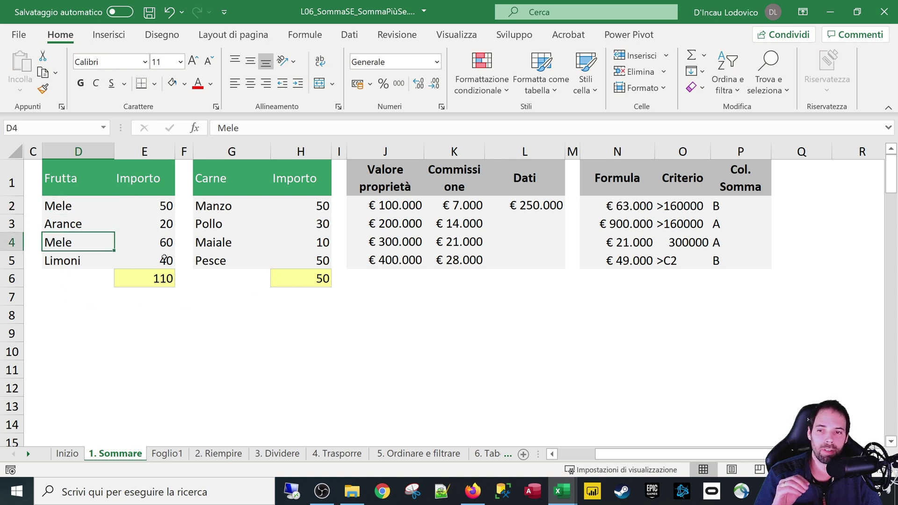
left_click(138, 276)
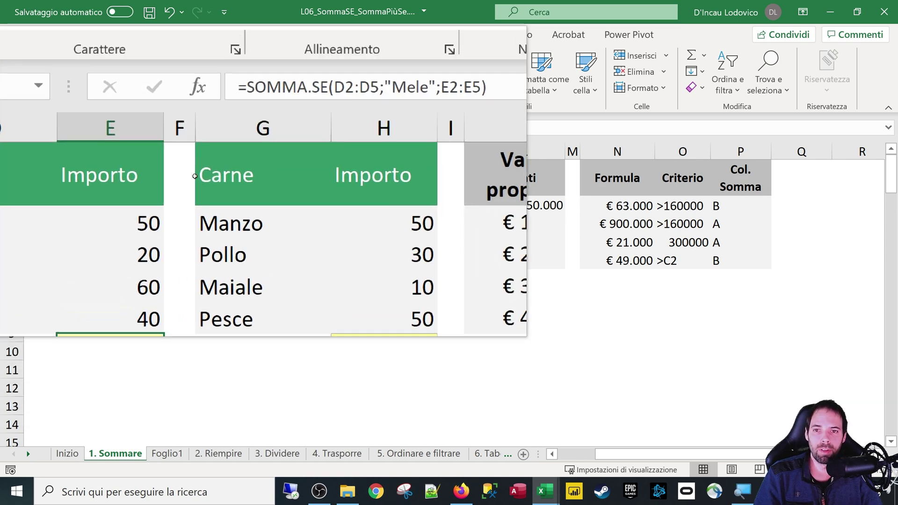
- Enter =SOMMA(E2:E5) in cell E7 to sum all the fruit amounts
key("Return")
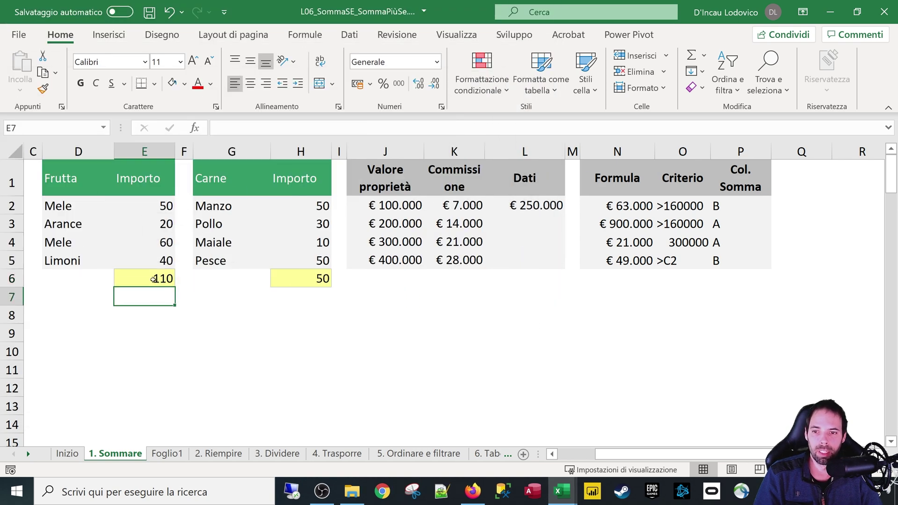
type("=soo")
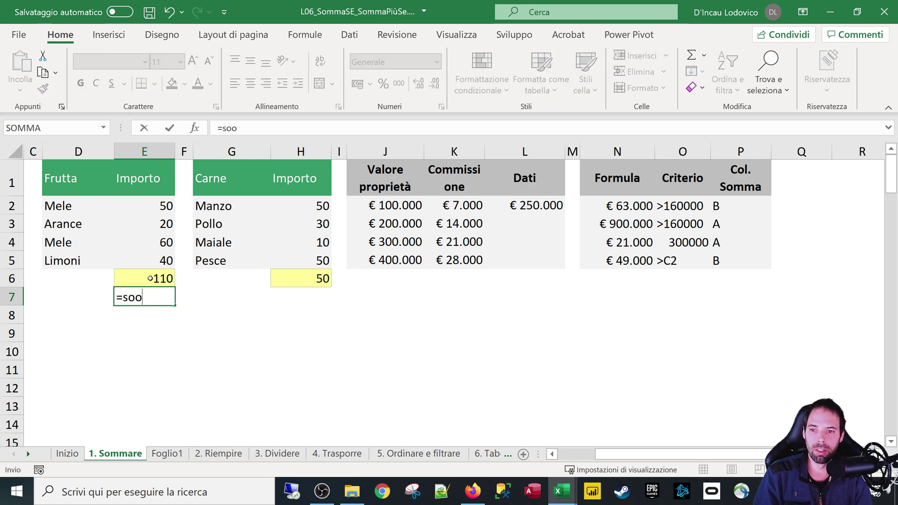
key("BackSpace")
type("m")
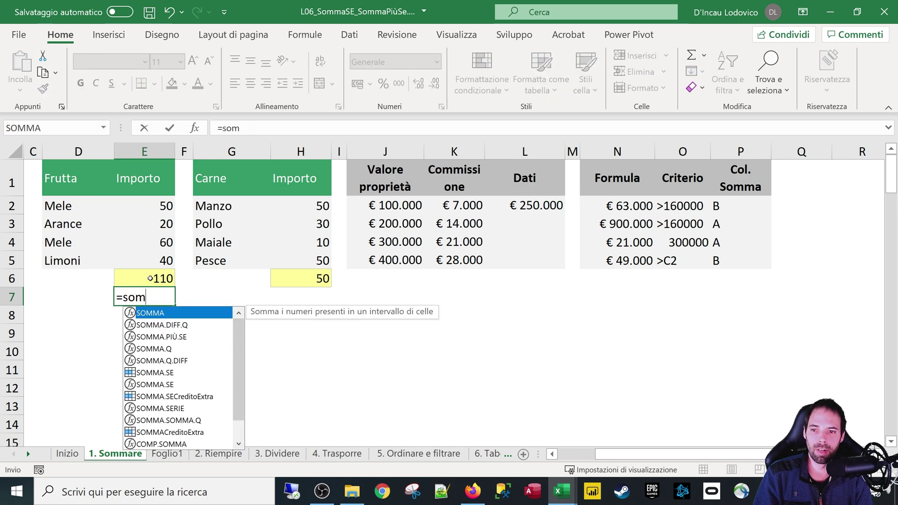
type("ma(")
left_click_drag(149, 209, 141, 258)
key("Return")
key("Up")
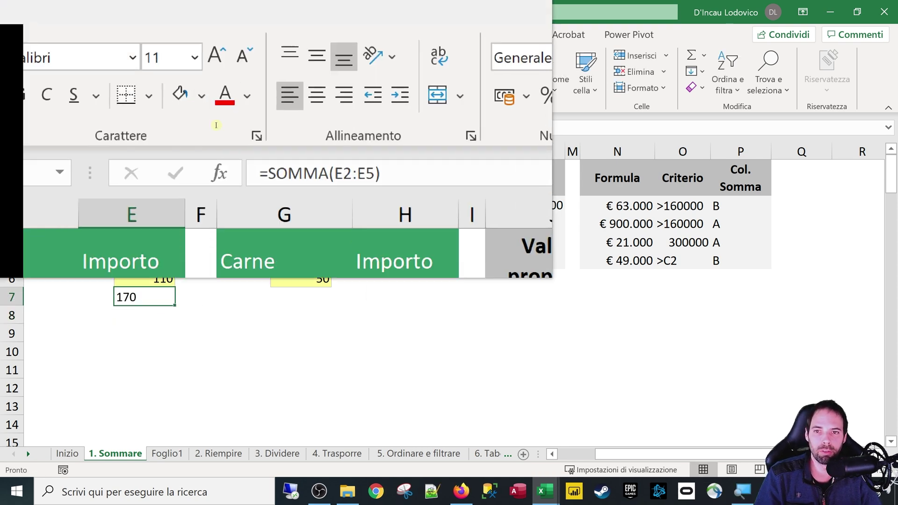
- Inspect the arguments of the SOMMA.SE formula in E6, including in its function arguments dialog, and close the dialog
left_click(148, 281)
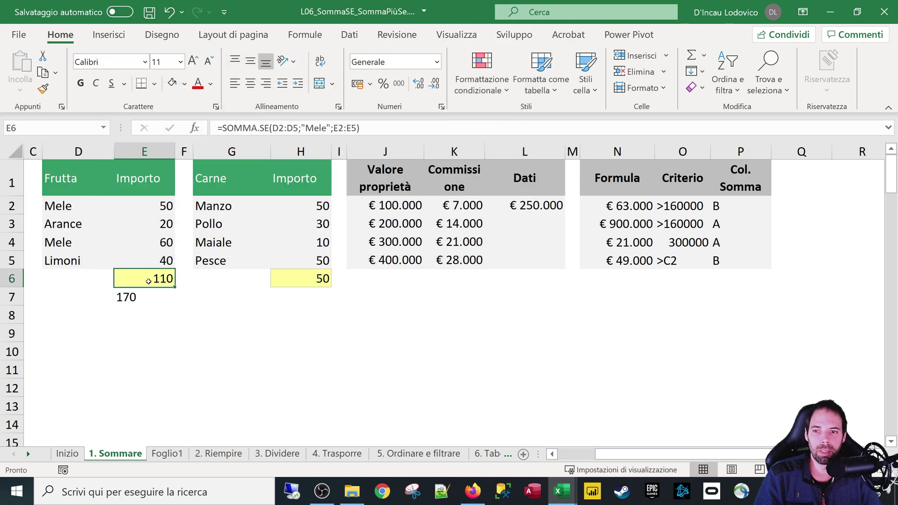
left_click(251, 128)
left_click(271, 128)
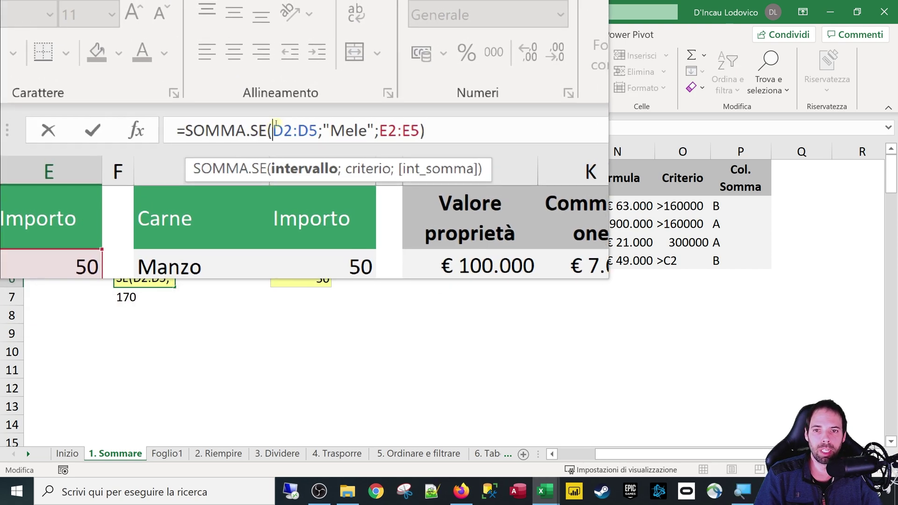
key("Left")
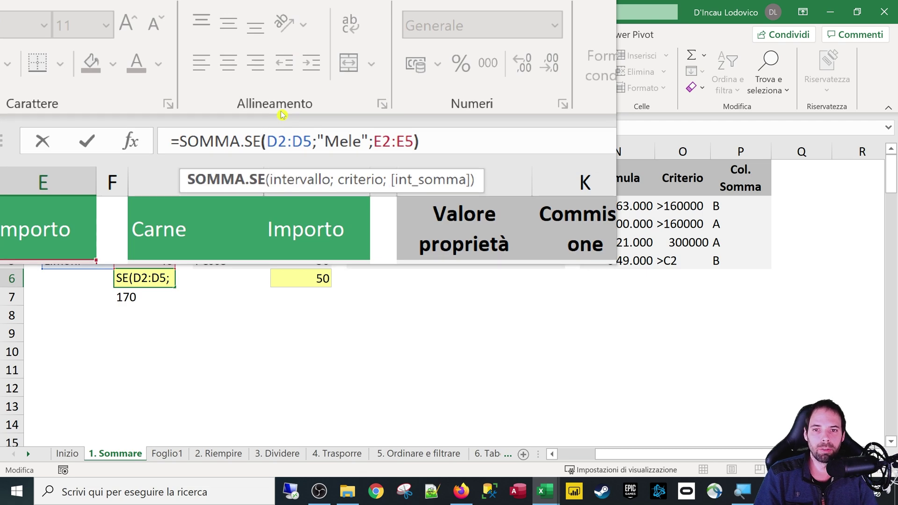
key("Right")
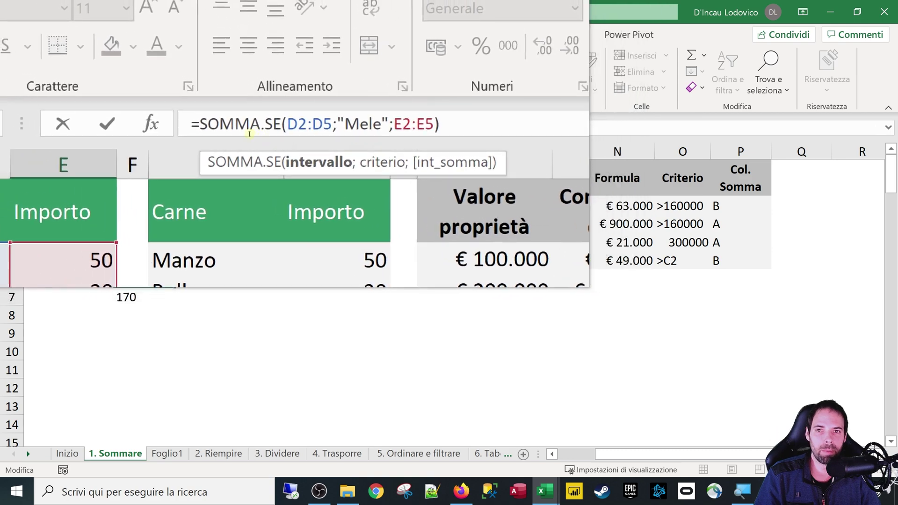
left_click(195, 133)
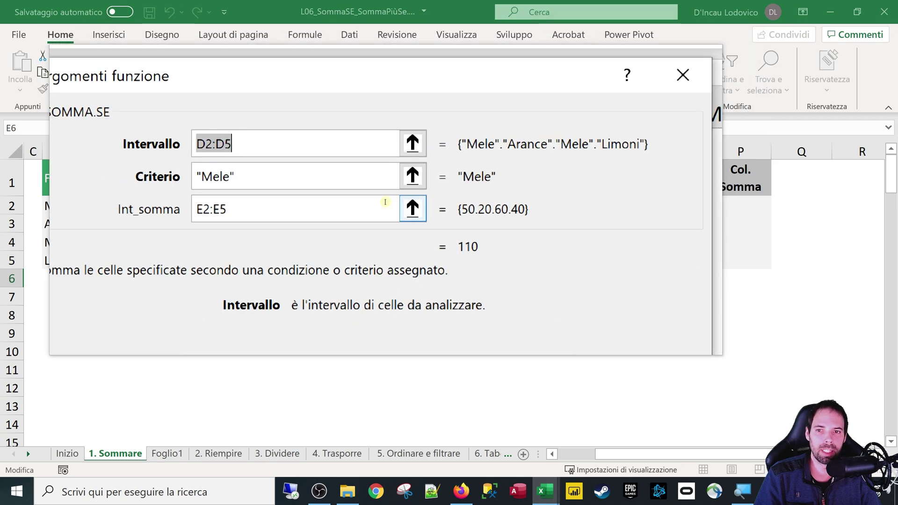
key("super+Escape")
left_click_drag(238, 134, 358, 144)
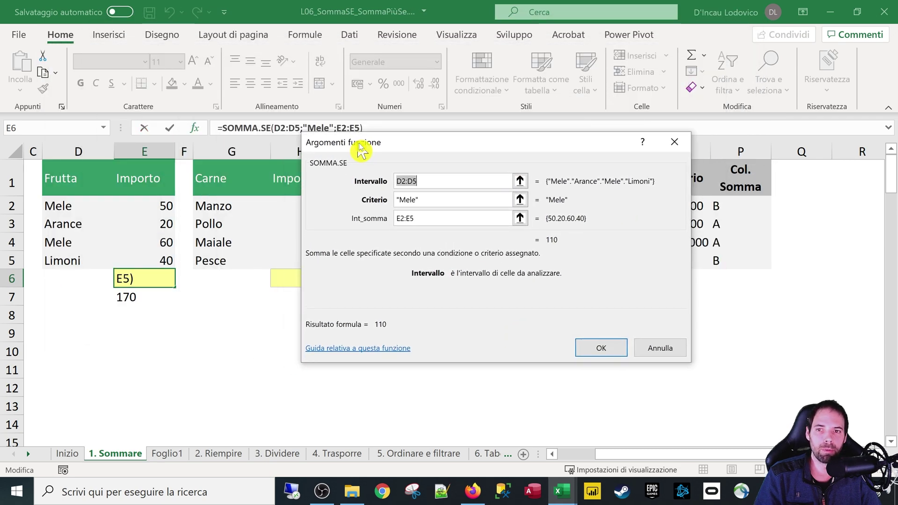
key("Return")
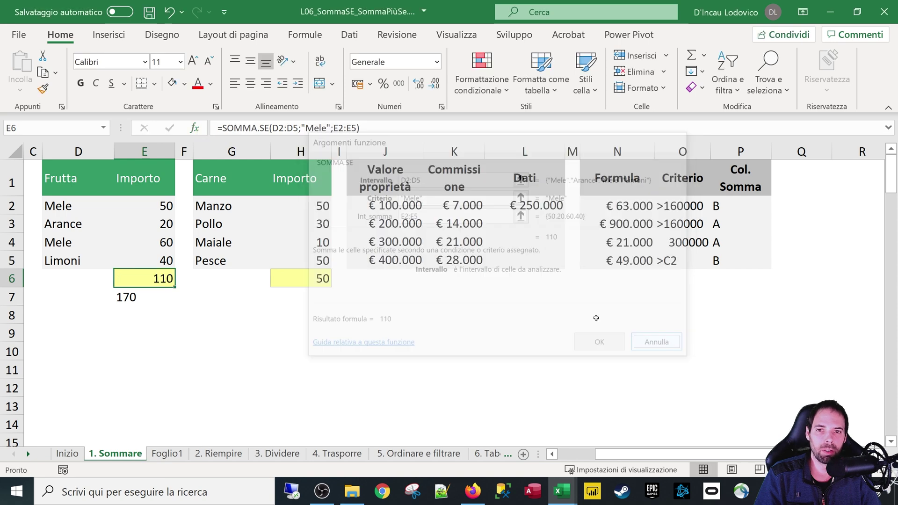
- Reopen the function arguments of the SOMMA.SE formula in E6 and reselect D2:D5 on the sheet as the Intervallo
left_click(274, 128)
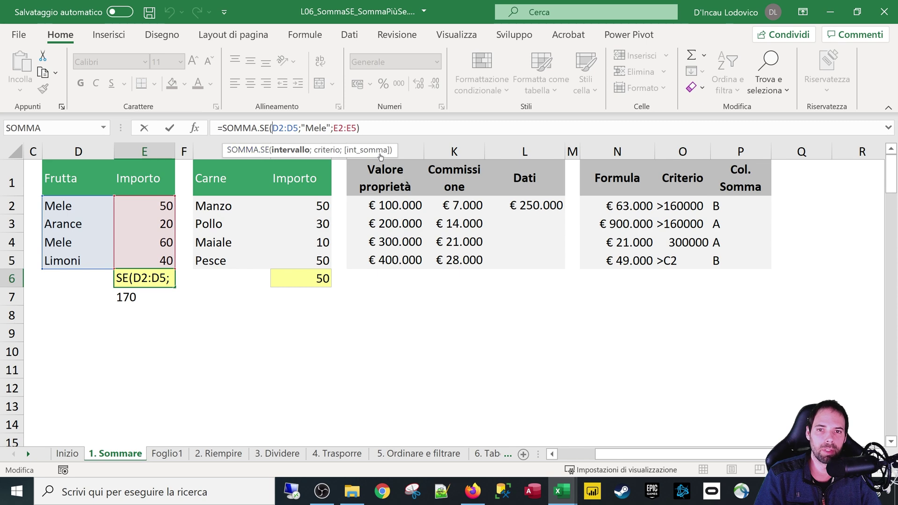
left_click(199, 129)
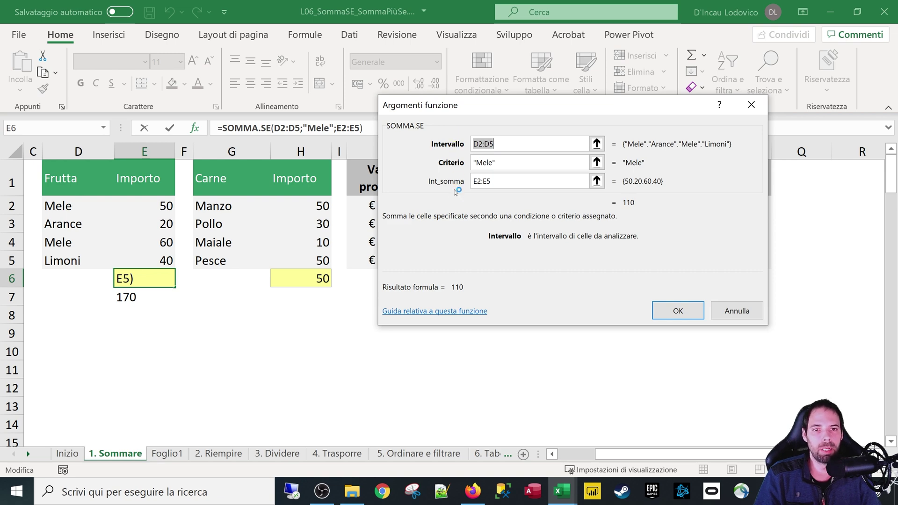
left_click(510, 144)
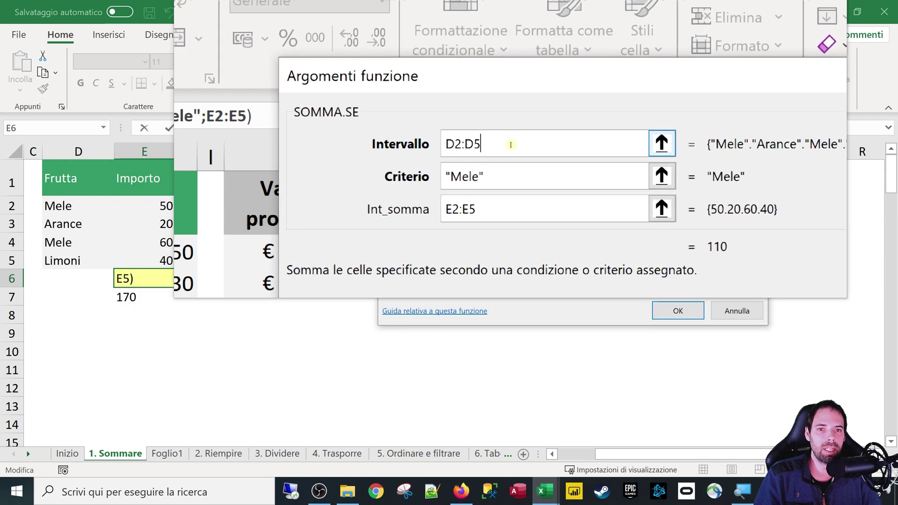
left_click_drag(511, 144, 430, 145)
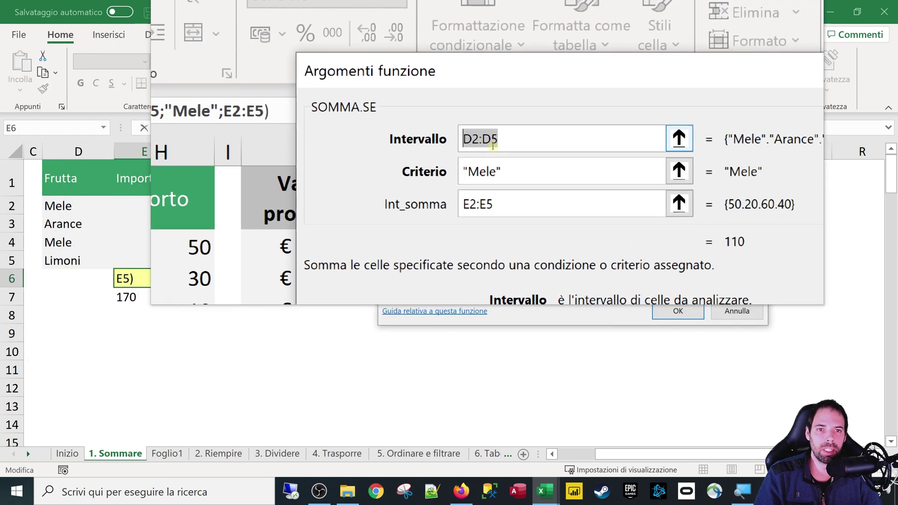
left_click(502, 144)
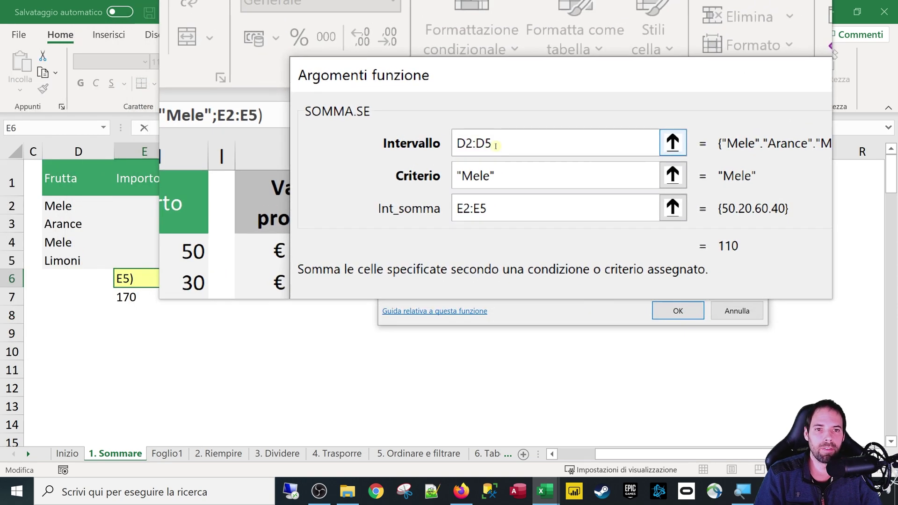
left_click_drag(501, 143, 452, 145)
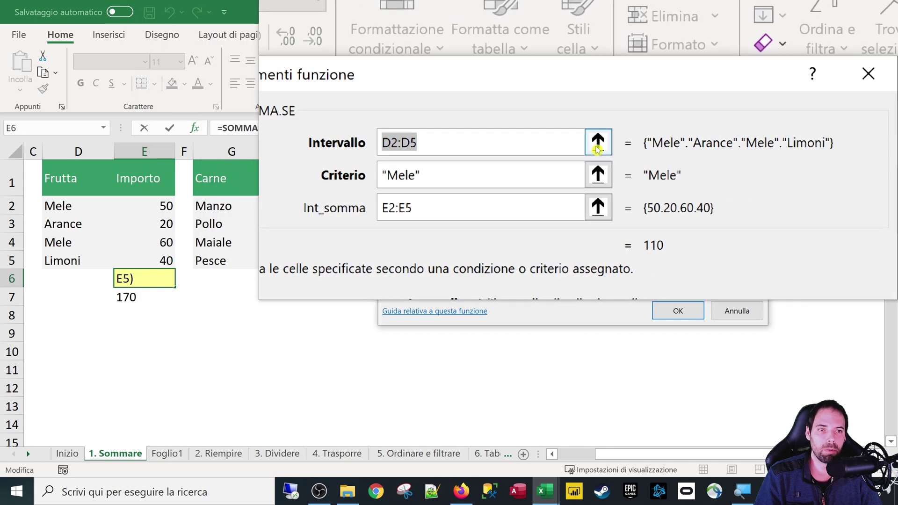
left_click(597, 145)
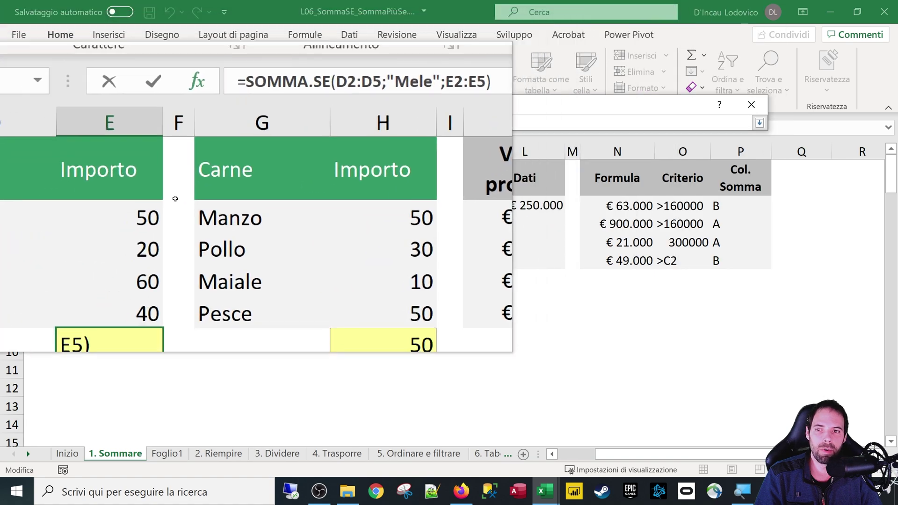
left_click_drag(52, 203, 50, 260)
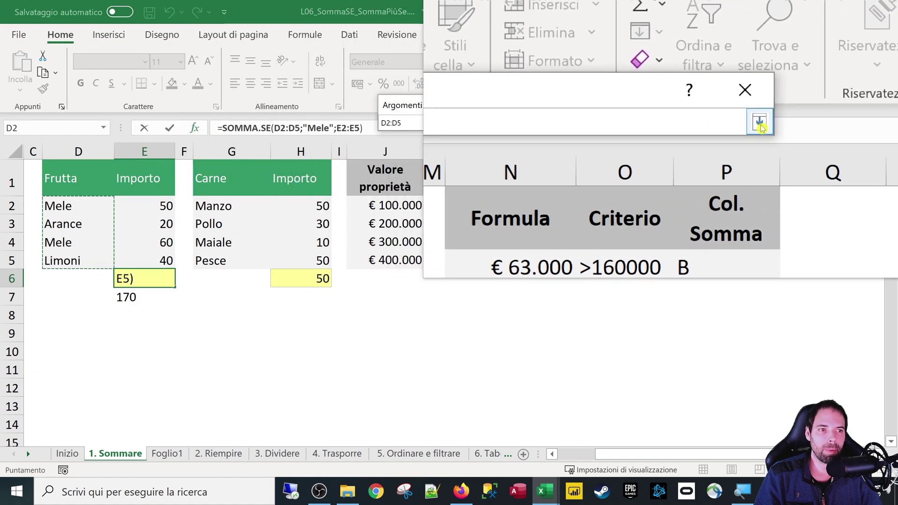
left_click(758, 122)
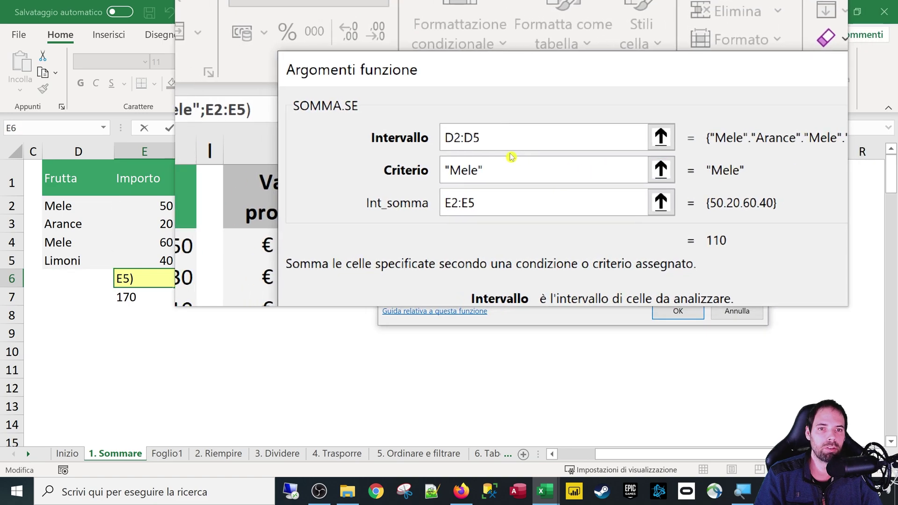
- Examine the Criterio argument "Mele" of the SOMMA.SE formula in E6 and confirm the function arguments dialog
left_click(511, 164)
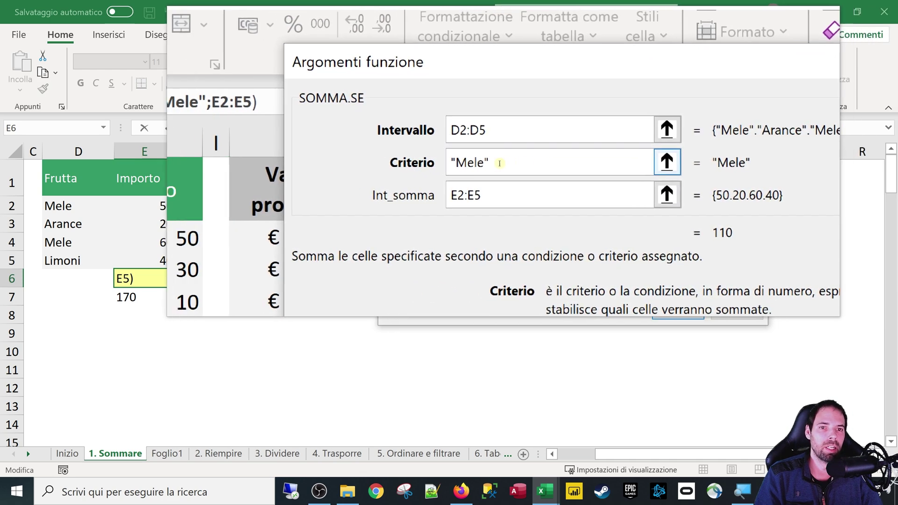
left_click_drag(509, 161, 470, 161)
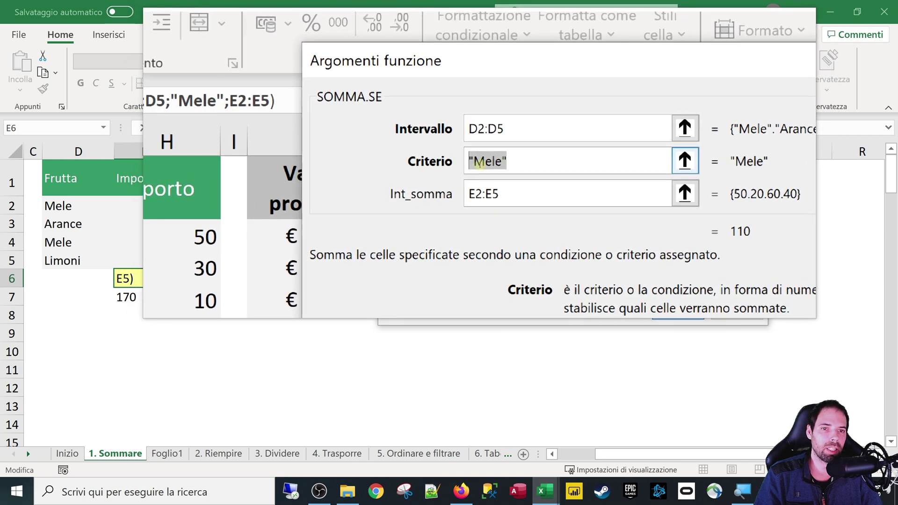
left_click(496, 164)
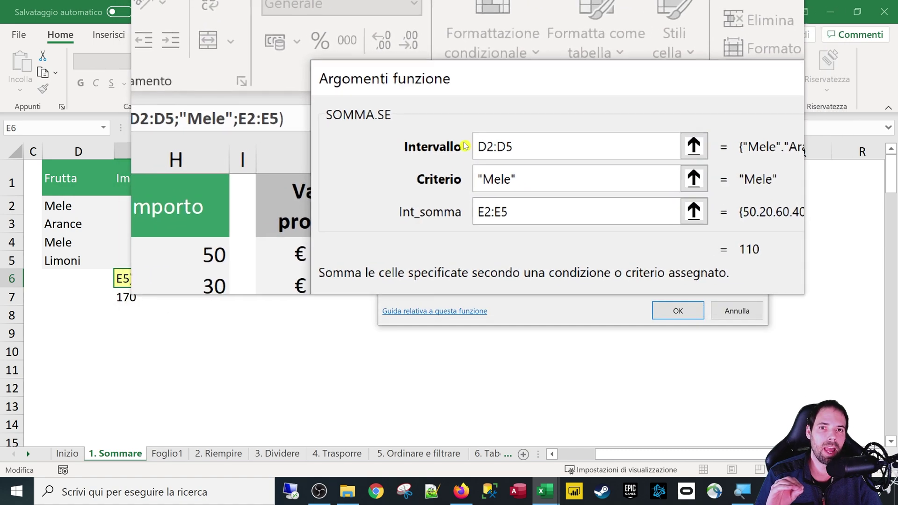
left_click(498, 162)
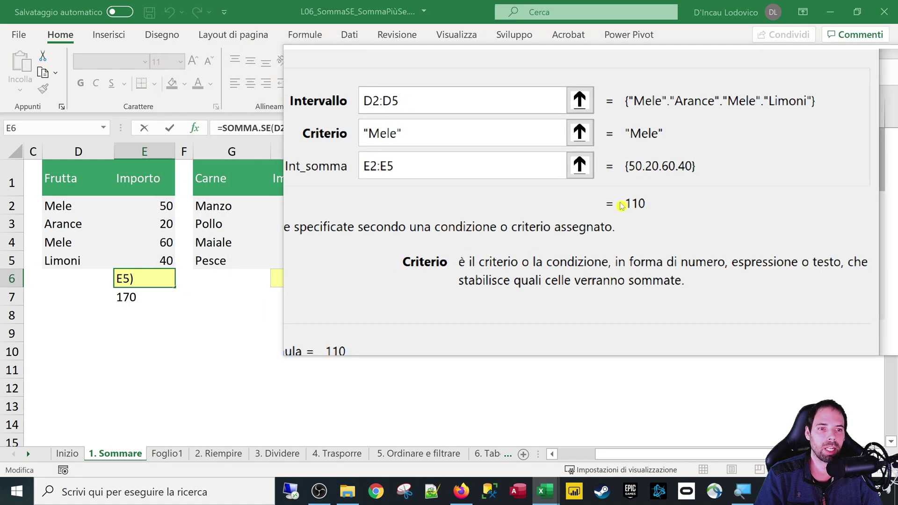
left_click(675, 315)
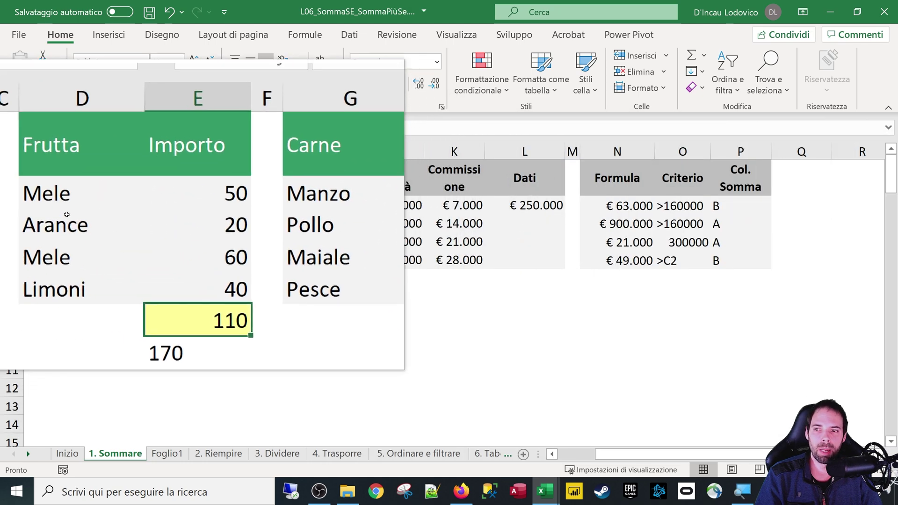
- Check the two Mele rows by selecting amounts E2 and E4 together, and compare their sum with the formula in E6
left_click(67, 213)
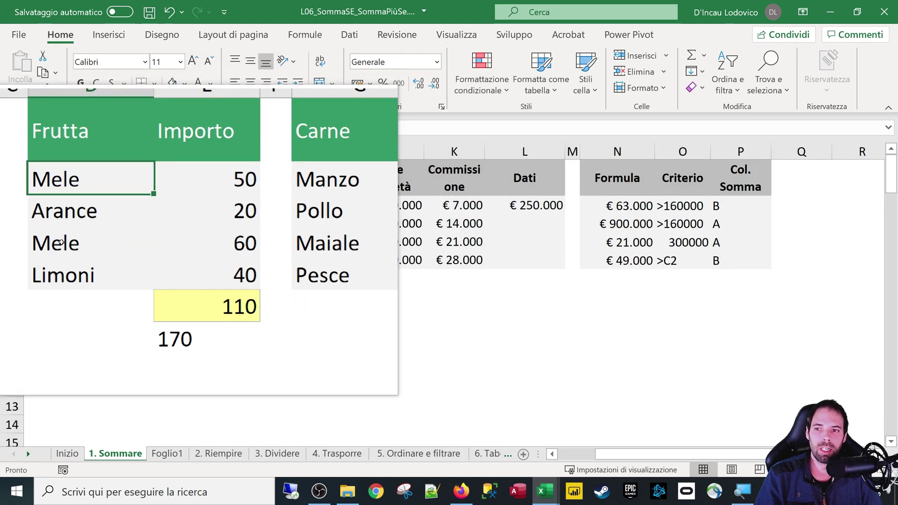
left_click(61, 243)
key("super+Escape")
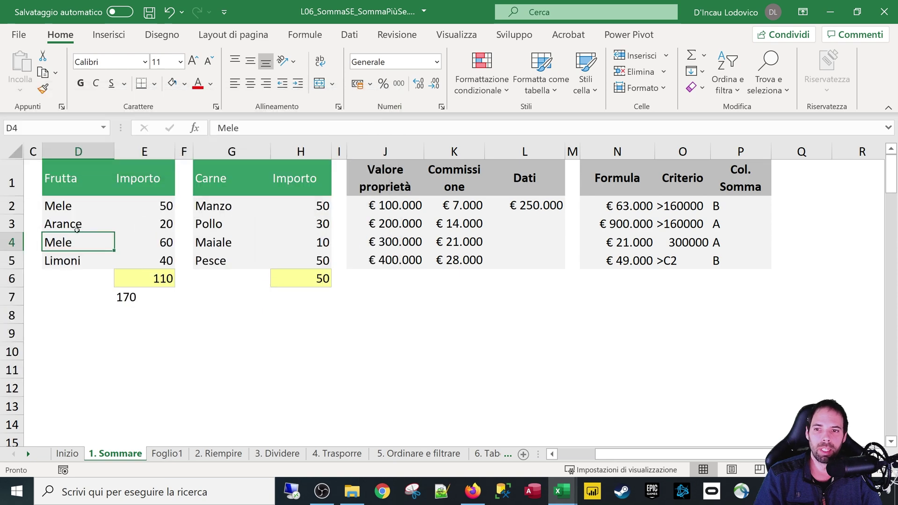
left_click(166, 204)
left_click(164, 241, "ctrl")
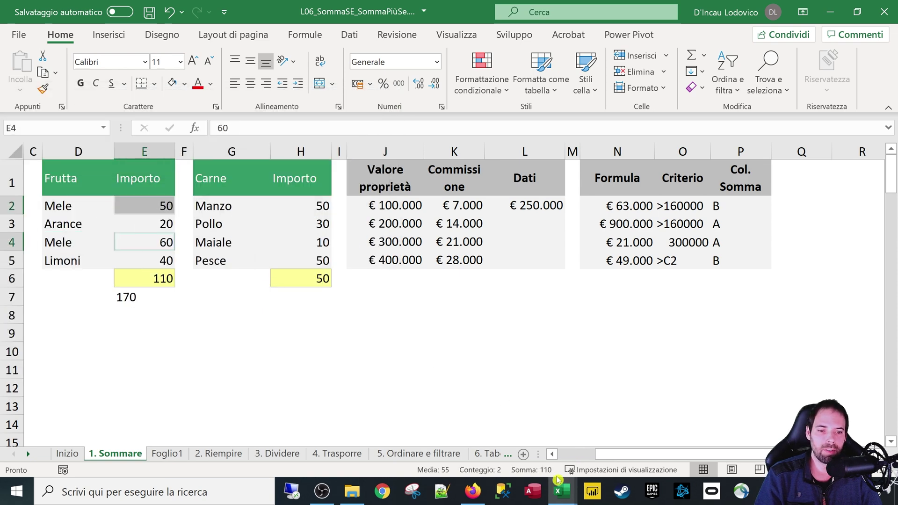
left_click(150, 278)
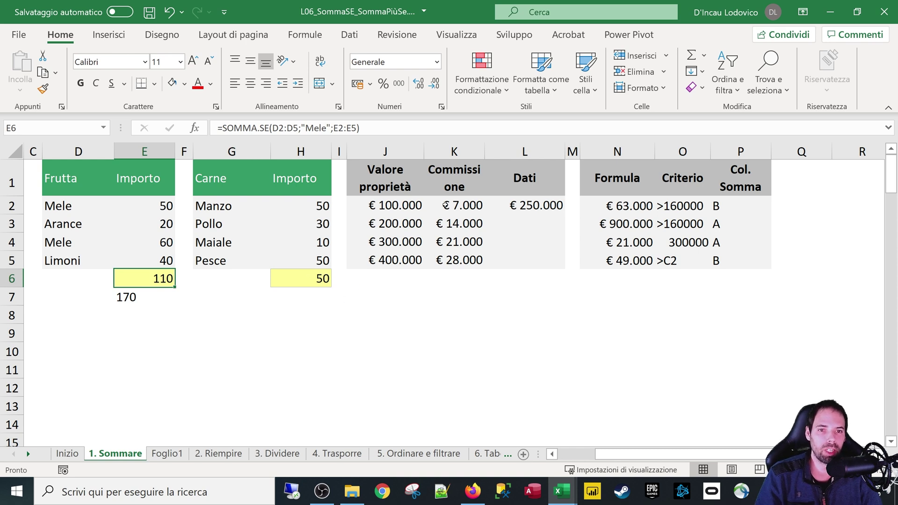
- Look over the Valore proprietà, Commissione and Dati table and the formulas in N2:N5
left_click(446, 205)
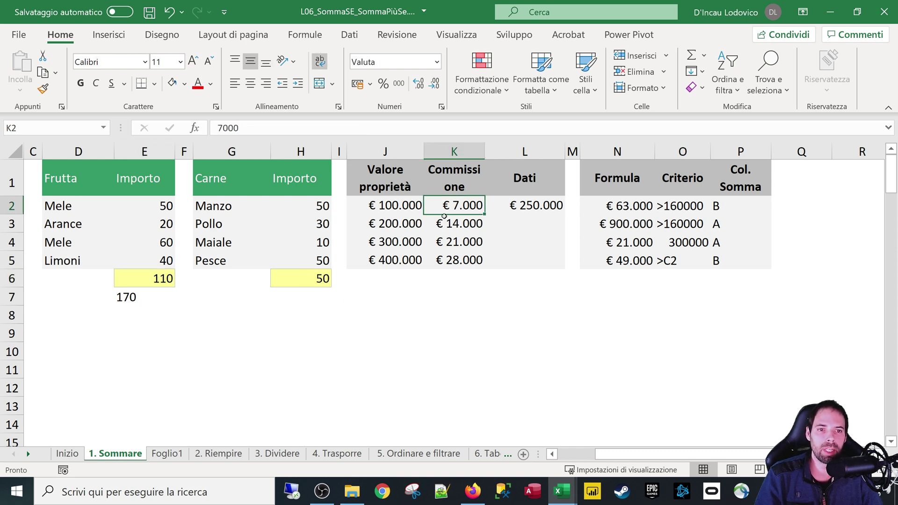
left_click(380, 205)
left_click(466, 205)
left_click_drag(398, 179, 532, 262)
left_click(616, 205)
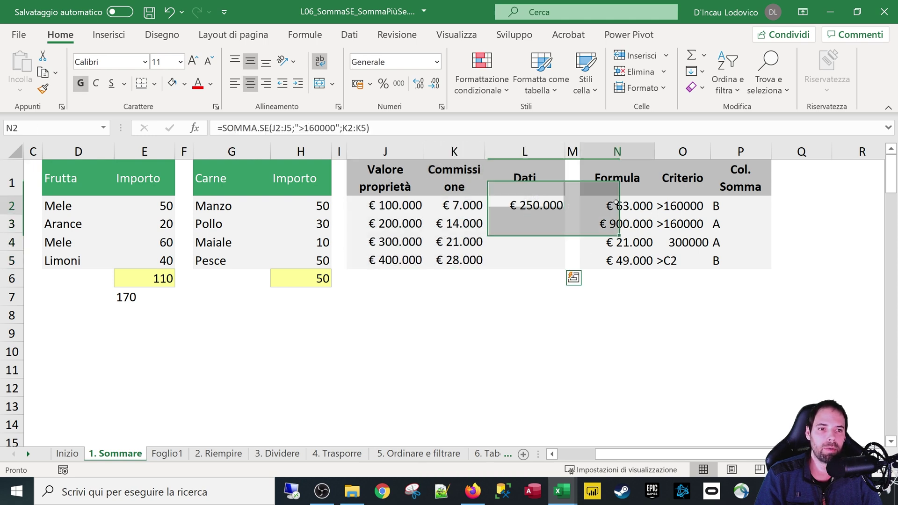
left_click(617, 228)
left_click(617, 260)
- Fill the Formula header in N1 and the formula cells N2:N5 with light gold
left_click(617, 177)
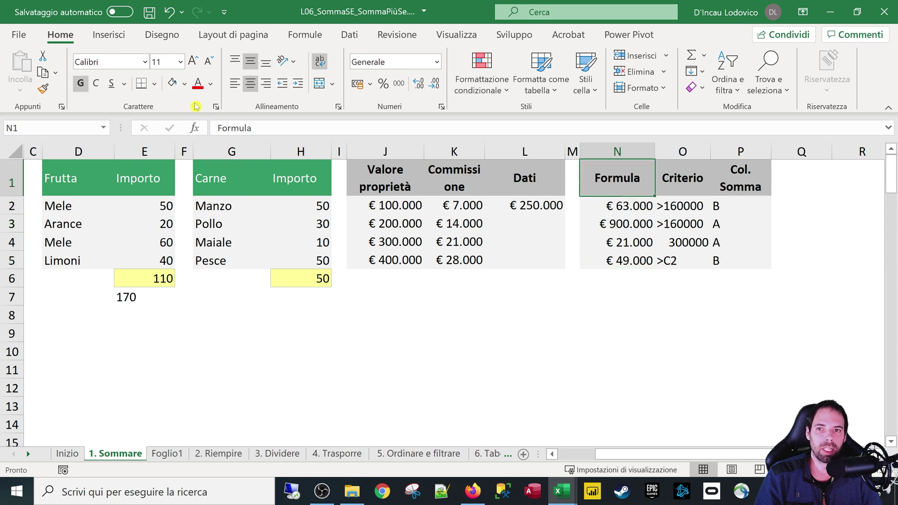
left_click(185, 83)
left_click(255, 146)
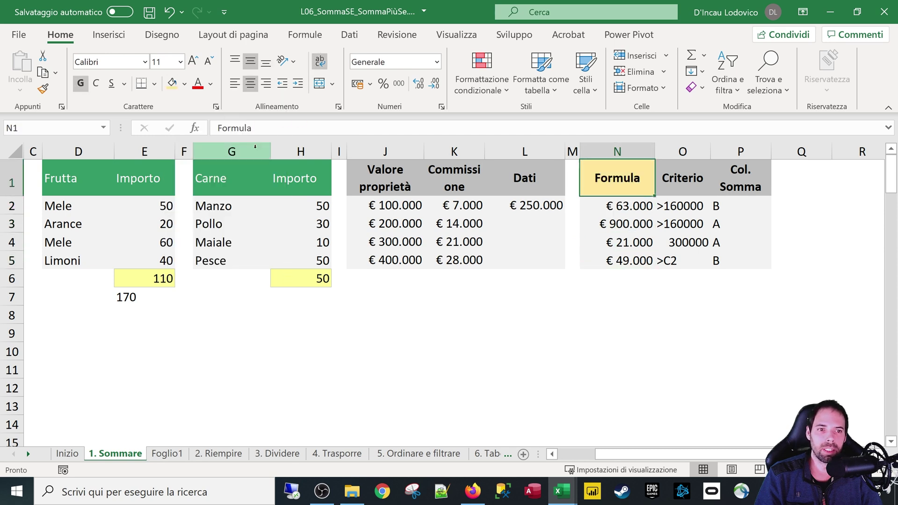
left_click_drag(682, 205, 682, 224)
left_click_drag(617, 205, 624, 257)
left_click(172, 83)
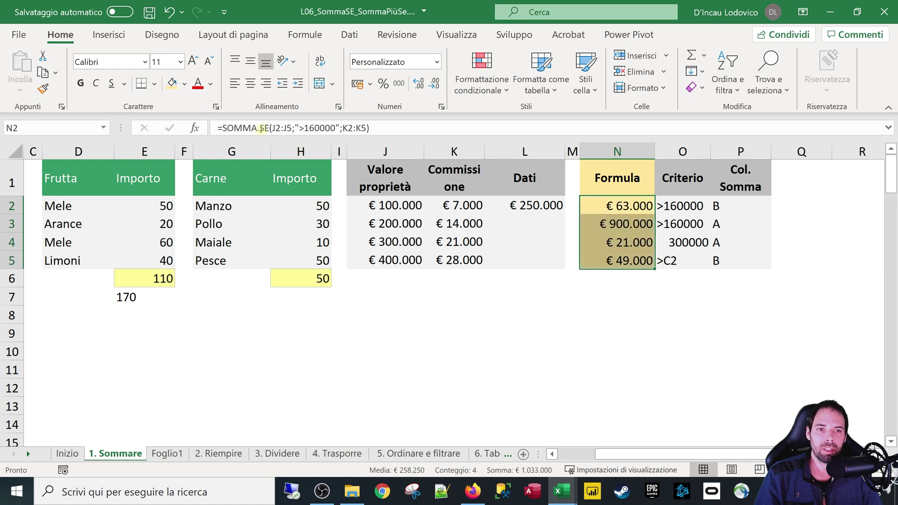
- Fill the Formula header in N1 with dark gold
left_click(673, 261)
left_click(624, 205)
left_click(615, 192)
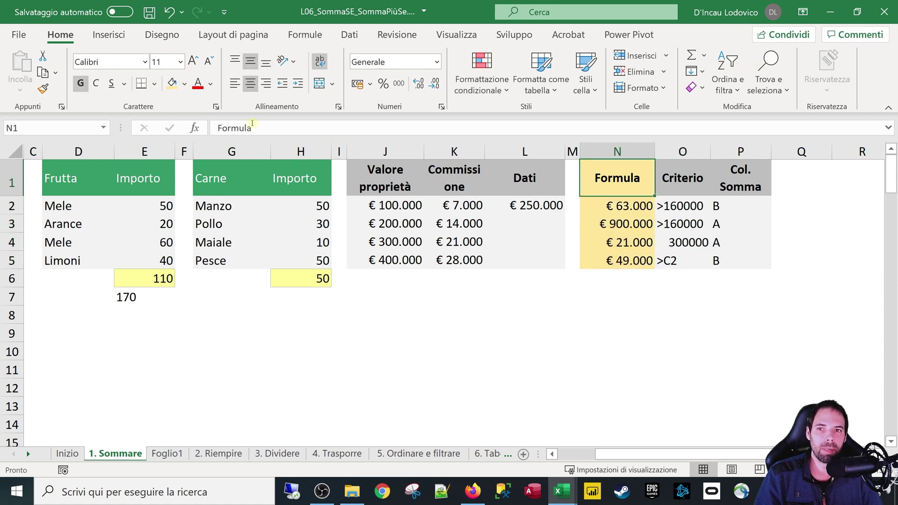
left_click(185, 84)
left_click(257, 167)
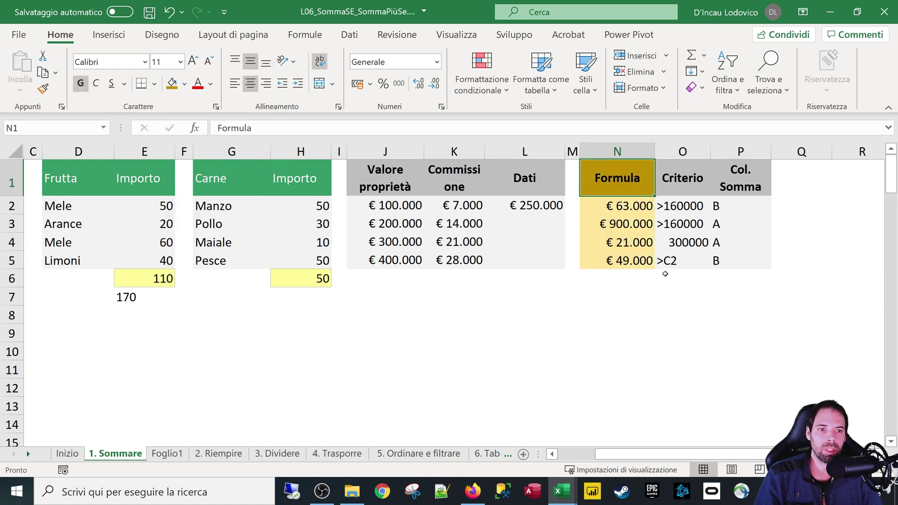
- Open the function arguments of the SOMMA.SE formula in N2, move the dialog below the data and inspect the Intervallo J2:J5
left_click(615, 213)
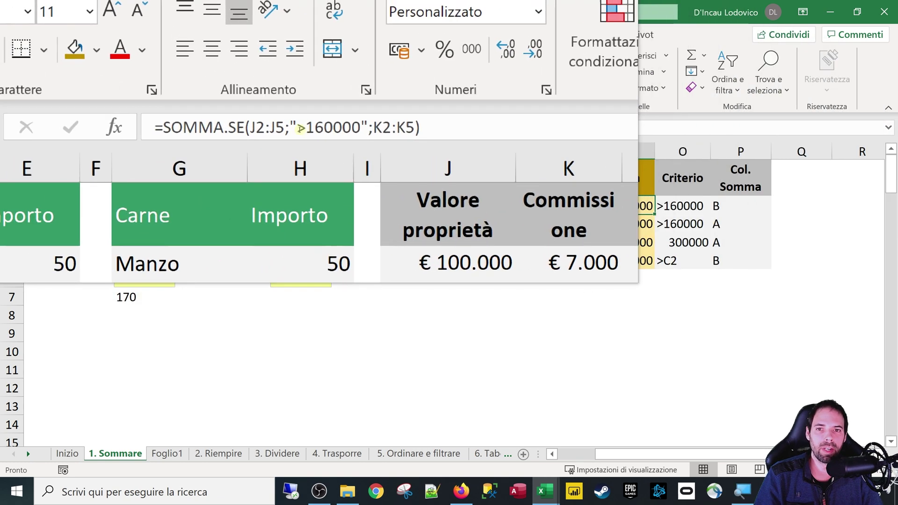
left_click(275, 129)
key("shift+F3")
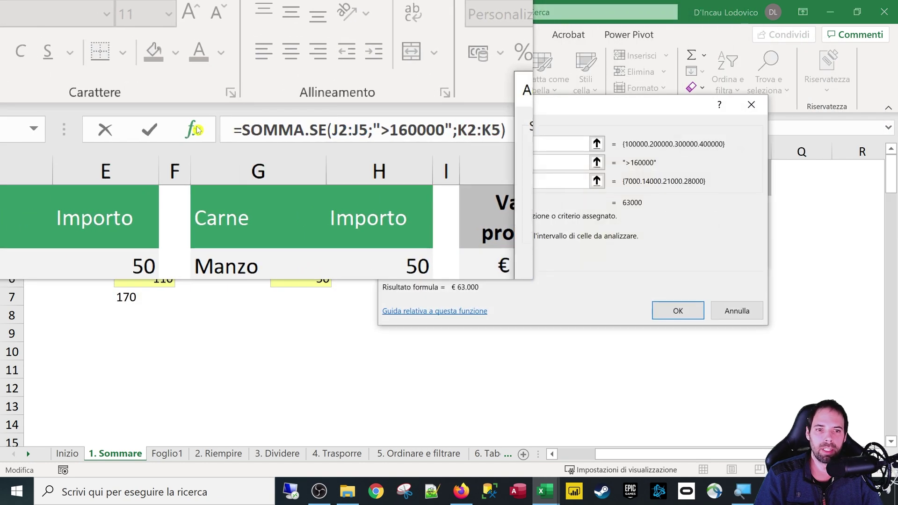
left_click_drag(501, 114, 477, 282)
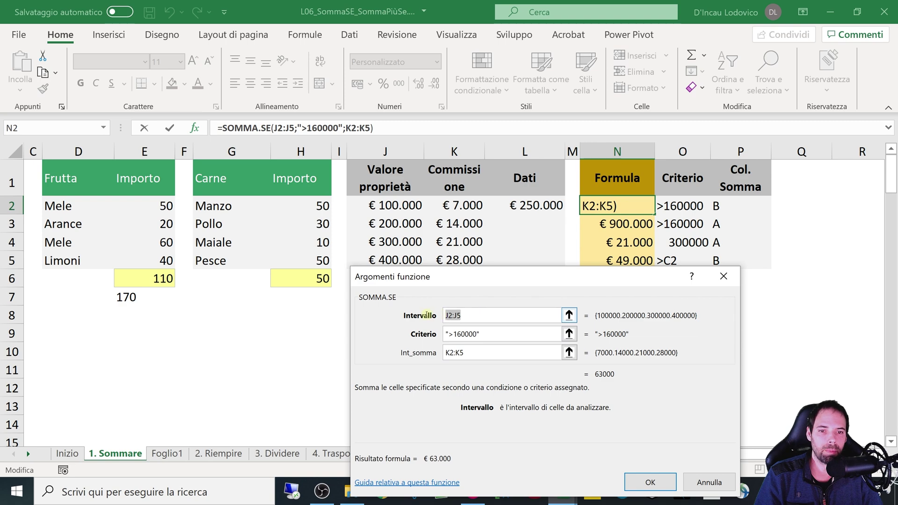
left_click(448, 320)
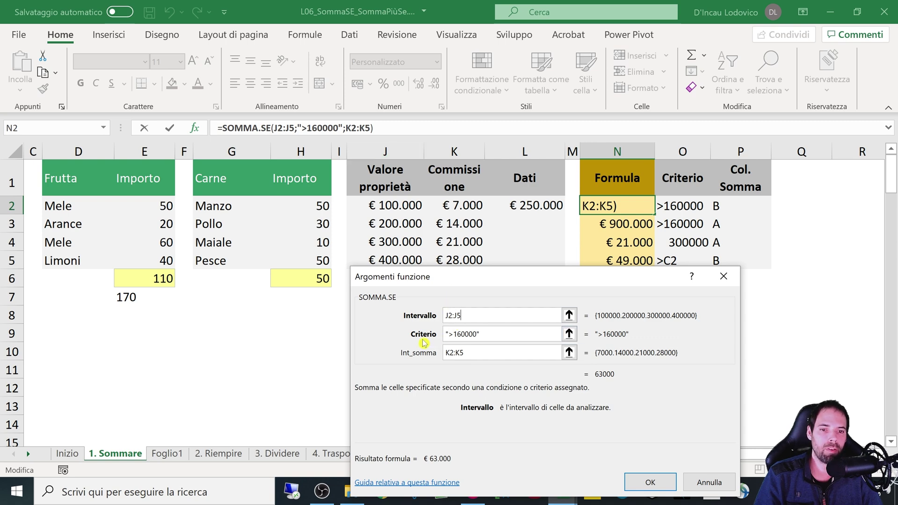
- Examine the Criterio ">160000" of the N2 formula, covering both the greater-than operator and the number 160000
left_click(492, 339)
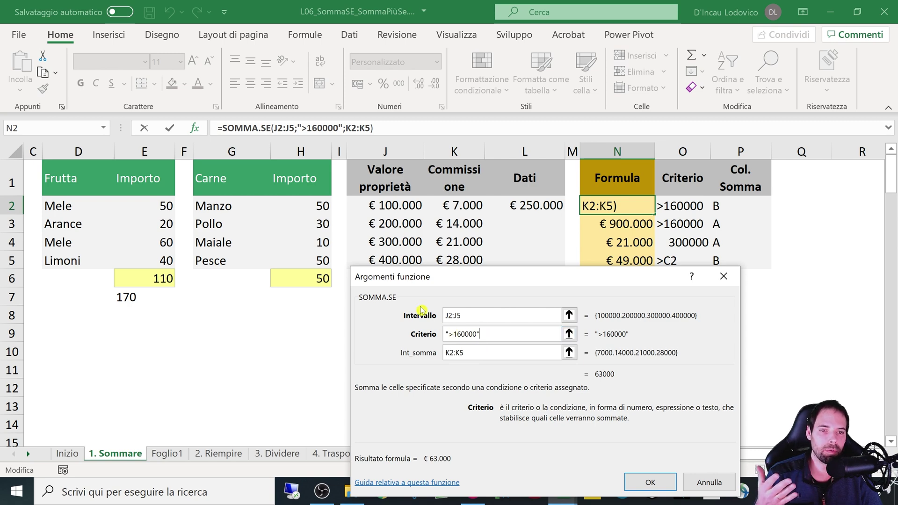
left_click(504, 337)
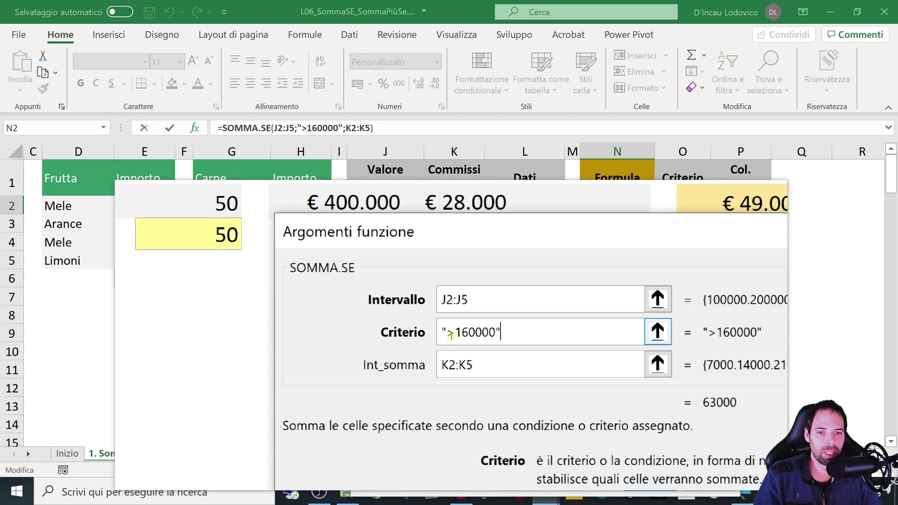
left_click_drag(453, 335, 459, 336)
key("Left")
key("Left")
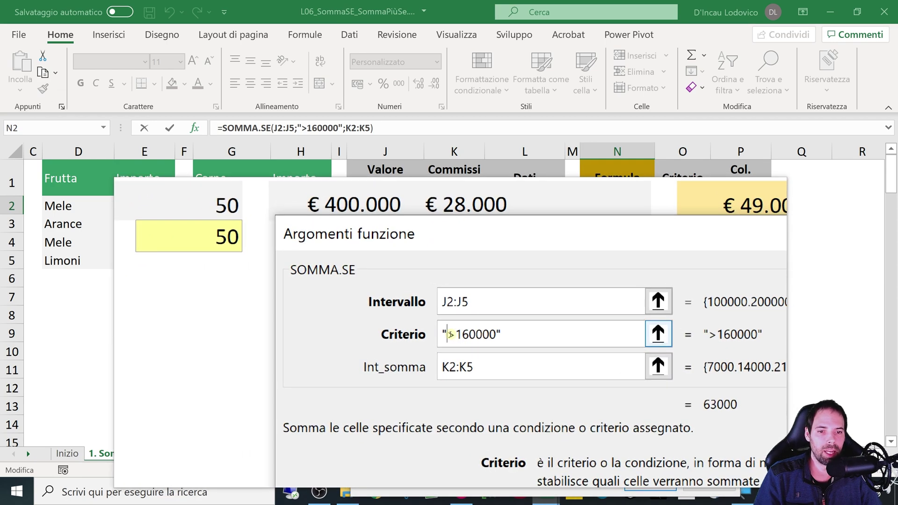
double_click(484, 334)
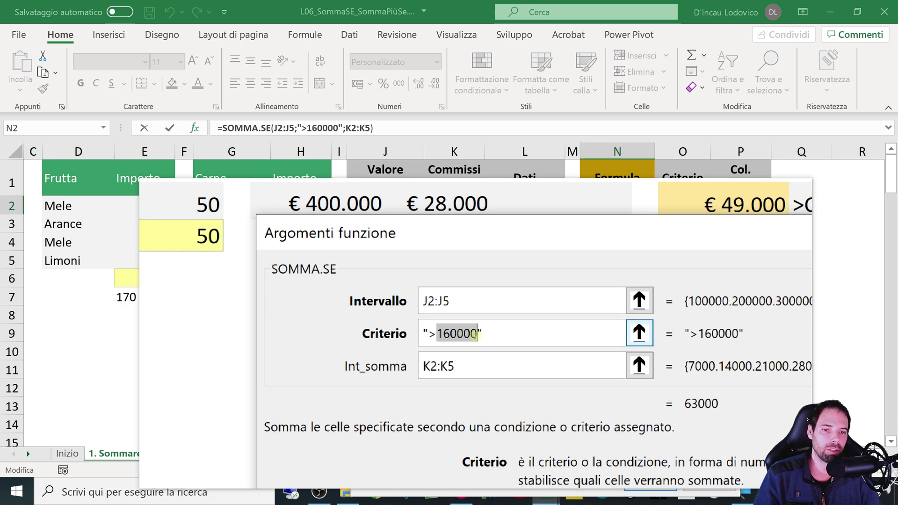
key("super+Escape")
- Review the Int_somma K2:K5, close the dialog, and check the sum of commissions K3:K5 against N2
left_click(476, 351)
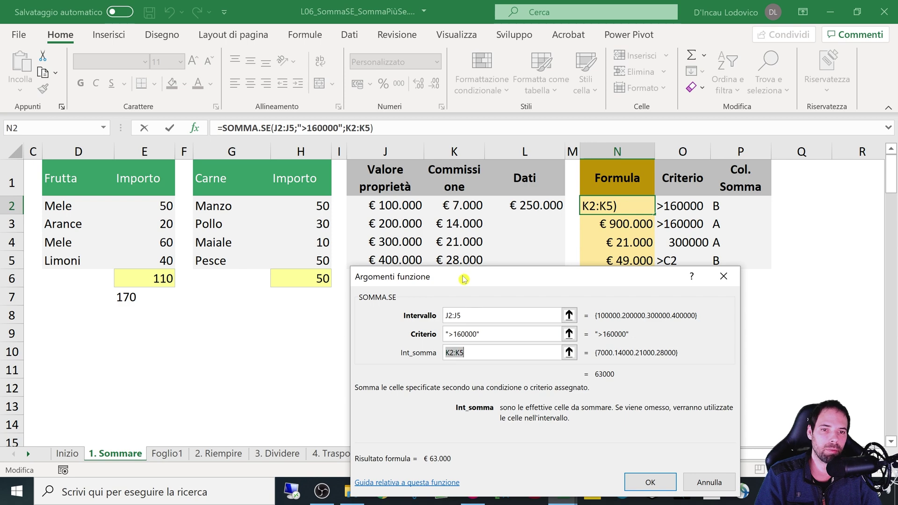
left_click_drag(462, 277, 420, 293)
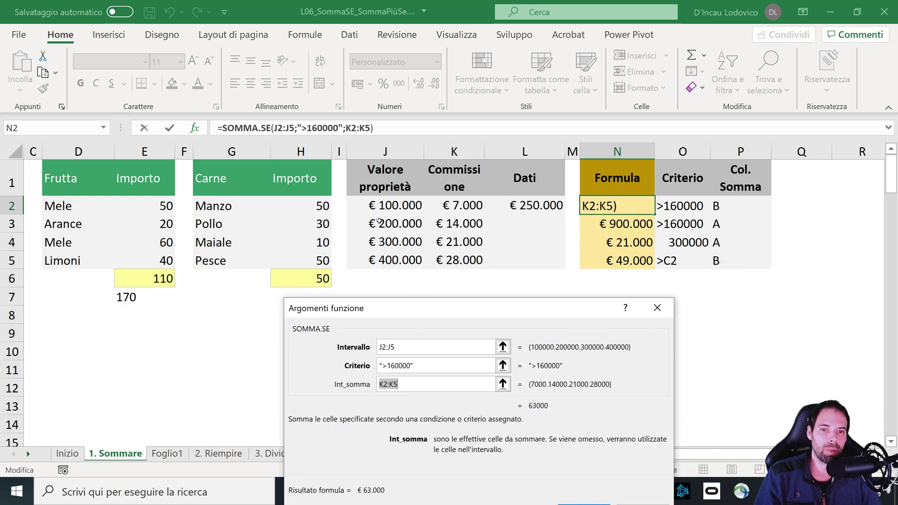
left_click(657, 308)
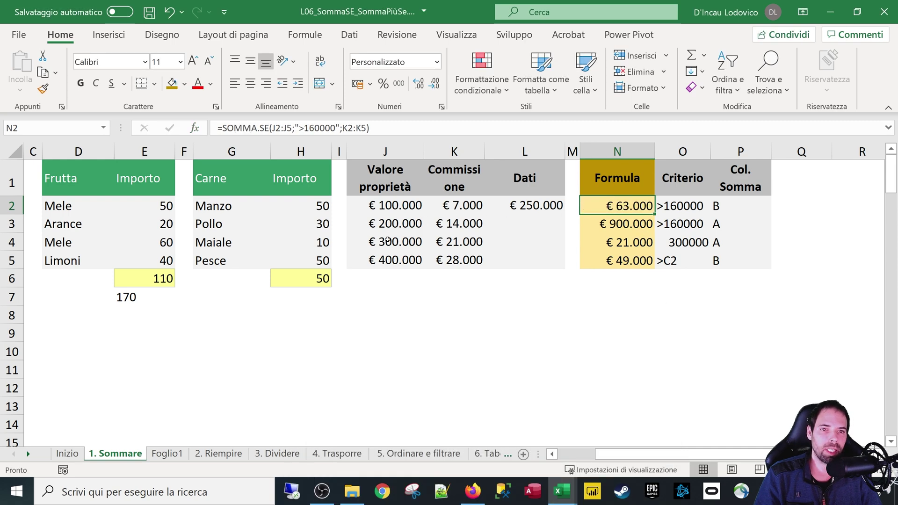
left_click_drag(456, 224, 456, 265)
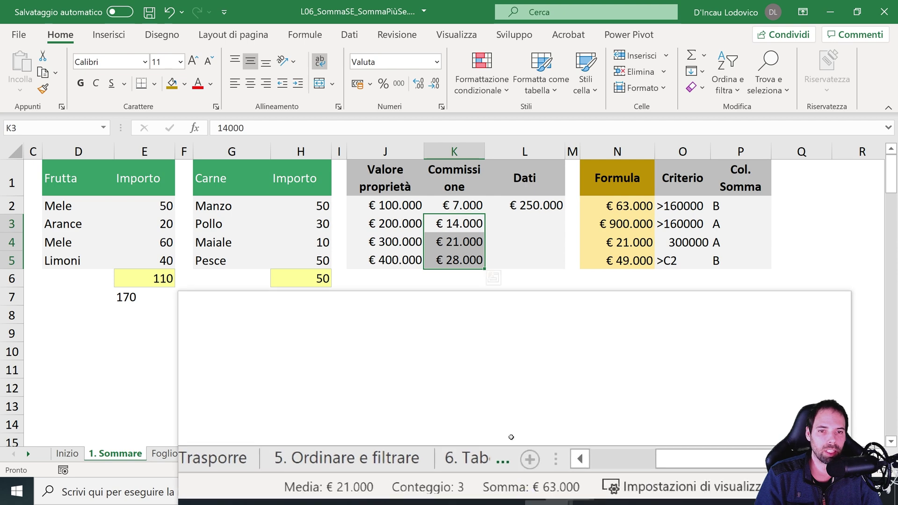
left_click(591, 208)
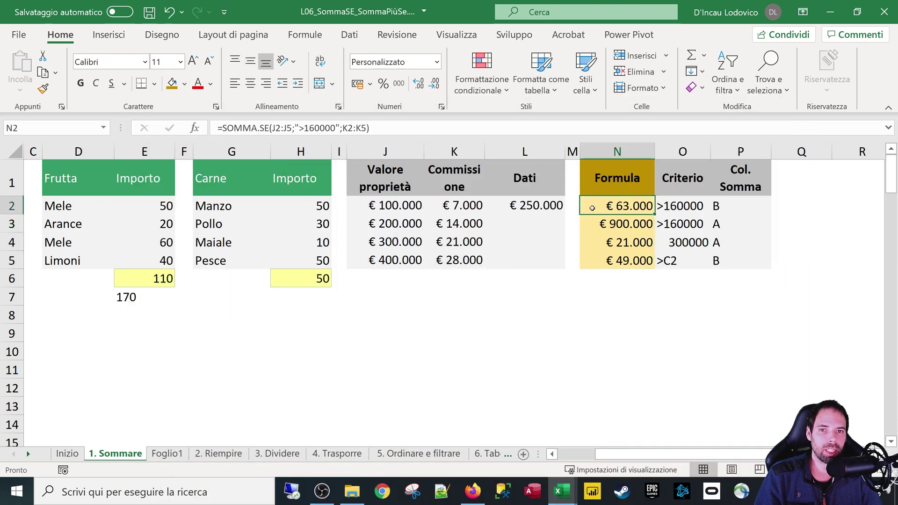
- Compare the "Mele" criterion in E6's formula with the > operator in N2's criterion, leaving both formulas unedited
left_click(149, 278)
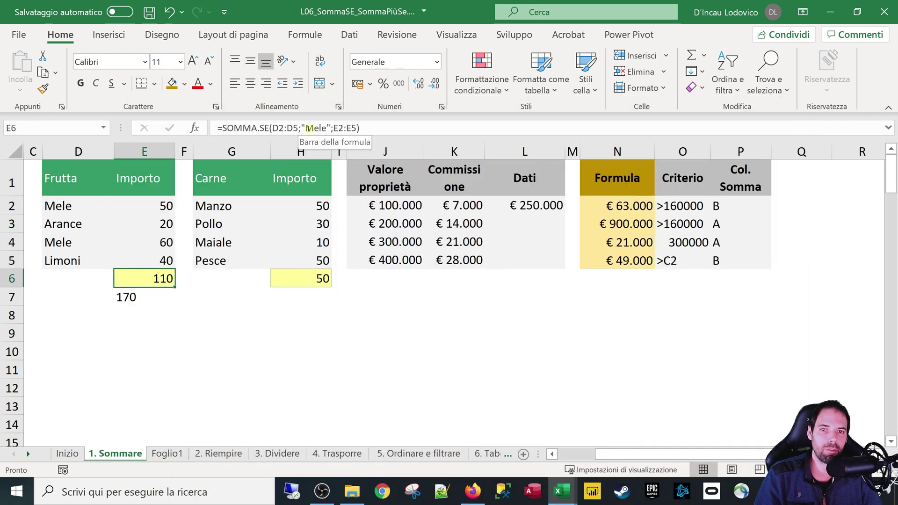
left_click_drag(306, 128, 328, 128)
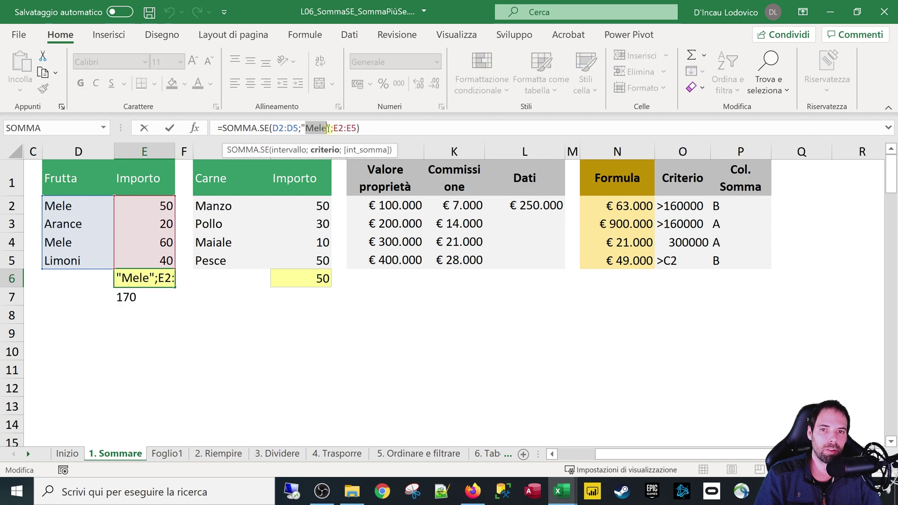
key("Escape")
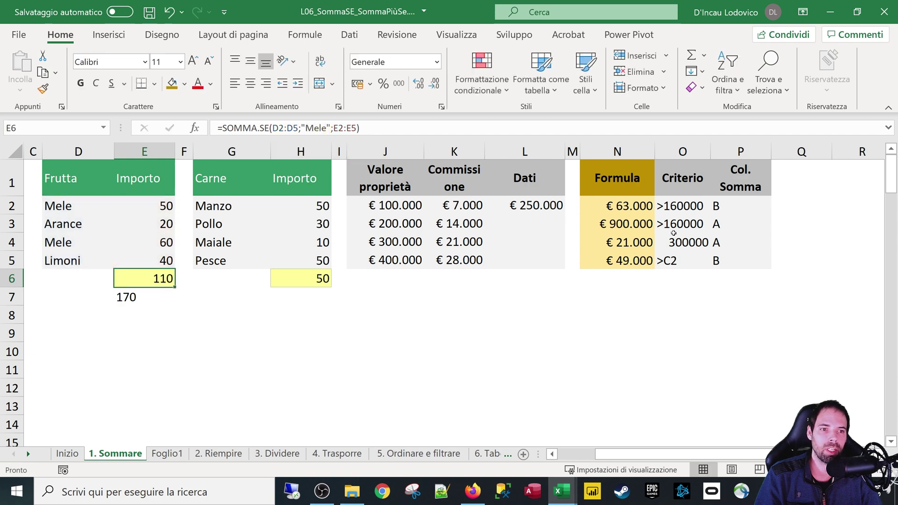
left_click(641, 209)
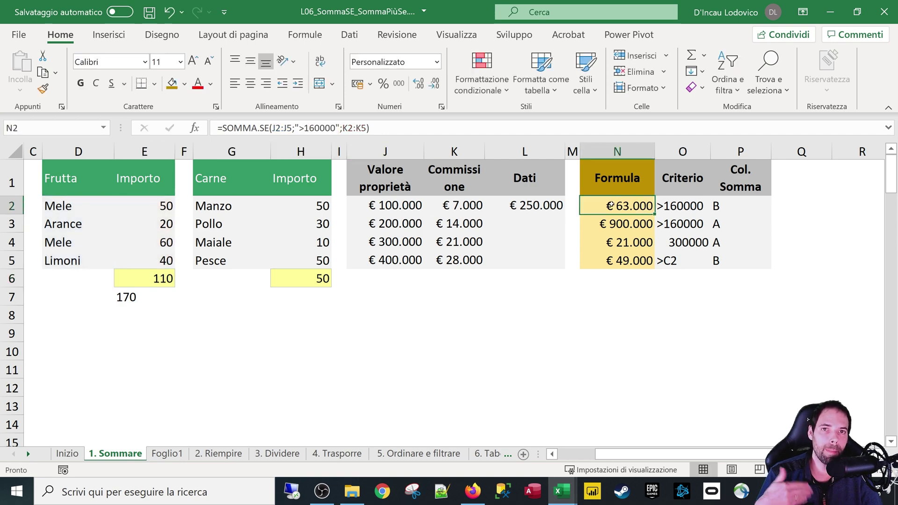
left_click(299, 128)
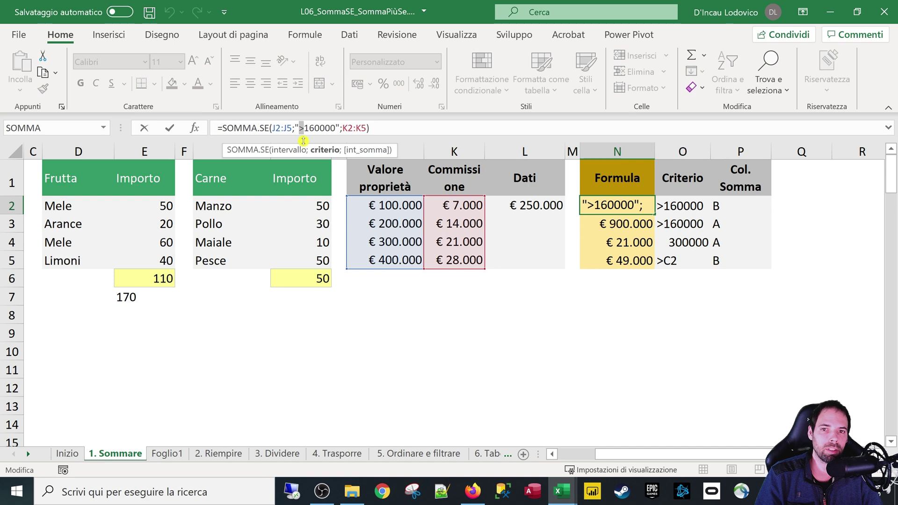
key("ctrl+Return")
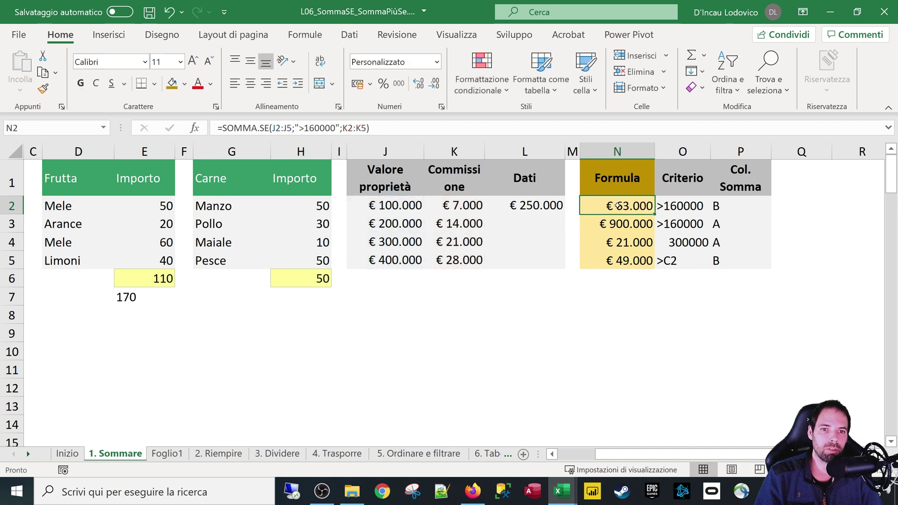
- Check the sum of K3:K5, open the function arguments of N3's SOMMA.SE formula and inspect its empty Int_somma
left_click_drag(450, 220, 456, 260)
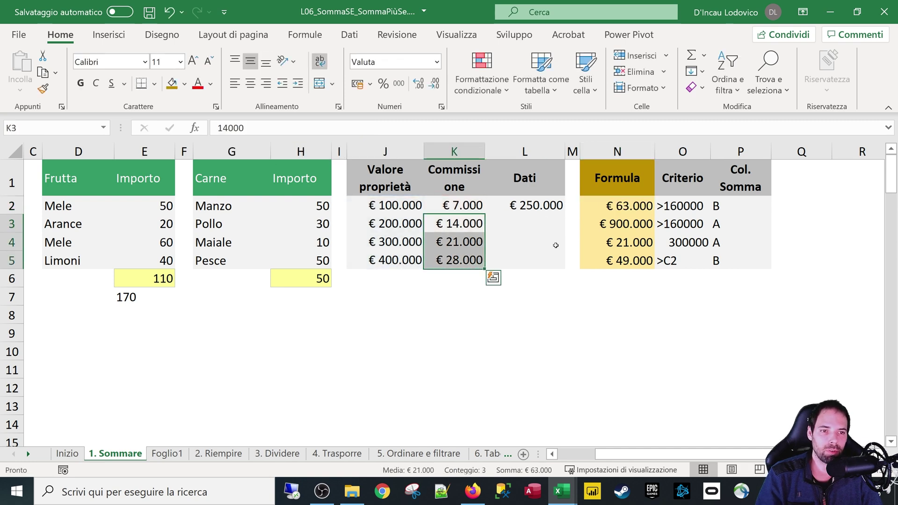
left_click(614, 225)
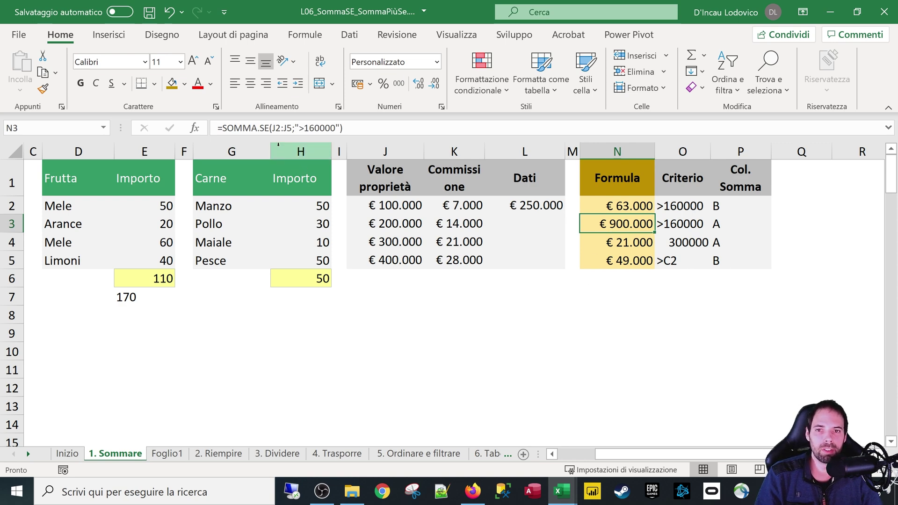
left_click(245, 128)
left_click(195, 128)
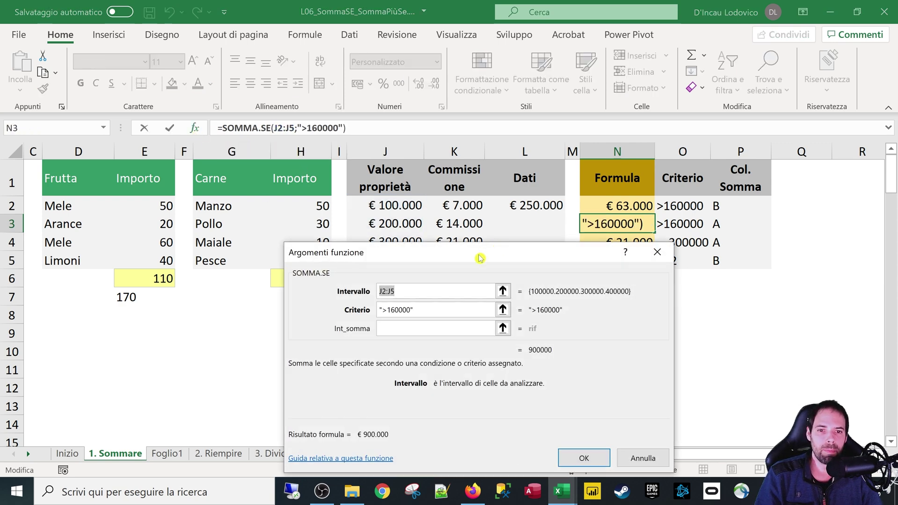
left_click_drag(477, 257, 427, 287)
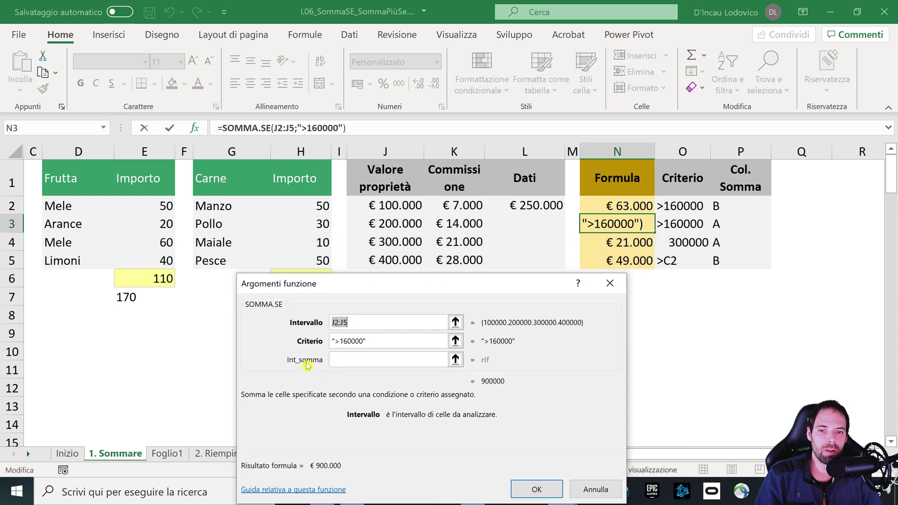
left_click(343, 362)
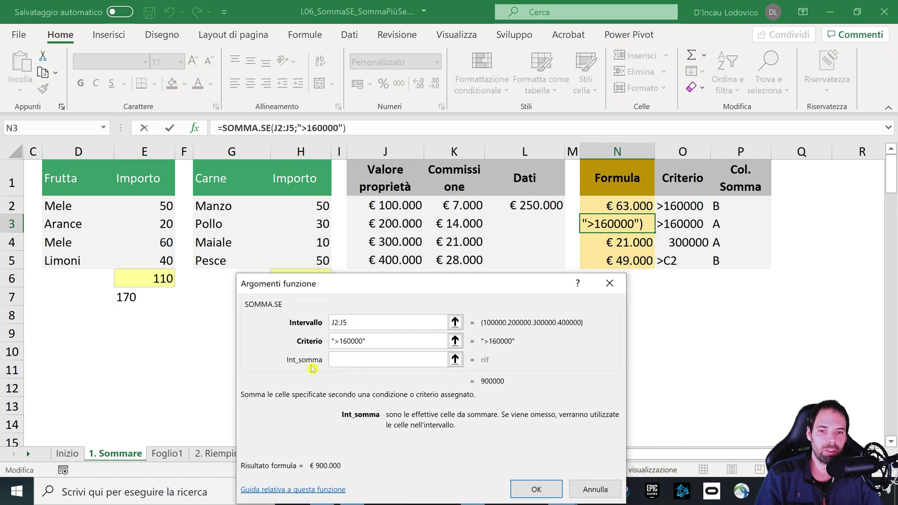
- Review the Criterio ">160000" and the Intervallo J2:J5 of N3's formula against its omitted Int_somma, and close the dialog
left_click(385, 341)
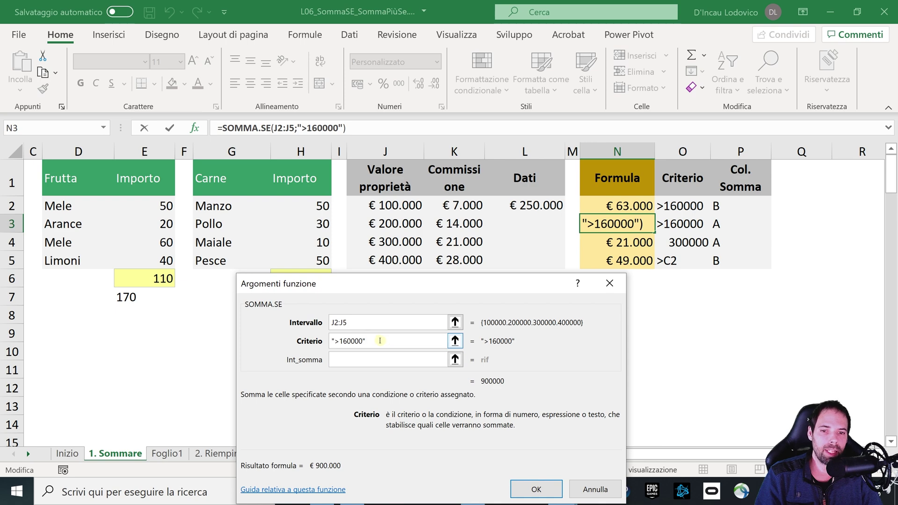
left_click_drag(380, 340, 327, 341)
left_click(355, 321)
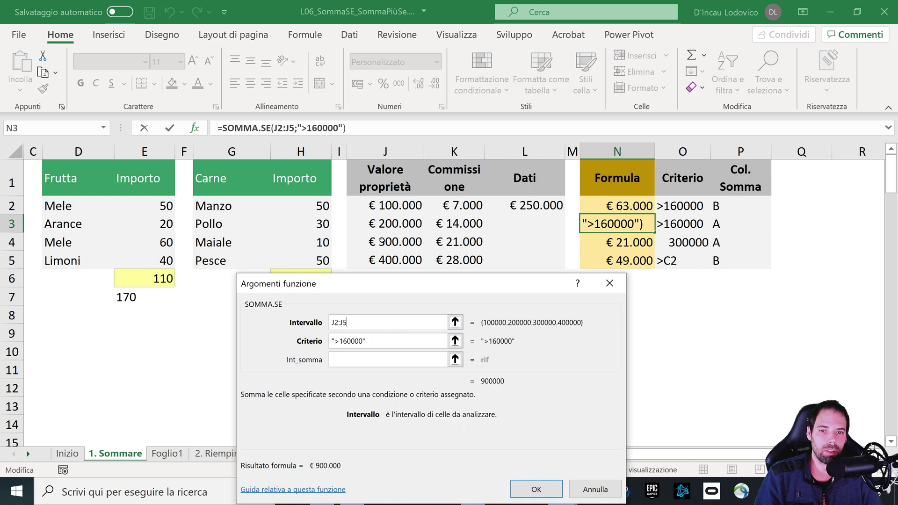
left_click(371, 342)
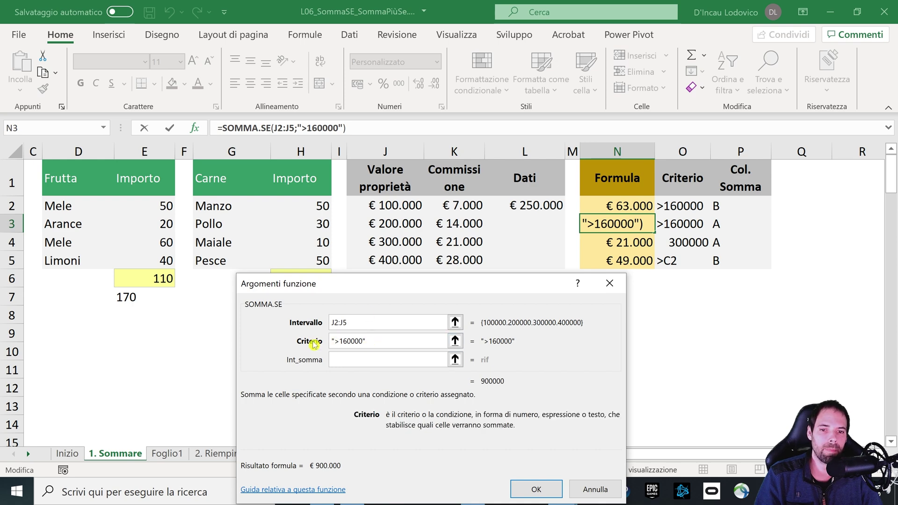
left_click_drag(376, 342, 325, 346)
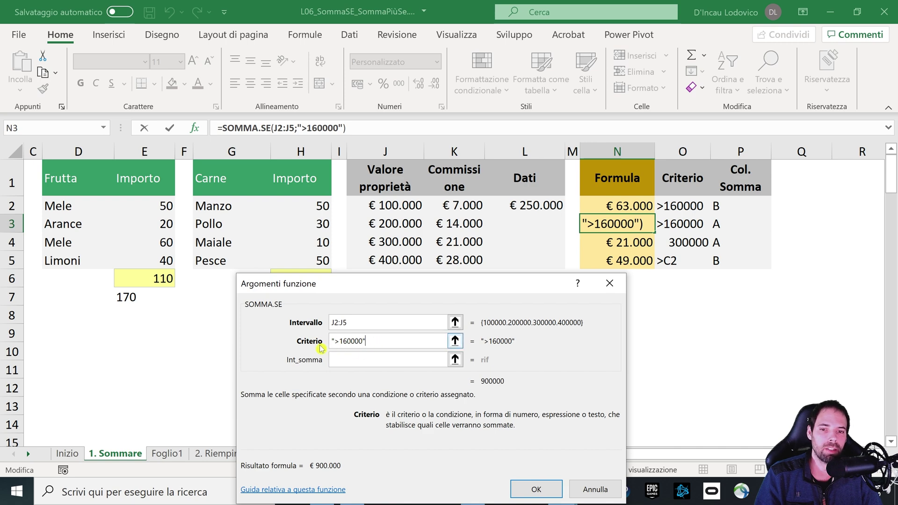
left_click(345, 363)
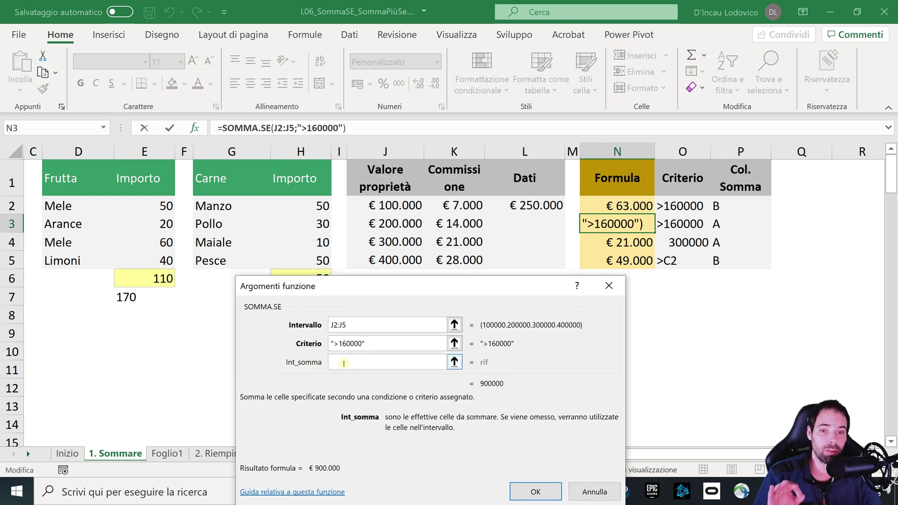
left_click(346, 326)
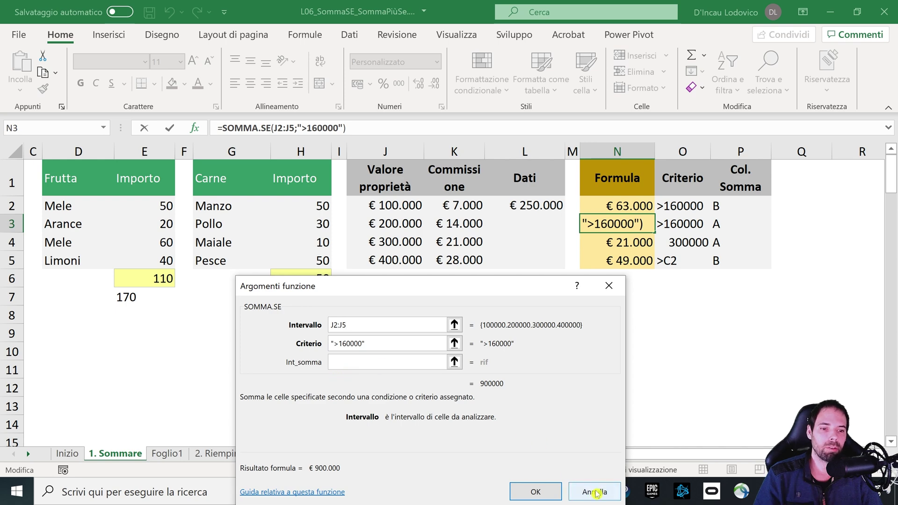
left_click(537, 491)
- Return to N3 and highlight on the sheet the cells its SOMMA.SE formula refers to
left_click_drag(606, 206, 609, 259)
left_click(598, 224)
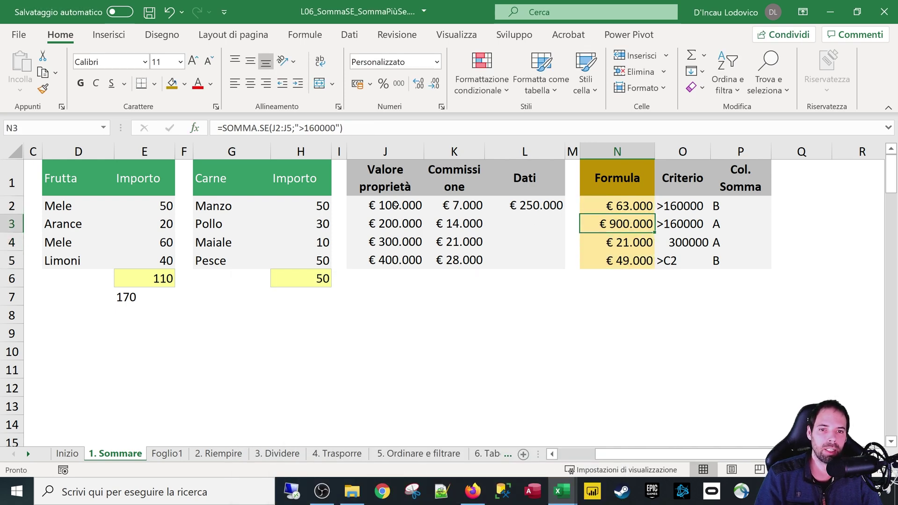
key("F2")
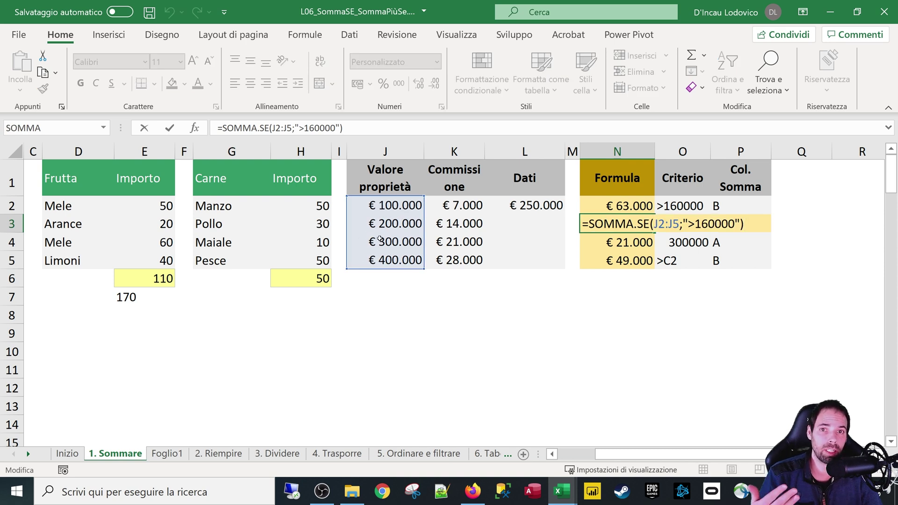
- Add J2:J5 as an explicit third argument to N3's SOMMA.SE formula, after the ">160000" criterion
left_click(342, 128)
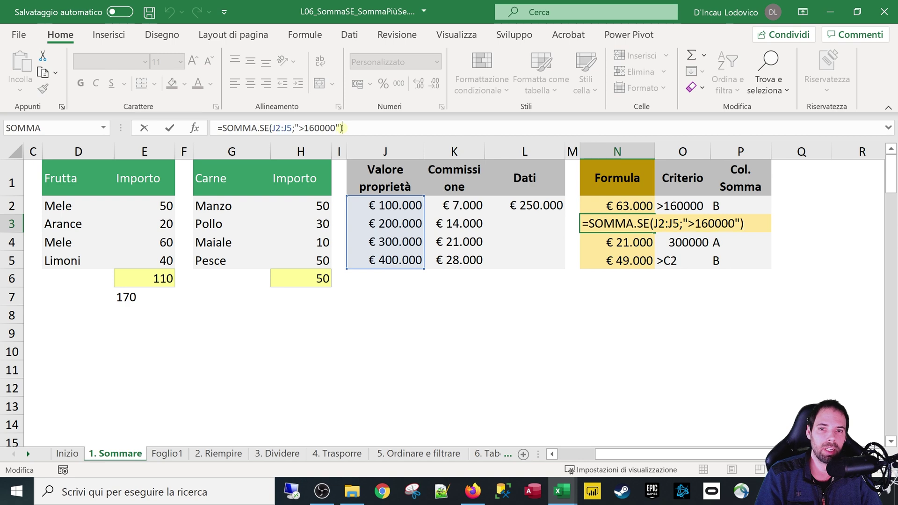
left_click_drag(293, 129, 276, 128)
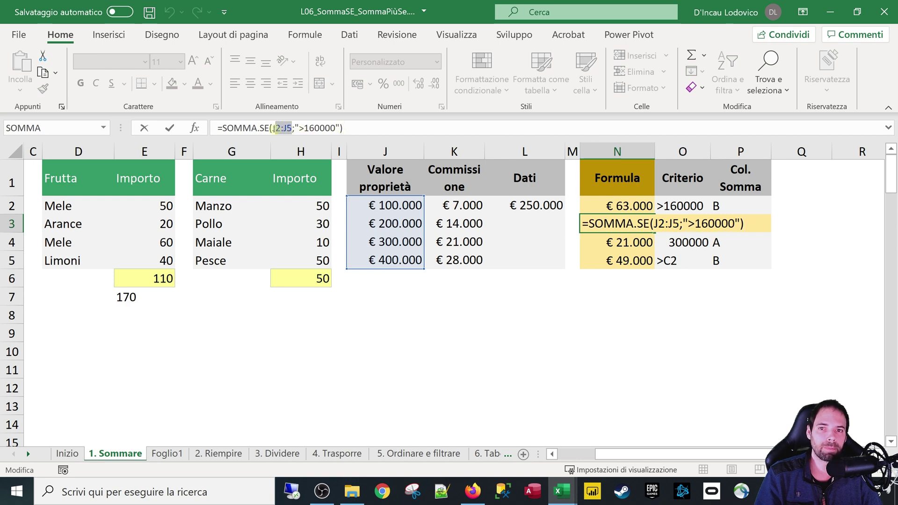
key("Right")
key("Right")
key("Right")
key("Right")
key("Right")
key("Right")
key("Right")
key("Right")
key("Right")
key("Right")
key("Right")
key("Right")
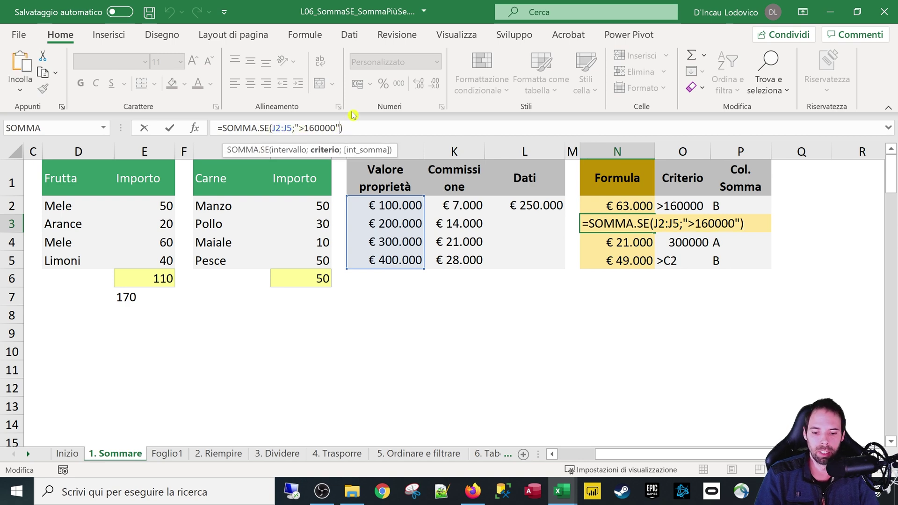
key("Left")
type(";J2:J5")
key("Return")
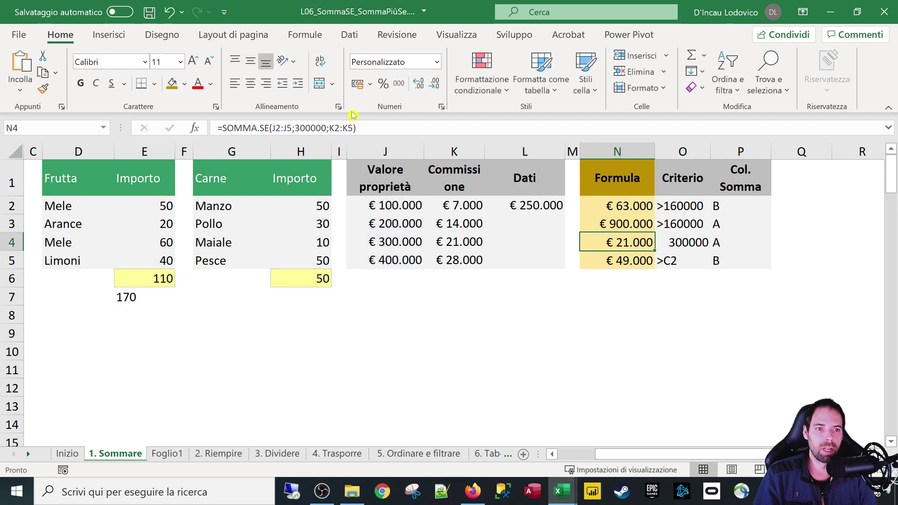
key("Up")
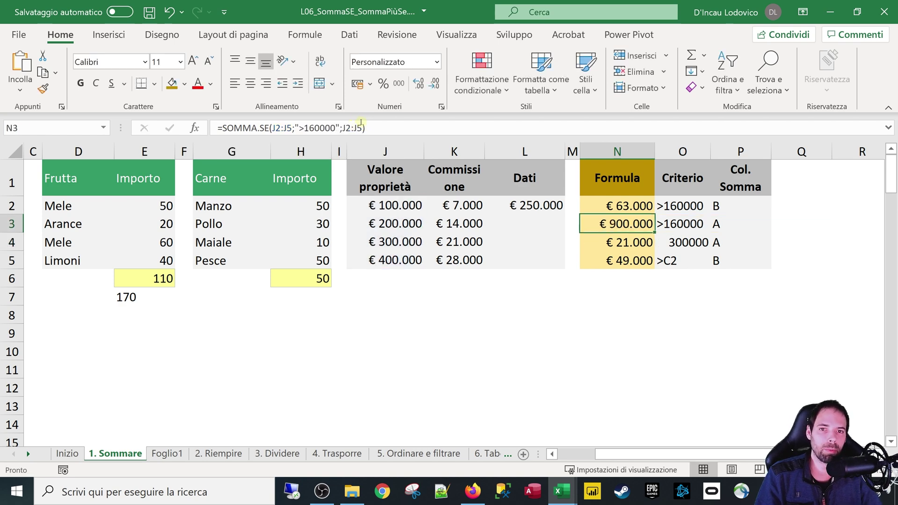
- Remove the third argument J2:J5 from N3's formula, leaving =SOMMA.SE(J2:J5;">160000")
left_click_drag(361, 127, 340, 127)
key("BackSpace")
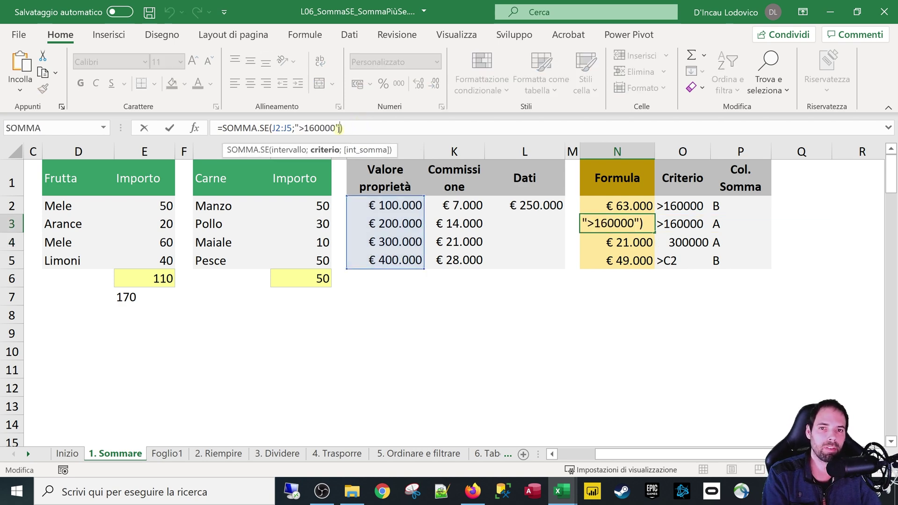
key("Return")
key("Up")
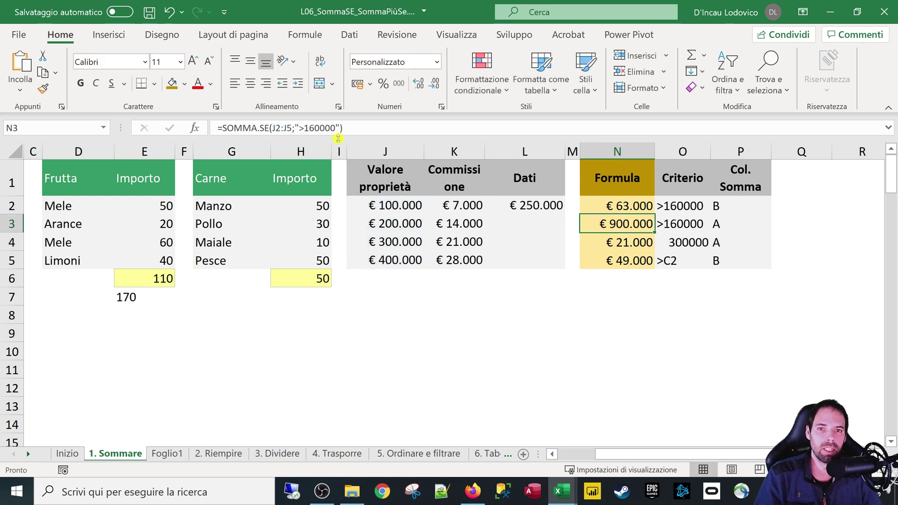
- Reopen the function arguments of N3's formula, review the optional Int_somma argument, and close the dialog
left_click(334, 126)
left_click(194, 127)
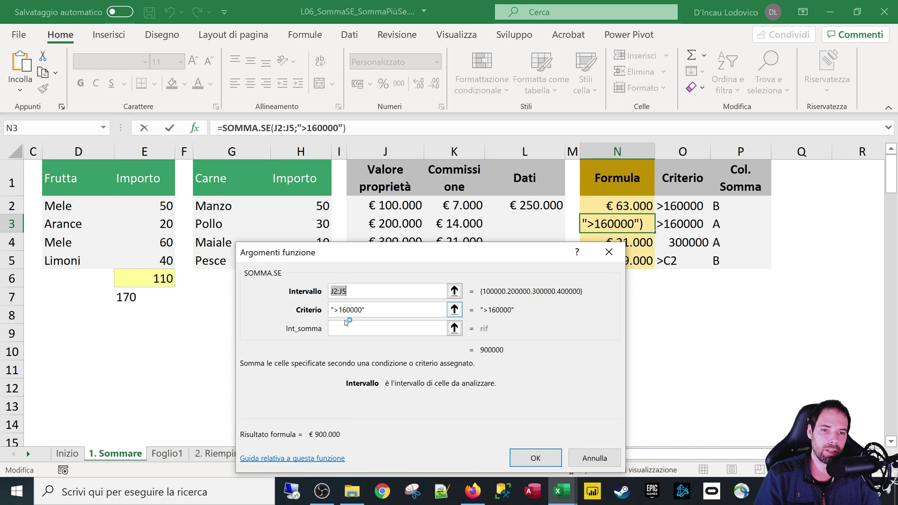
left_click(535, 458)
- Open the function arguments of N4's SOMMA.SE formula, move the dialog clear of the data and inspect the Criterio
left_click(617, 243)
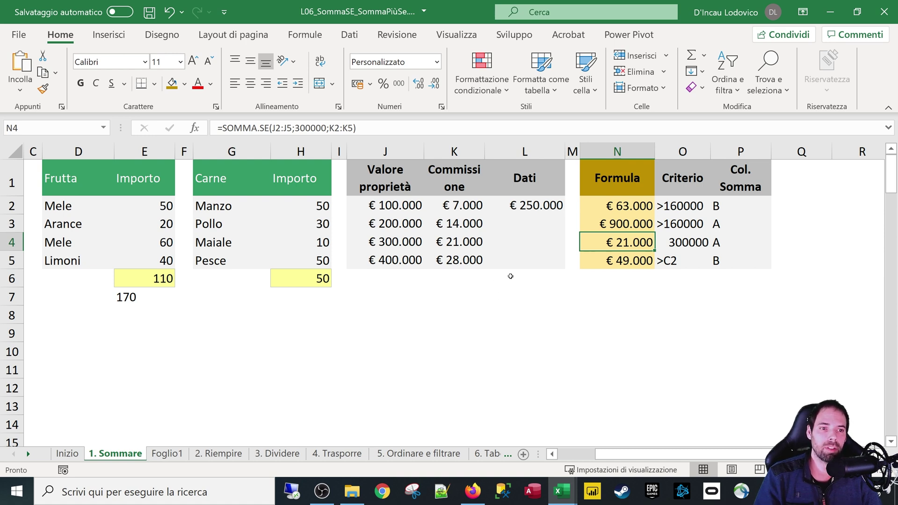
left_click(288, 128)
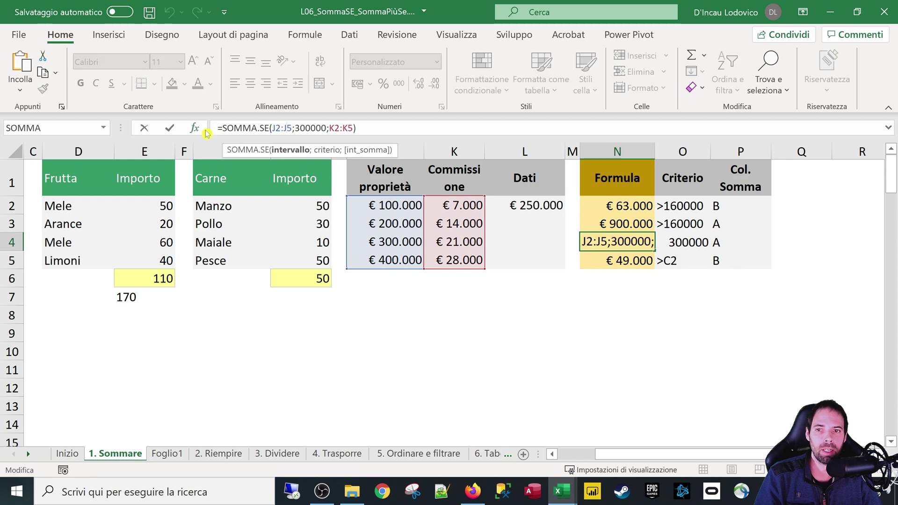
left_click(194, 128)
left_click_drag(388, 272, 665, 220)
left_click(644, 272)
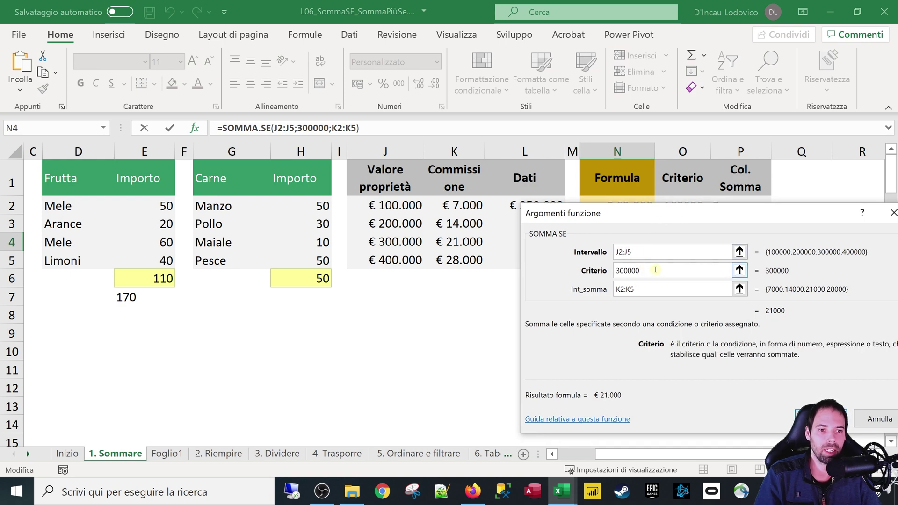
- Magnify the screen around N4's Criterio, examine the number 300000 entered without an operator, and end the magnification
key("super+plus")
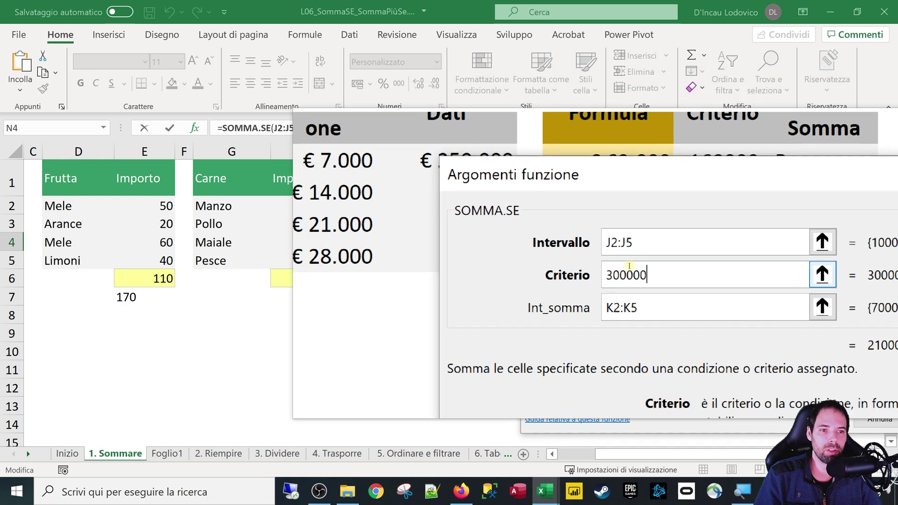
double_click(627, 268)
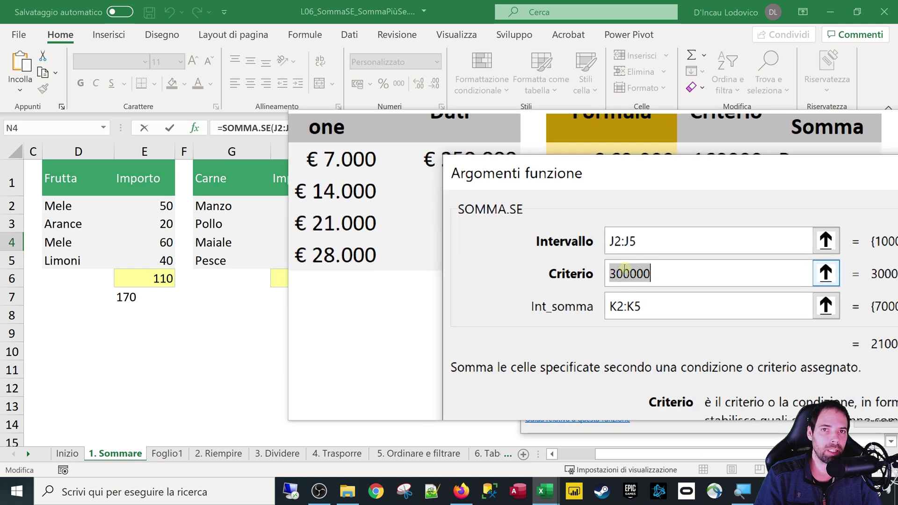
left_click(621, 271)
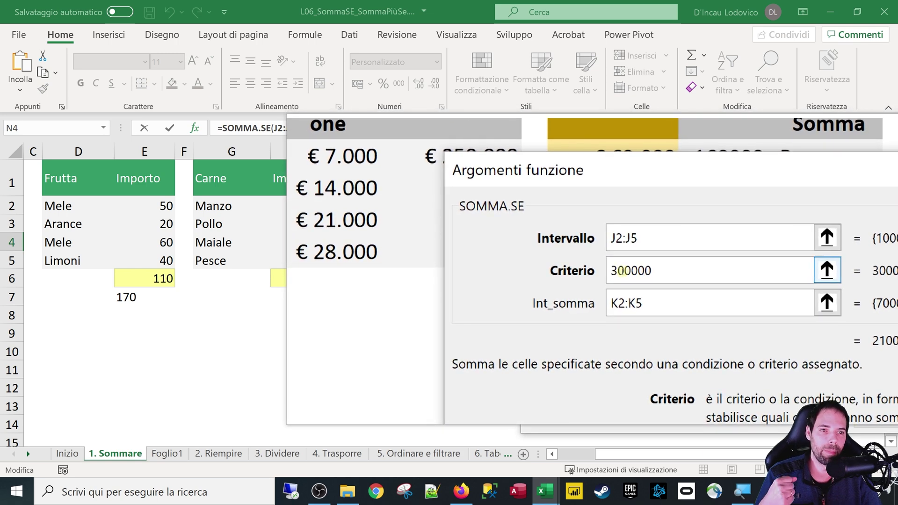
double_click(623, 270)
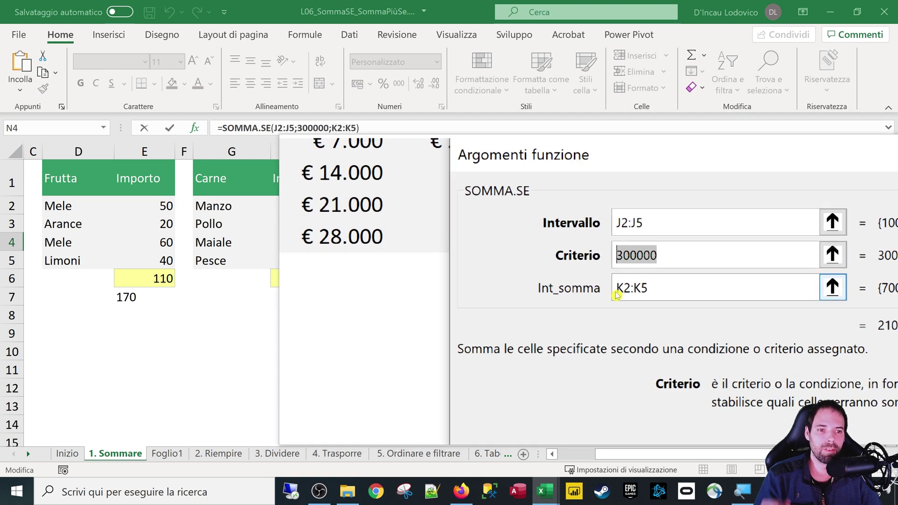
key("super+Escape")
- Close N4's function arguments and compare the commission in K4 with the result in N4
left_click_drag(674, 213, 525, 212)
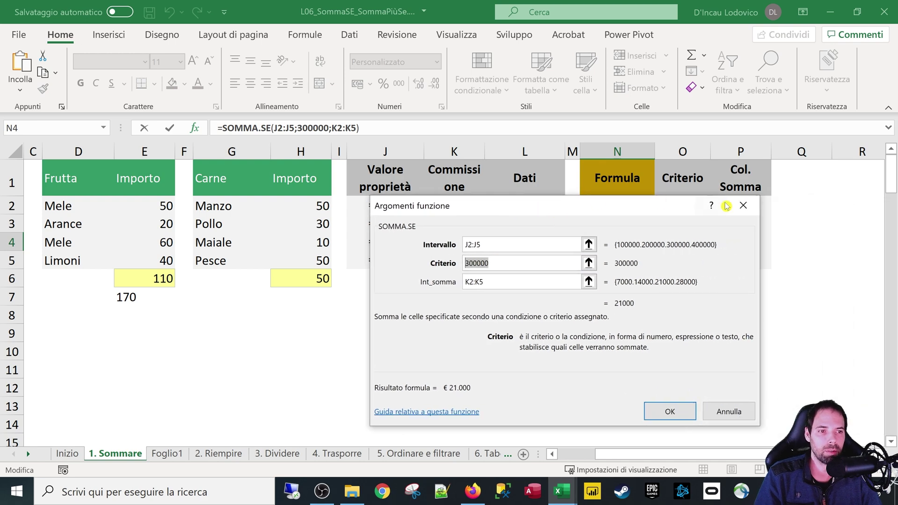
left_click(747, 204)
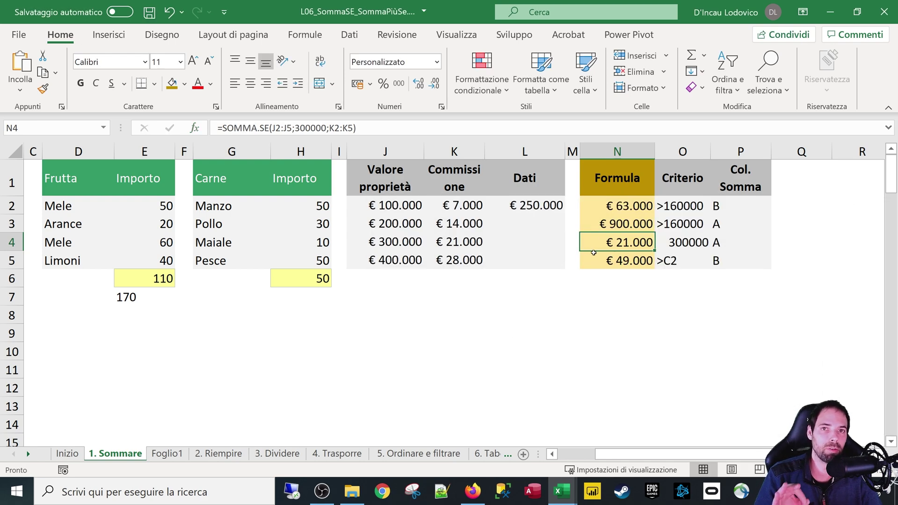
left_click(441, 241)
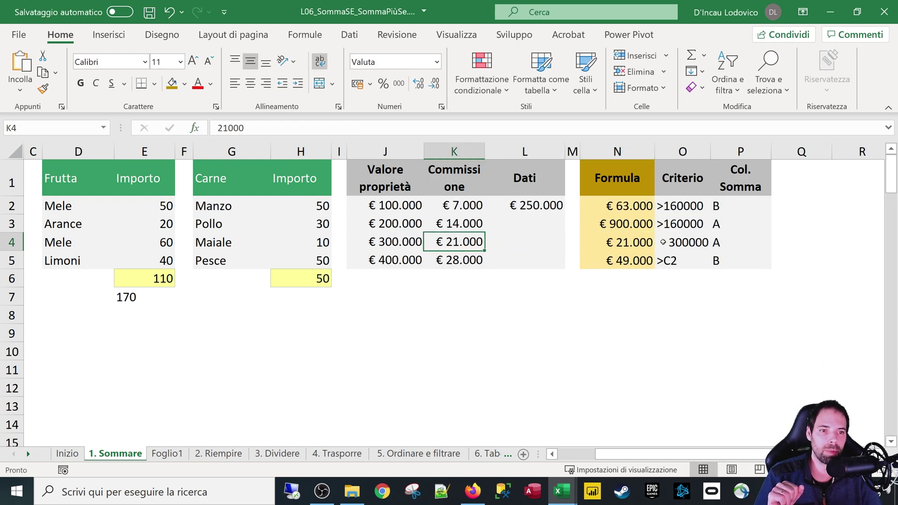
left_click(637, 244)
- Review the cell references of N5's SOMMA.SE formula, open its function arguments and move the dialog below the data
left_click(610, 263)
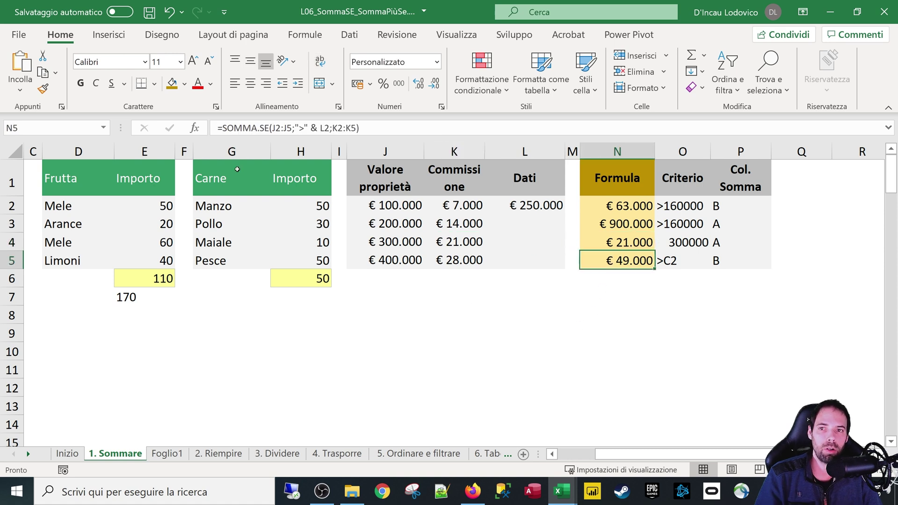
key("F2")
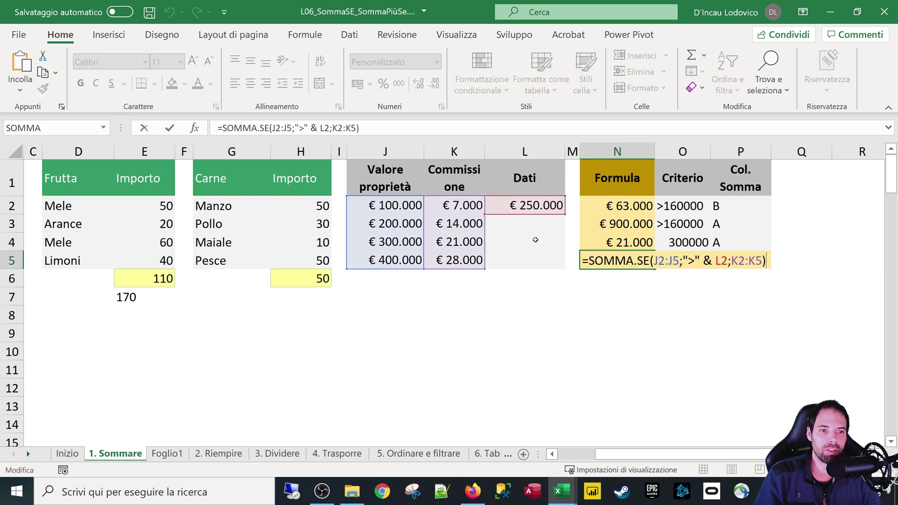
key("Escape")
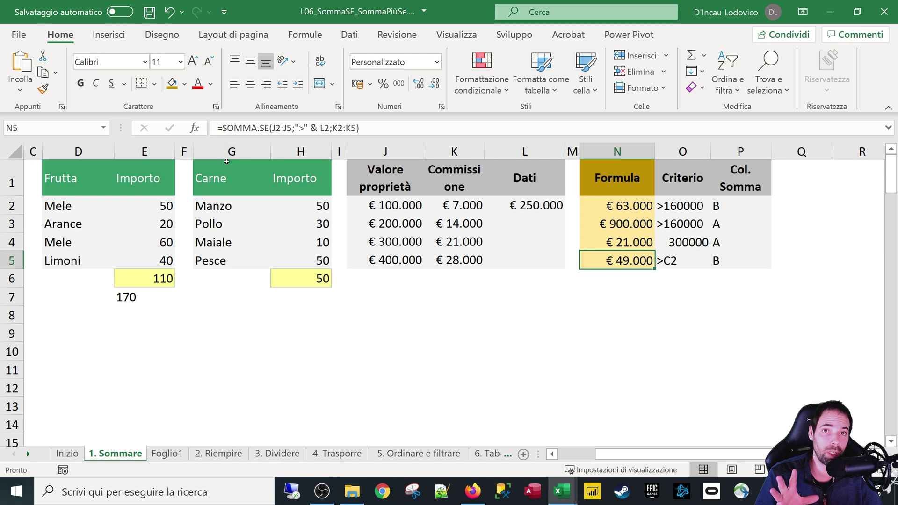
left_click(270, 127)
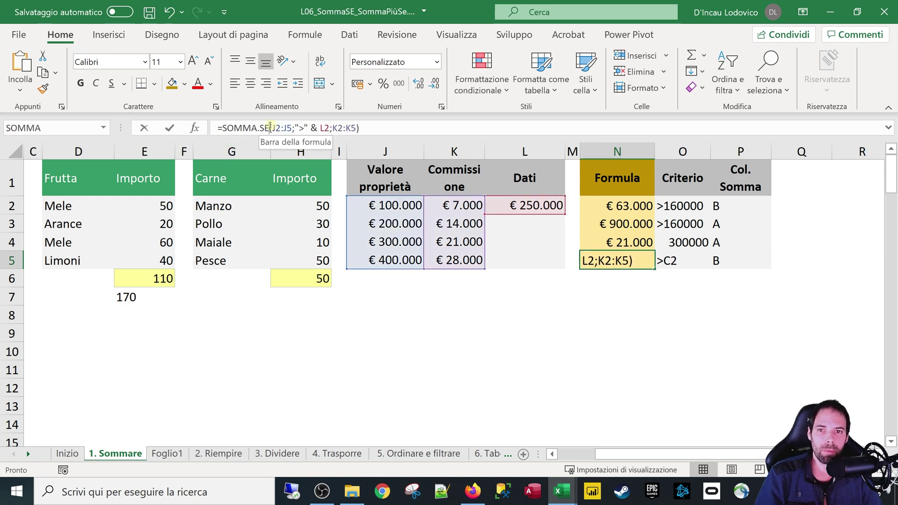
left_click(193, 128)
left_click_drag(547, 211, 473, 302)
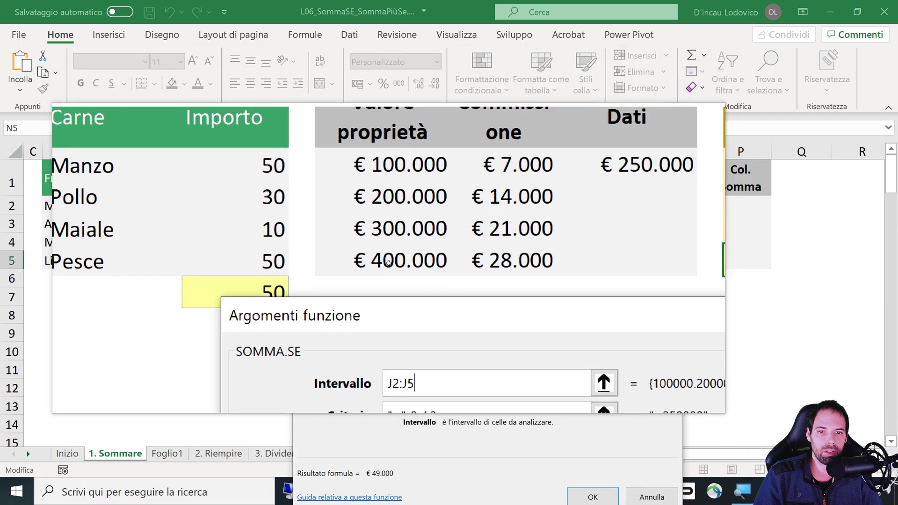
- Examine the operator and cell reference in N5's Criterio and the Int_somma range K2:K5, and close the dialog without changes
left_click(395, 350)
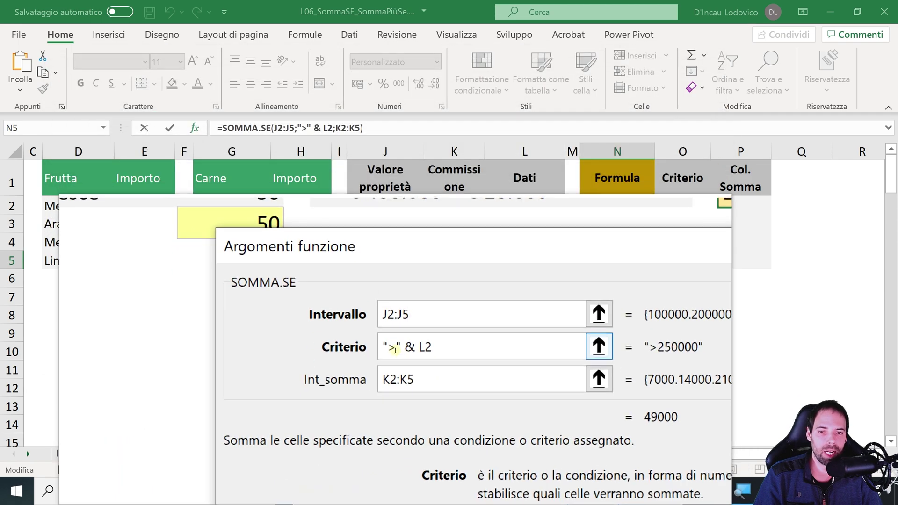
left_click_drag(395, 350, 393, 349)
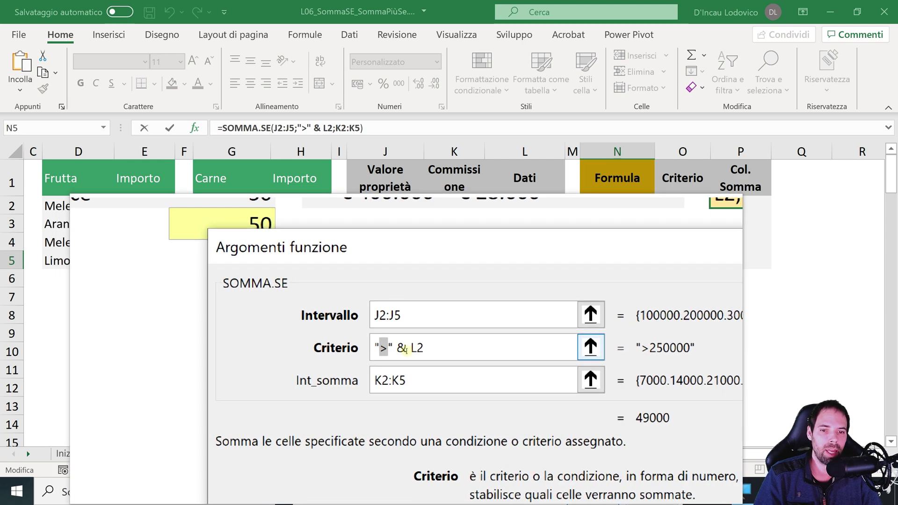
left_click_drag(408, 350, 418, 351)
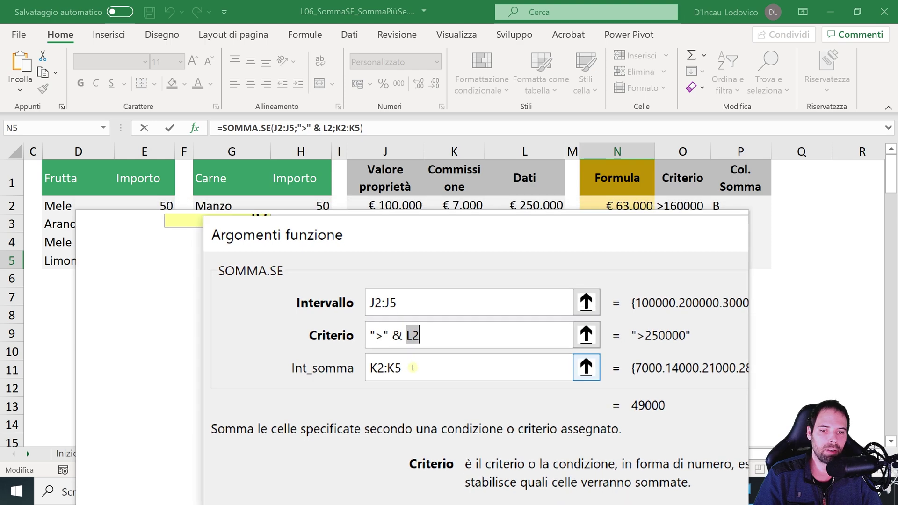
left_click(413, 368)
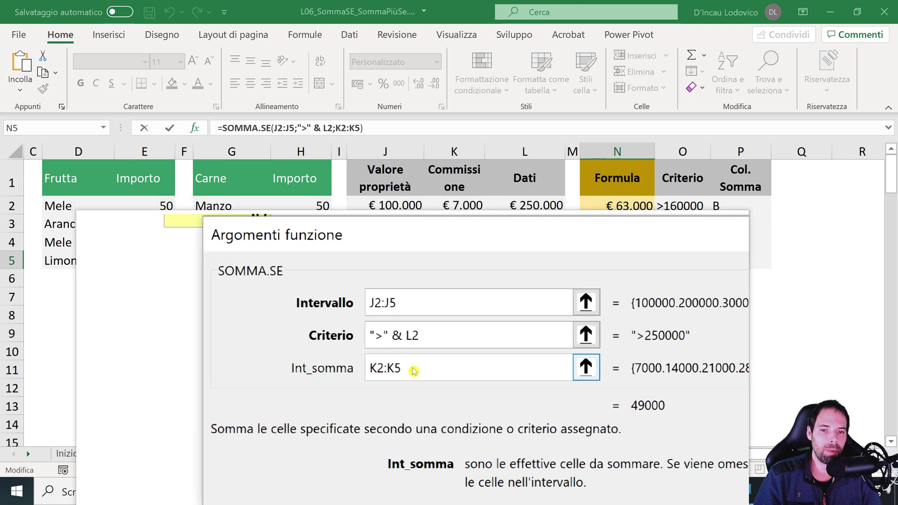
left_click_drag(411, 368, 381, 368)
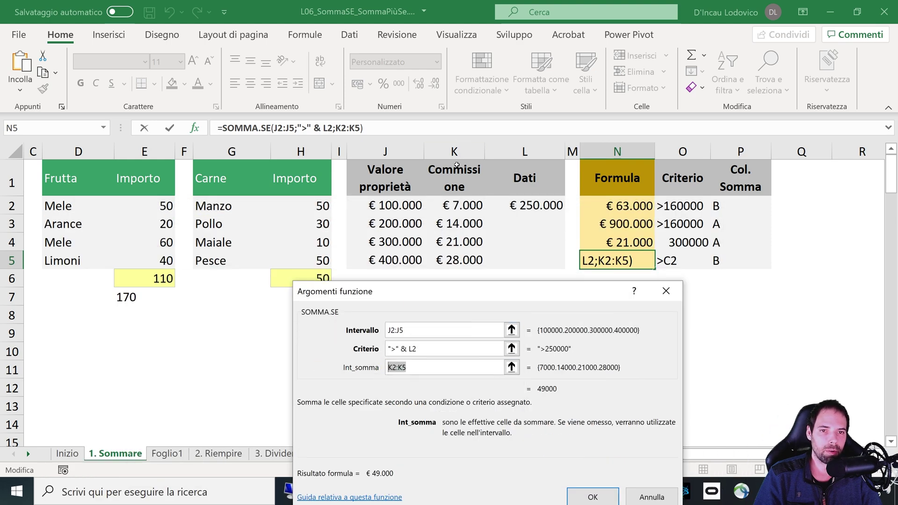
left_click(645, 496)
- Set the threshold value in cell L2 to € 150.000
left_click(516, 200)
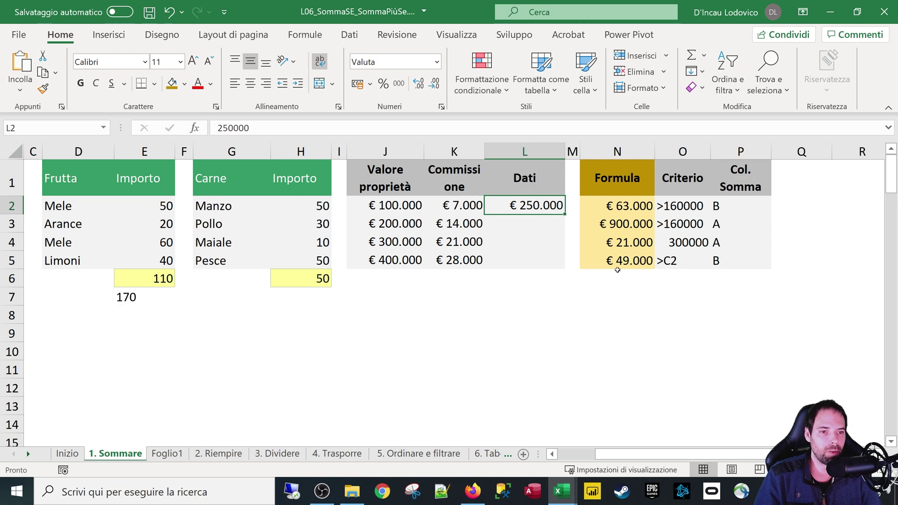
type("150")
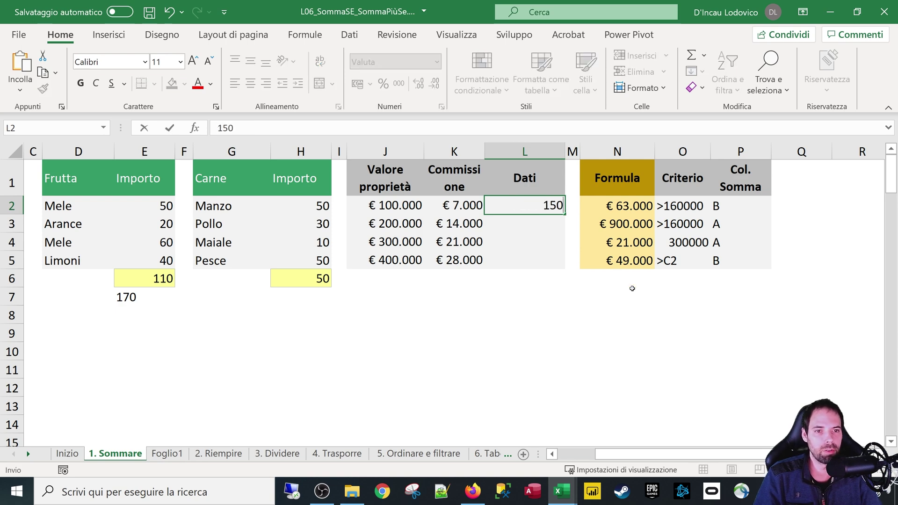
key("Return")
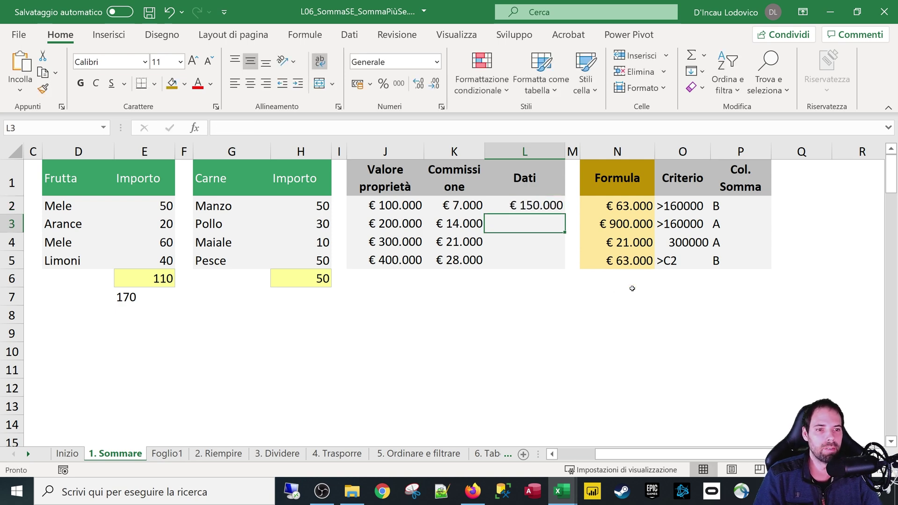
- Compare the recalculated result in N5 with the threshold value in L2
left_click(608, 264)
left_click(548, 208)
left_click(616, 265)
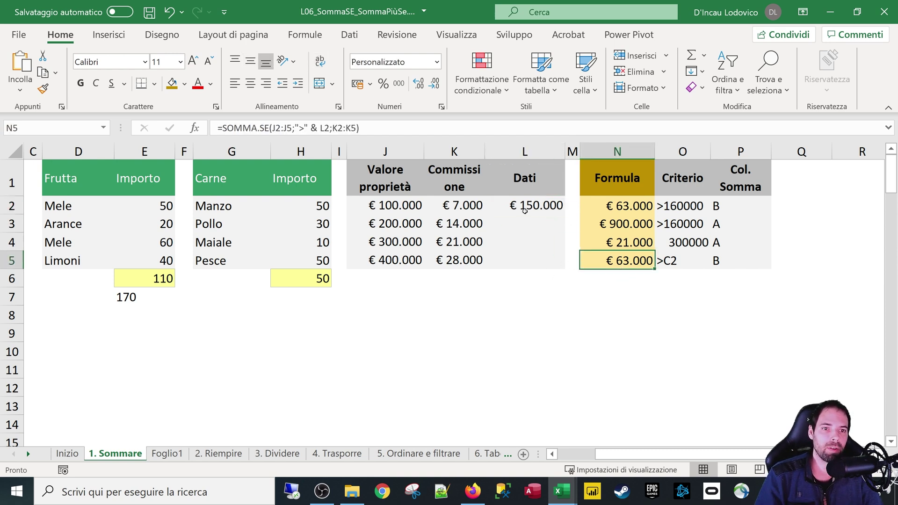
left_click(523, 207)
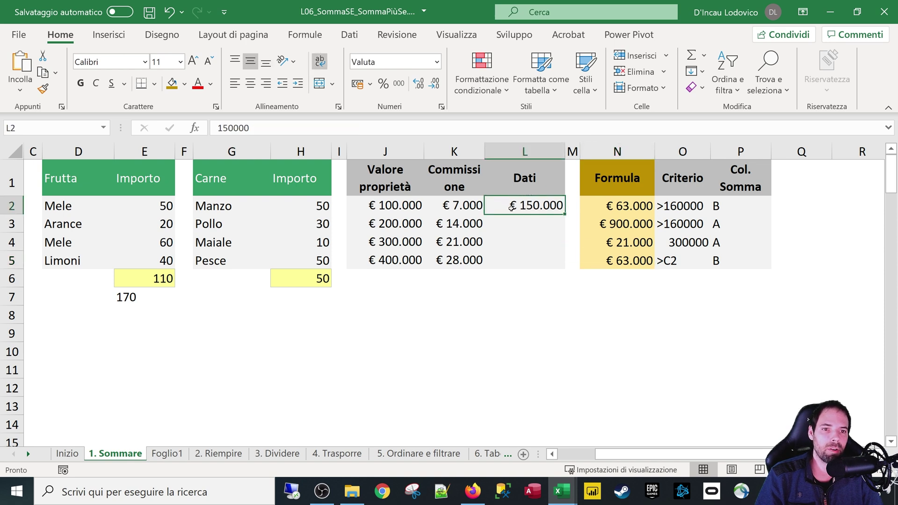
- Examine how N5's formula joins the ">" operator to cell L2 with an ampersand, and leave the formula unedited
left_click(596, 253)
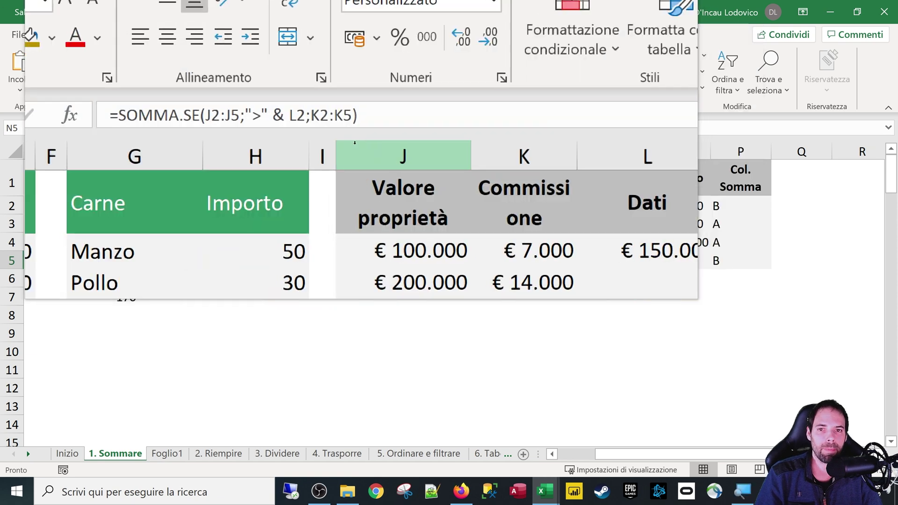
left_click(302, 127)
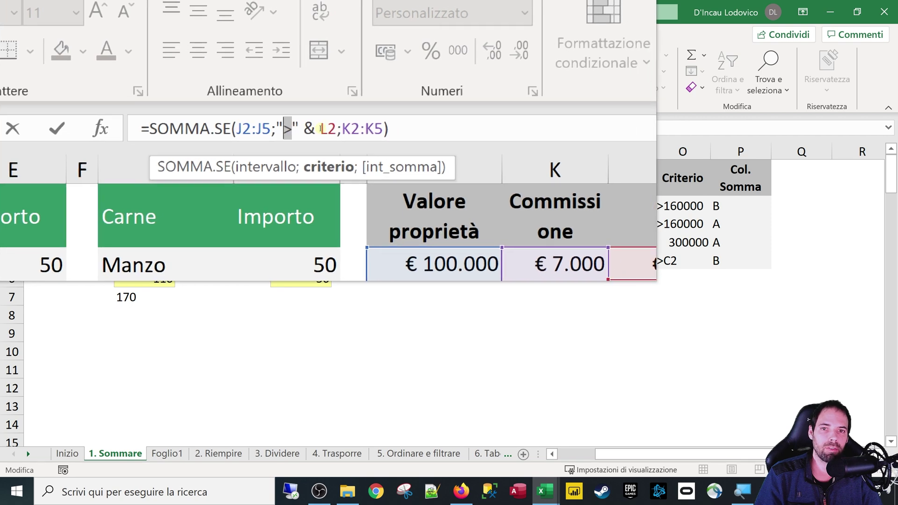
left_click_drag(318, 129, 285, 128)
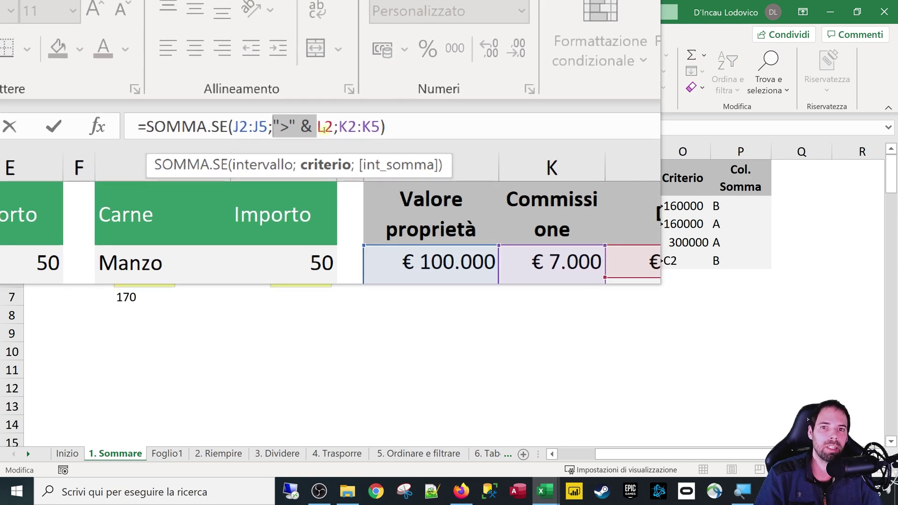
double_click(324, 127)
key("Escape")
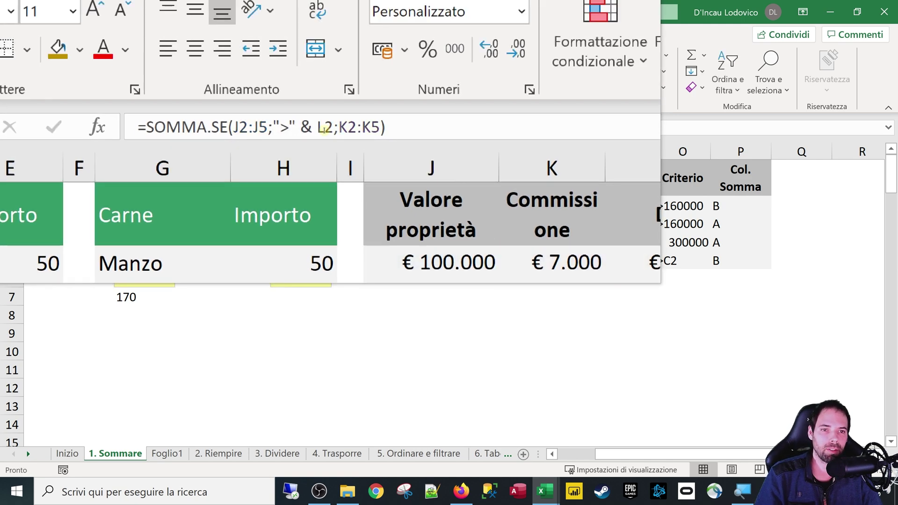
- Review the four SOMMA.SE formulas in N2:N5 one by one
left_click_drag(614, 206, 618, 254)
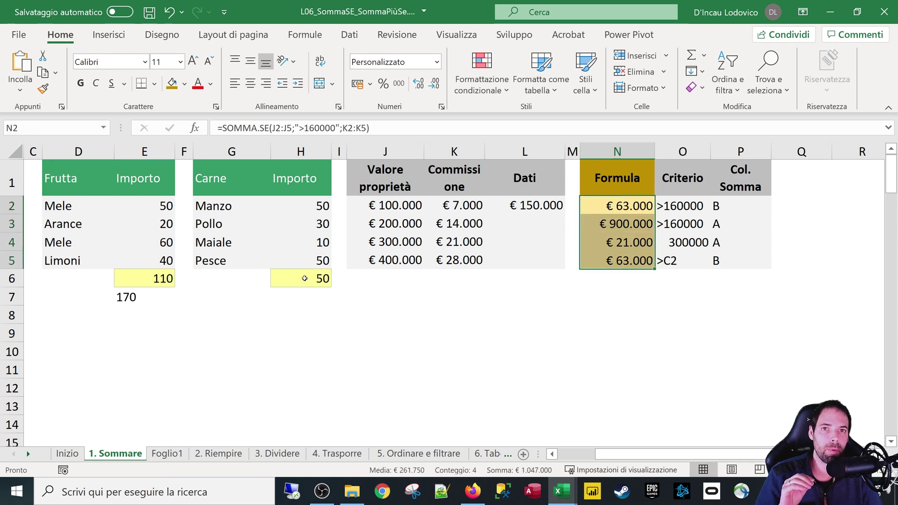
left_click(626, 242)
left_click(621, 224)
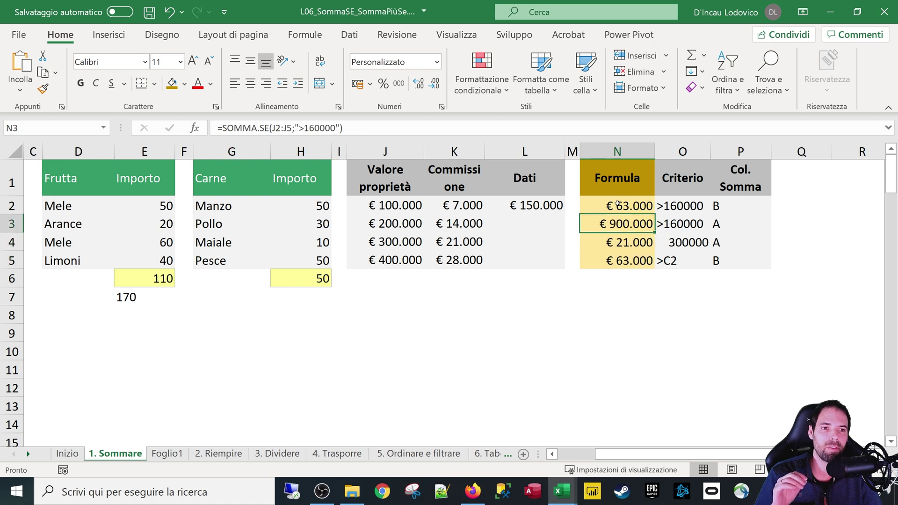
left_click(613, 255)
left_click(612, 243)
left_click(612, 225)
left_click(611, 208)
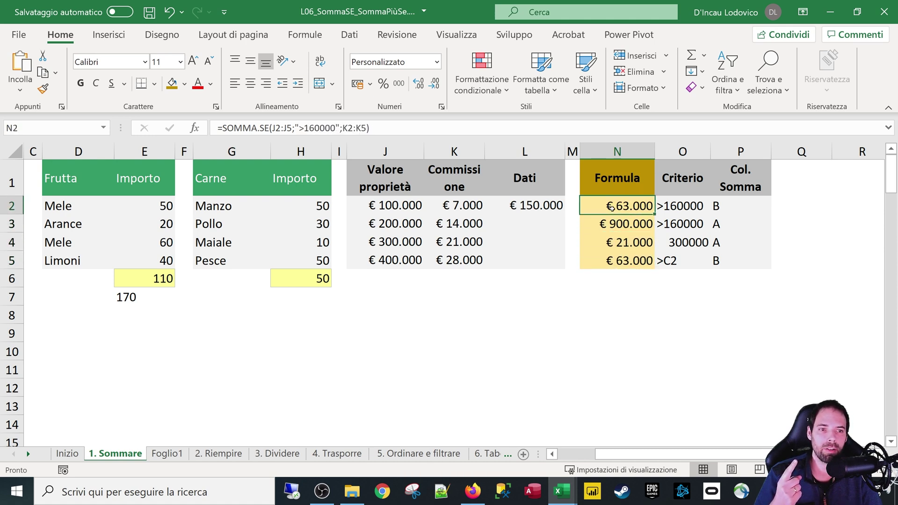
- Magnify H6's formula, examine the PIÙ part of the SOMMA.PIÙ.SE function name, and end the magnification
left_click(280, 279)
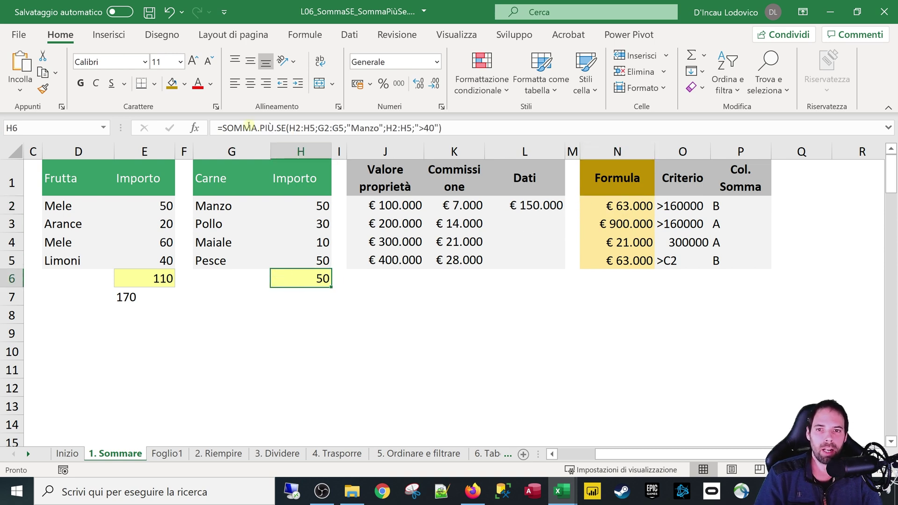
key("super+plus")
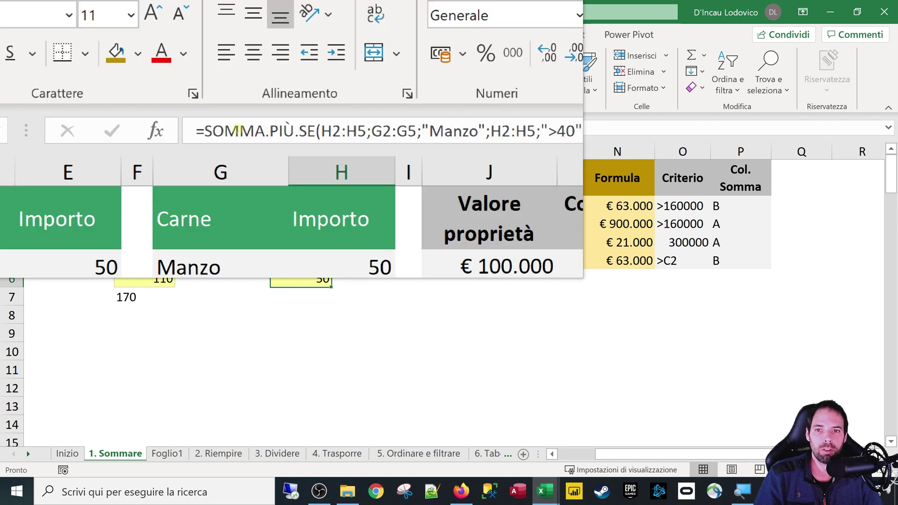
double_click(276, 128)
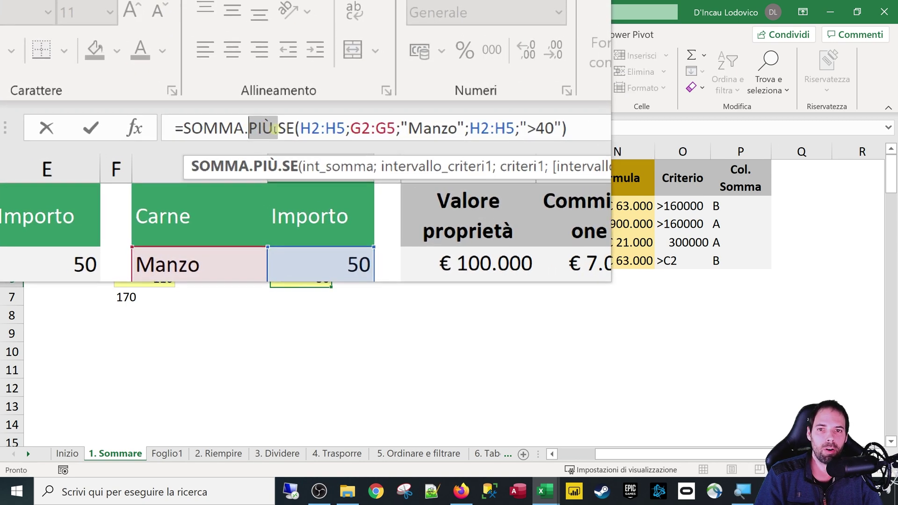
key("super+Escape")
key("Return")
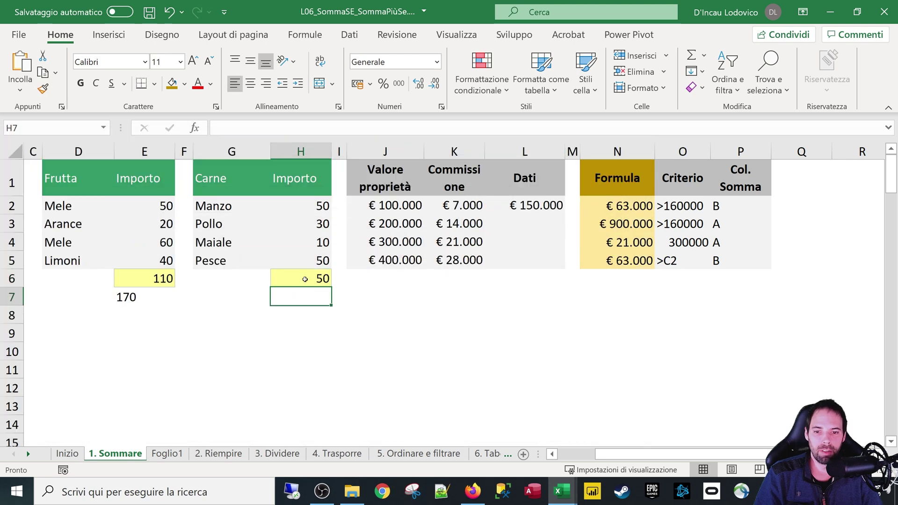
type("O")
key("BackSpace")
key("Return")
key("BackSpace")
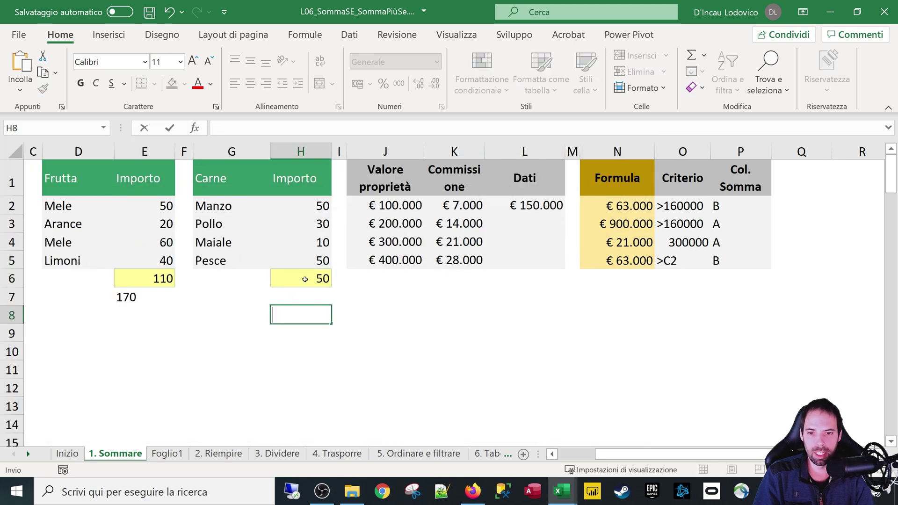
- Start a =somma formula in H7 to read the description of the suggested SOMMA.PIÙ.SE function, and cancel the entry
key("Up")
type("=somma")
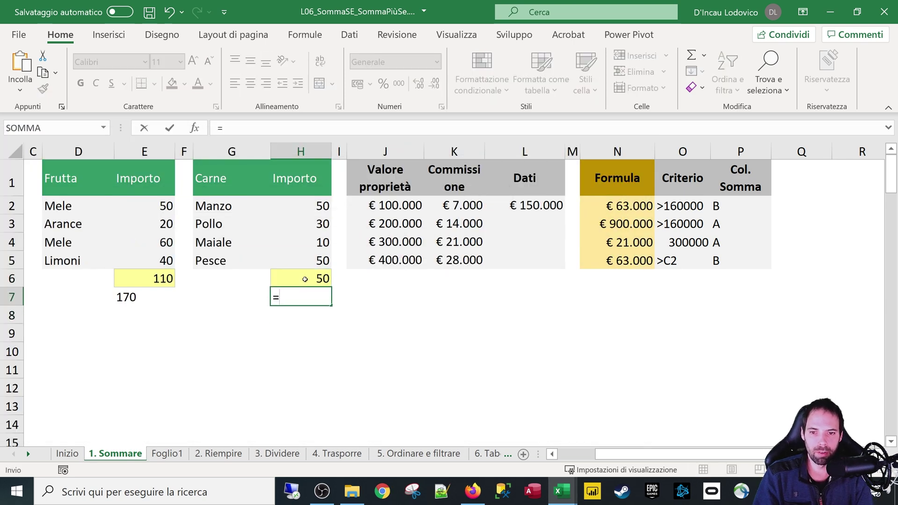
key("Down")
key("Down")
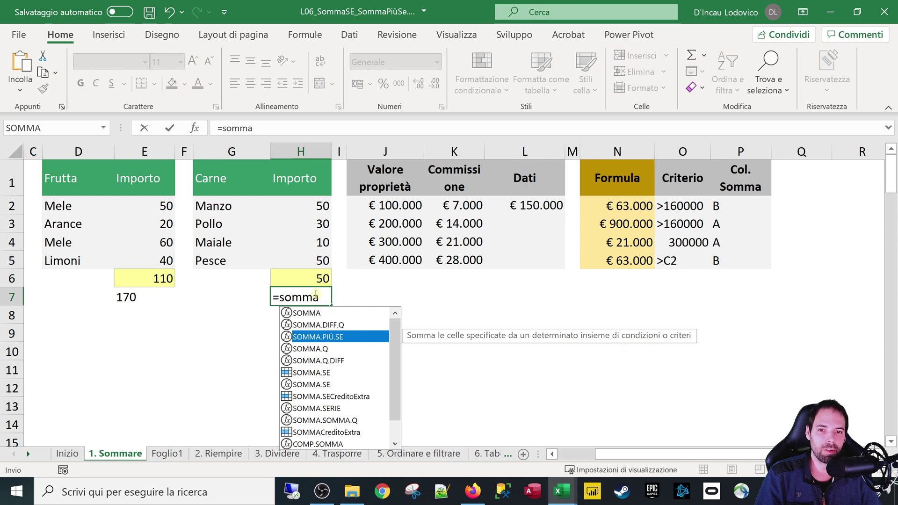
key("Escape")
key("Escape")
- Open the function arguments of the SOMMA.PIÙ.SE formula in H6 and reposition the dialog
left_click(306, 279)
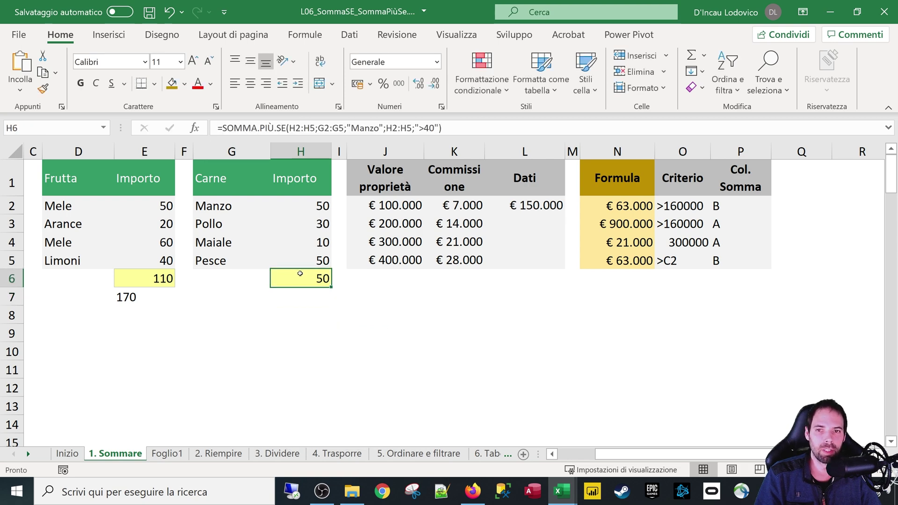
left_click(290, 128)
left_click(195, 132)
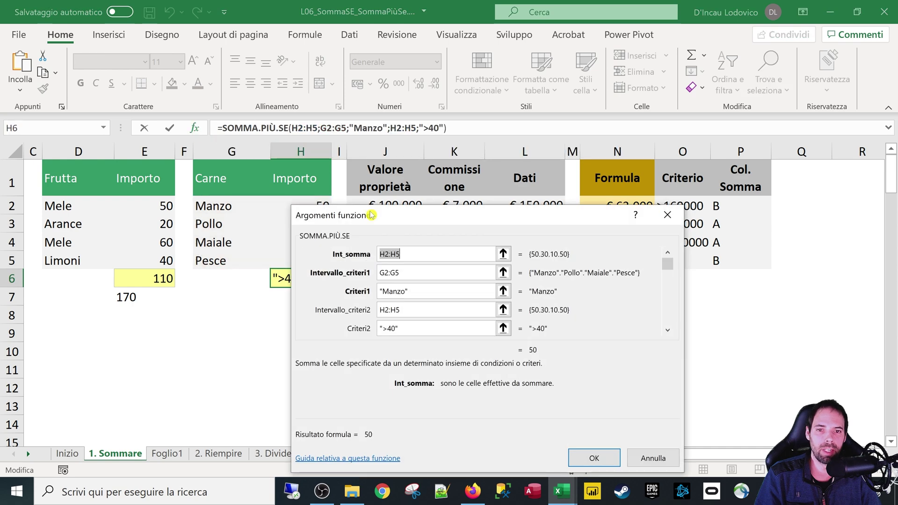
left_click_drag(408, 219, 360, 133)
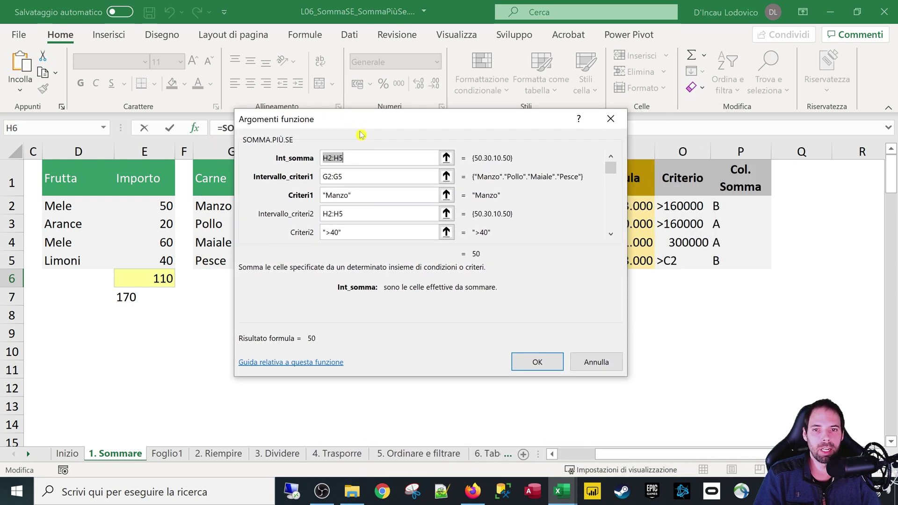
- Inspect the Int_somma range H2:H5 and move the dialog clear of the Carne table
left_click(361, 157)
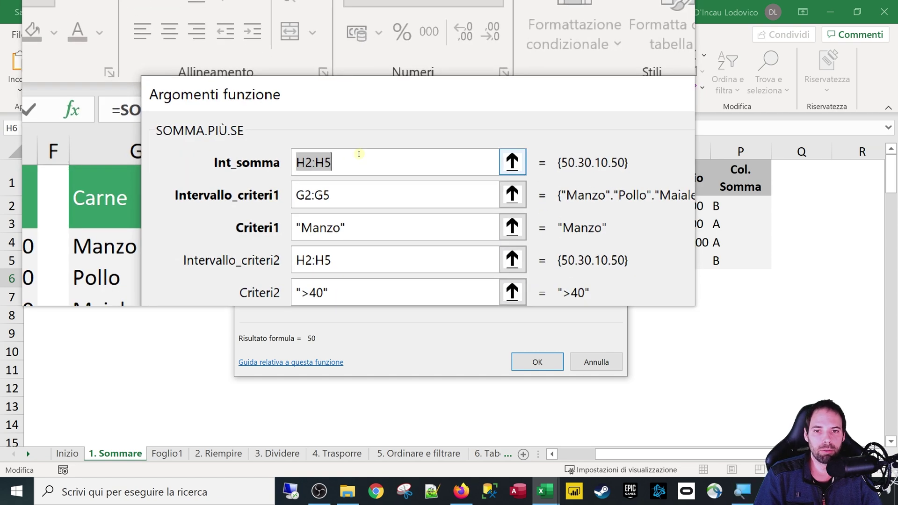
left_click_drag(362, 156, 278, 161)
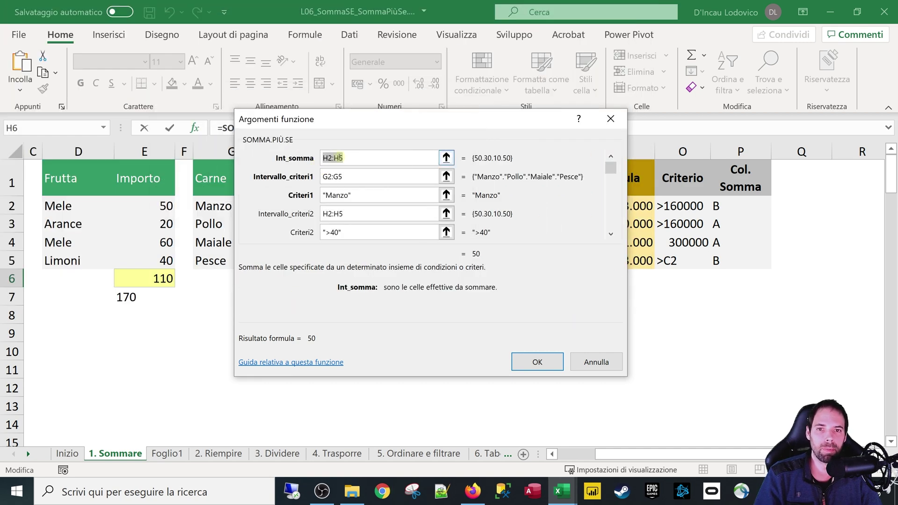
left_click_drag(351, 123, 473, 158)
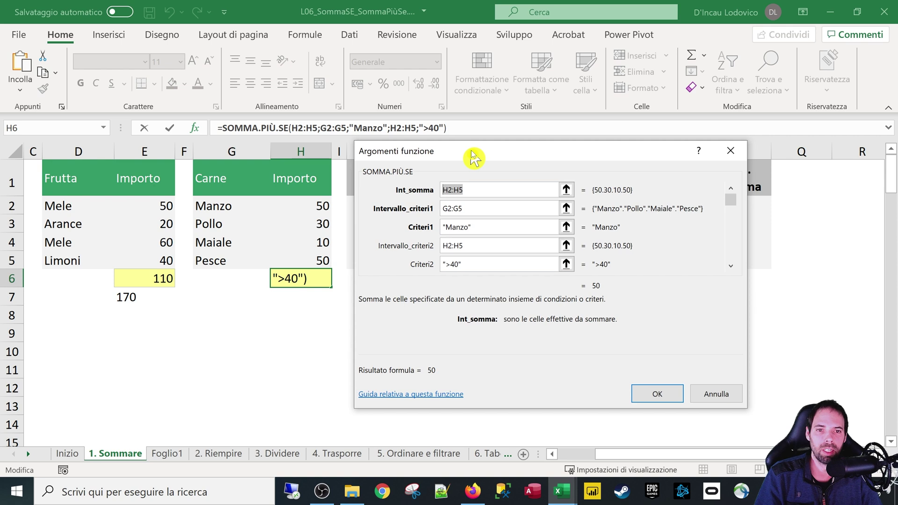
- Inspect the Int_somma, Intervallo_criteri1 and Criteri1 arguments of the SOMMA.PIÙ.SE formula
left_click(468, 189)
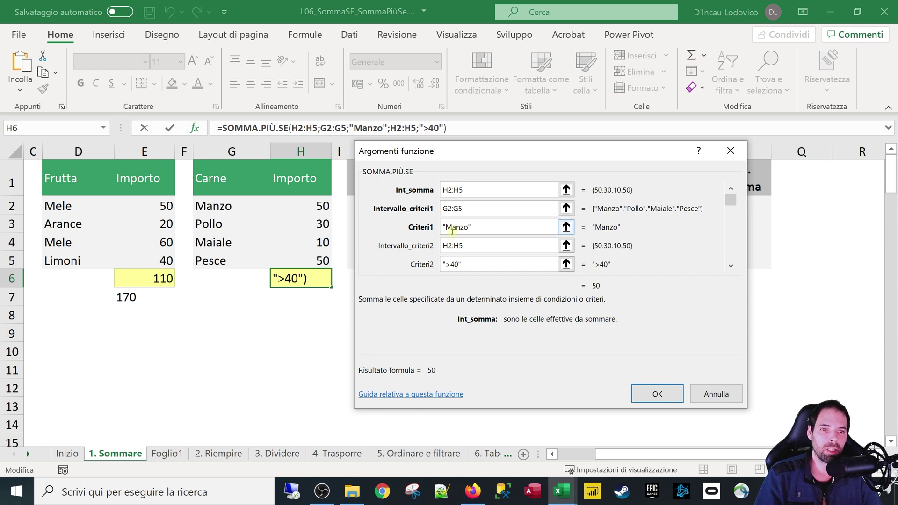
left_click(473, 209)
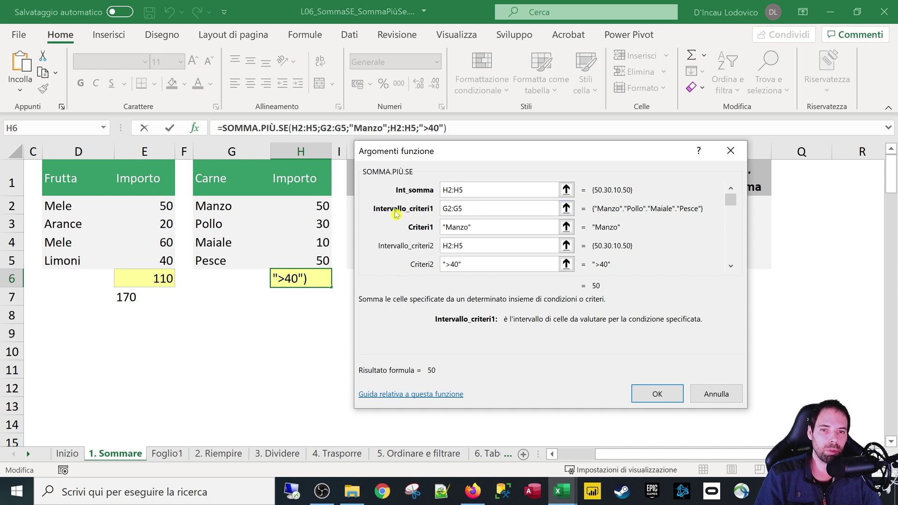
double_click(467, 209)
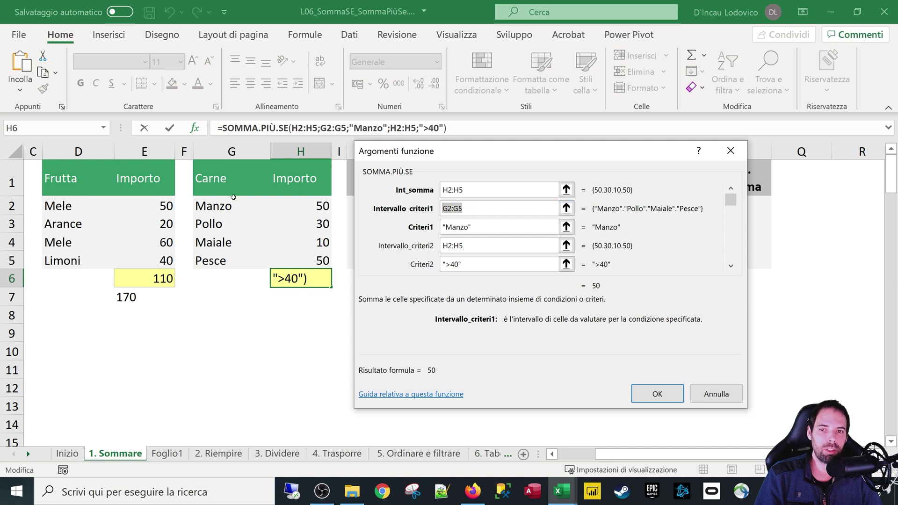
left_click_drag(487, 226, 414, 223)
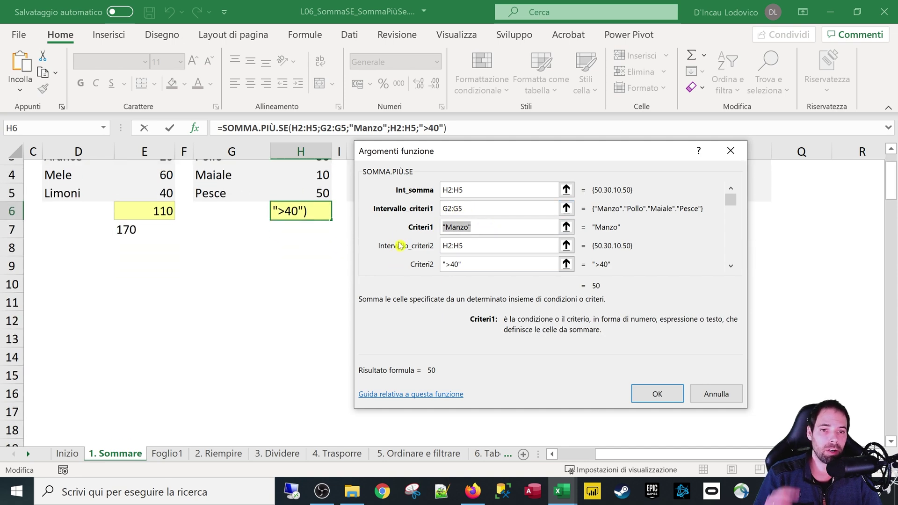
- Examine the second criteria pair, the Intervallo_criteri2 range H2:H5 and the ">40" condition in Criteri2
left_click(495, 245)
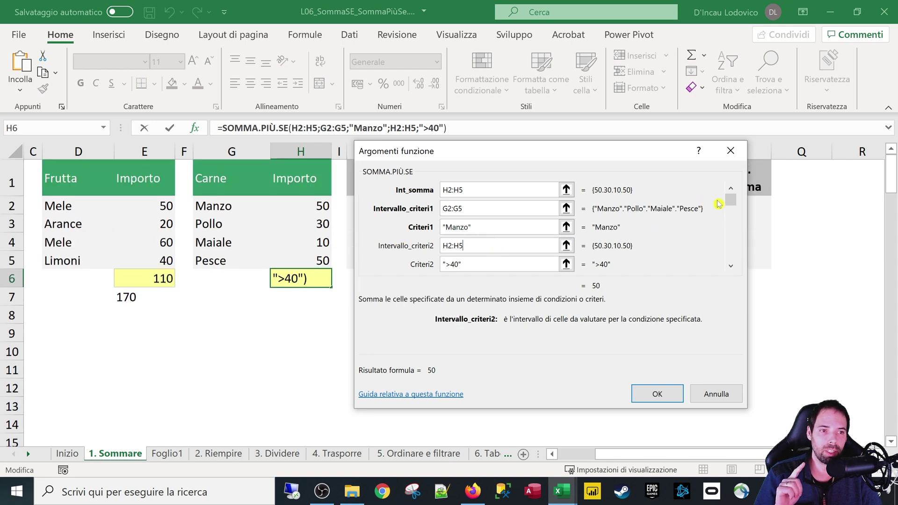
left_click(730, 266)
left_click(730, 266)
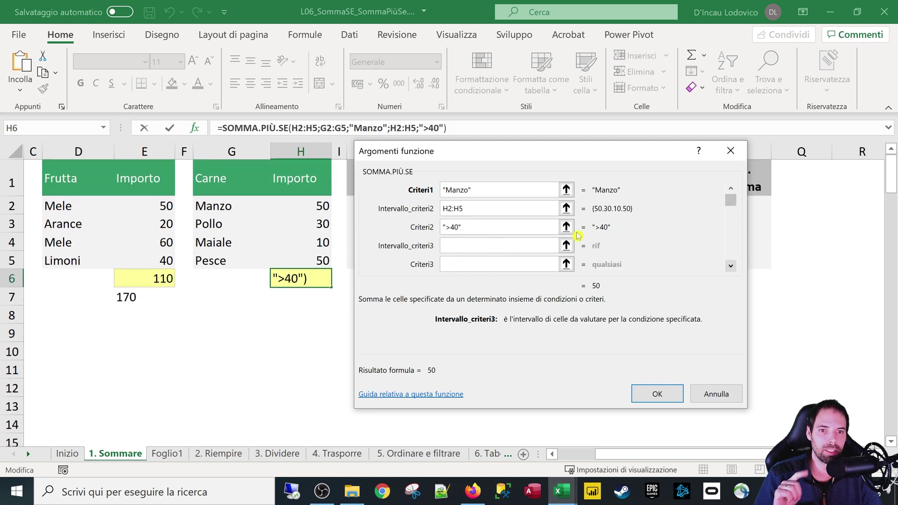
double_click(474, 209)
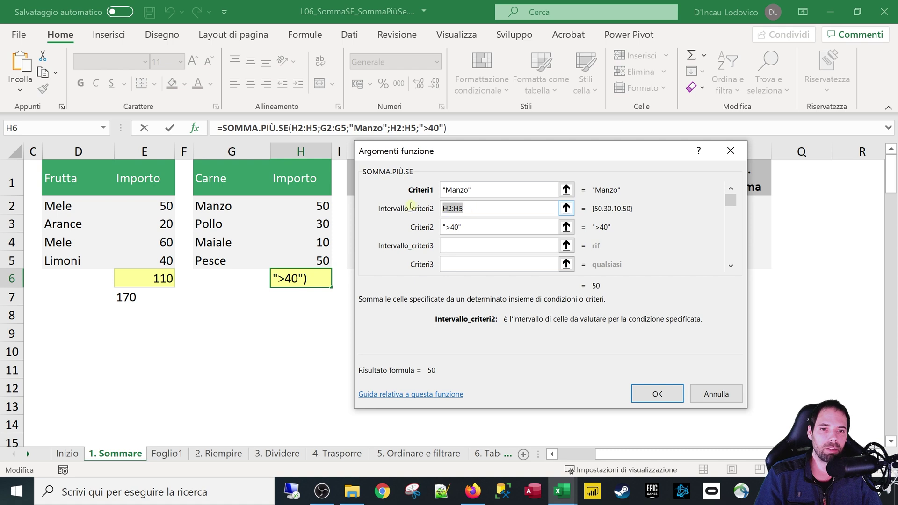
left_click(474, 208)
double_click(474, 208)
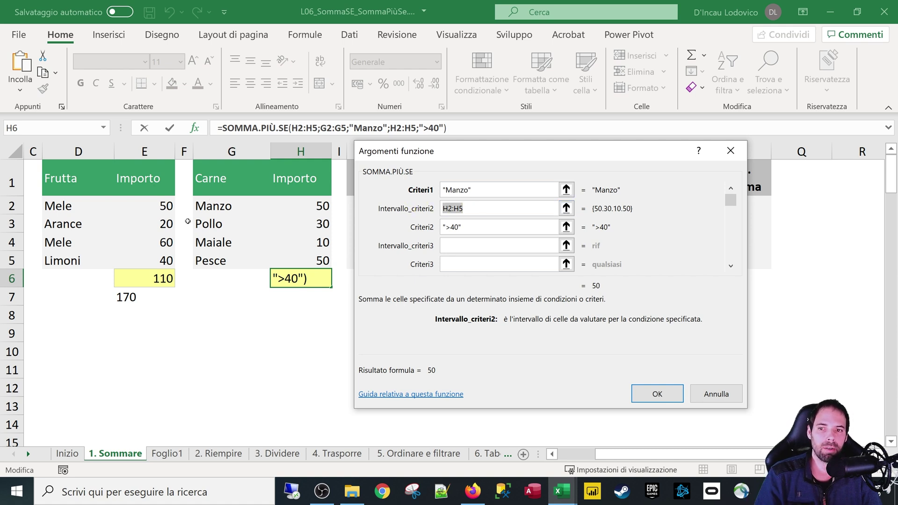
left_click(486, 227)
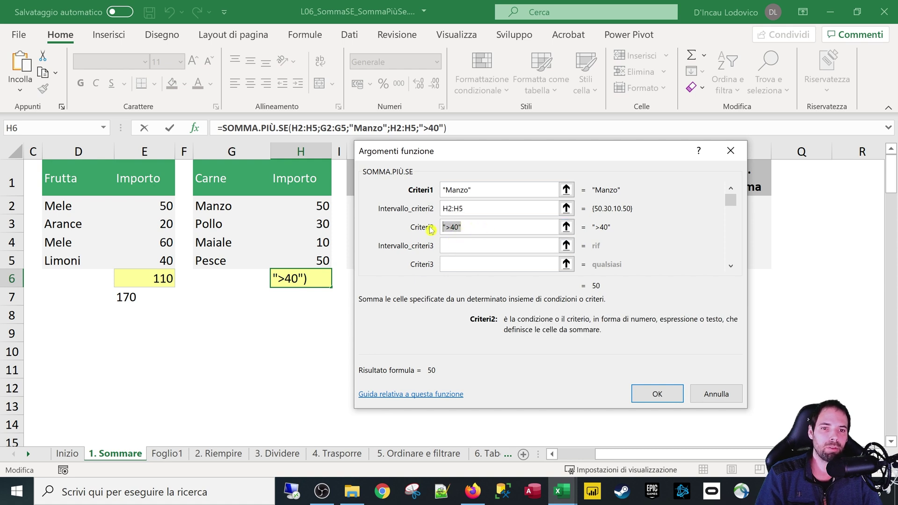
left_click(450, 208)
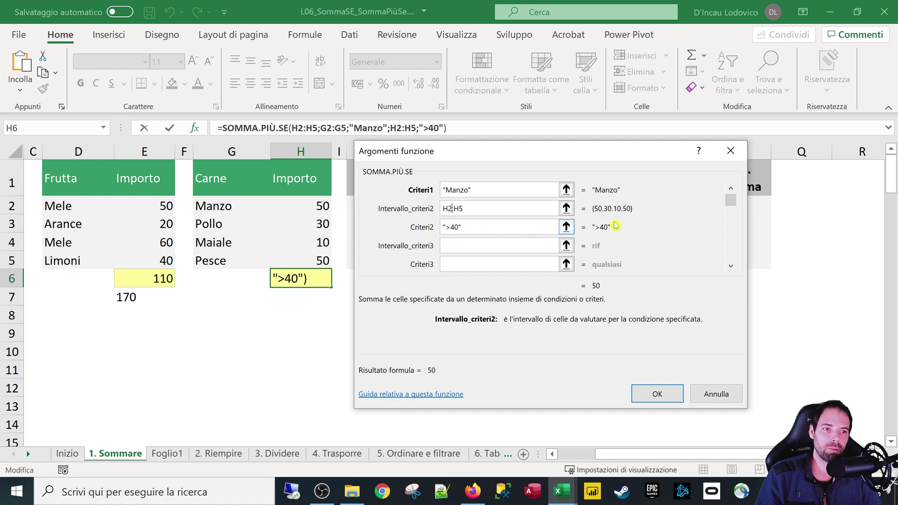
- Compare the "Manzo" condition in Criteri1 with the second criteria range H2:H5 and its Criteri2 condition
left_click(473, 191)
left_click_drag(475, 194, 430, 192)
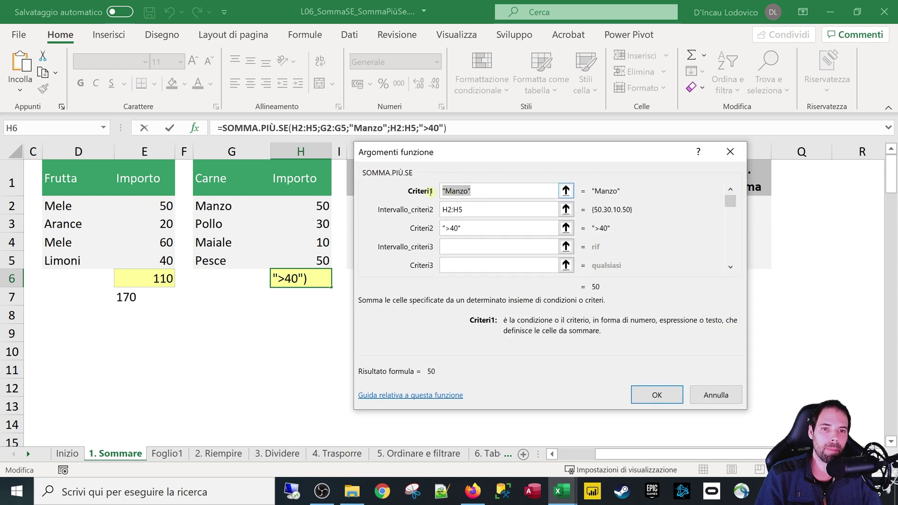
left_click(472, 213)
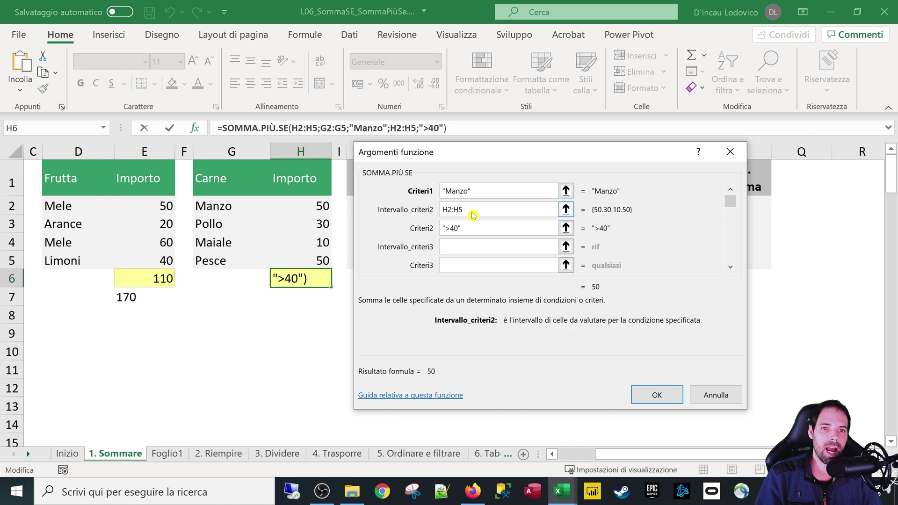
left_click_drag(469, 210, 428, 209)
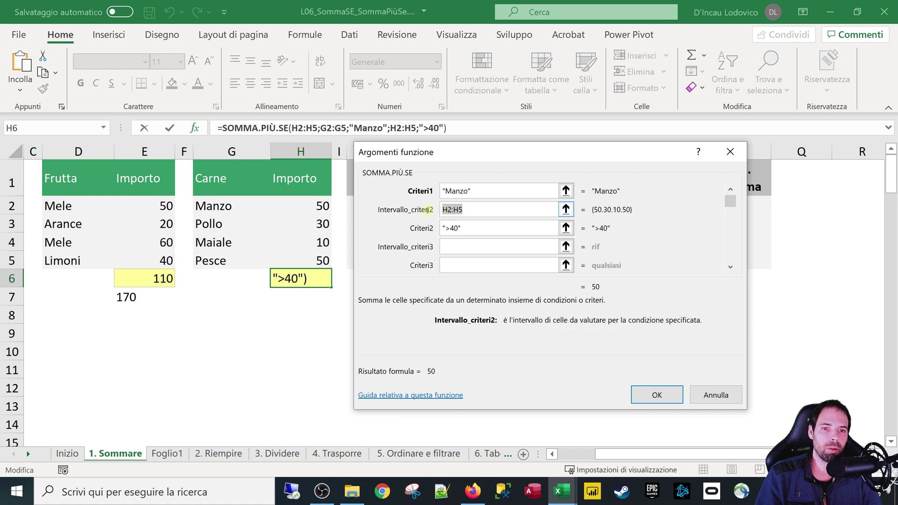
left_click(451, 229)
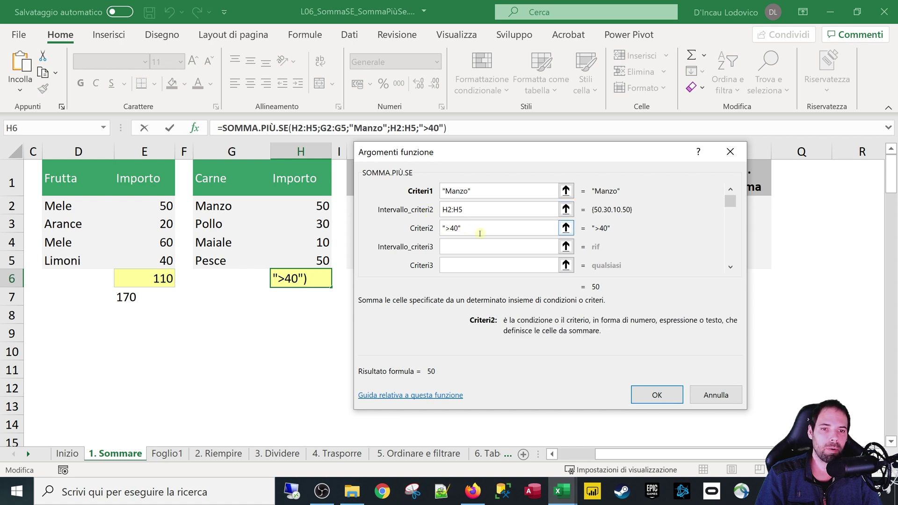
- Examine the empty optional criteria arguments from Intervallo_criteri3 through Intervallo_criteri70, and return to the first arguments
left_click(492, 247)
left_click(484, 263)
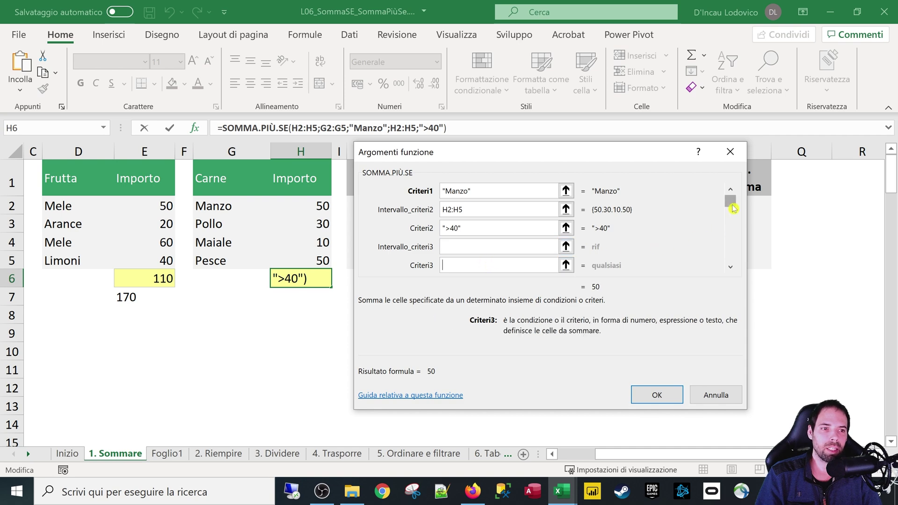
left_click_drag(730, 203, 734, 233)
left_click(734, 266)
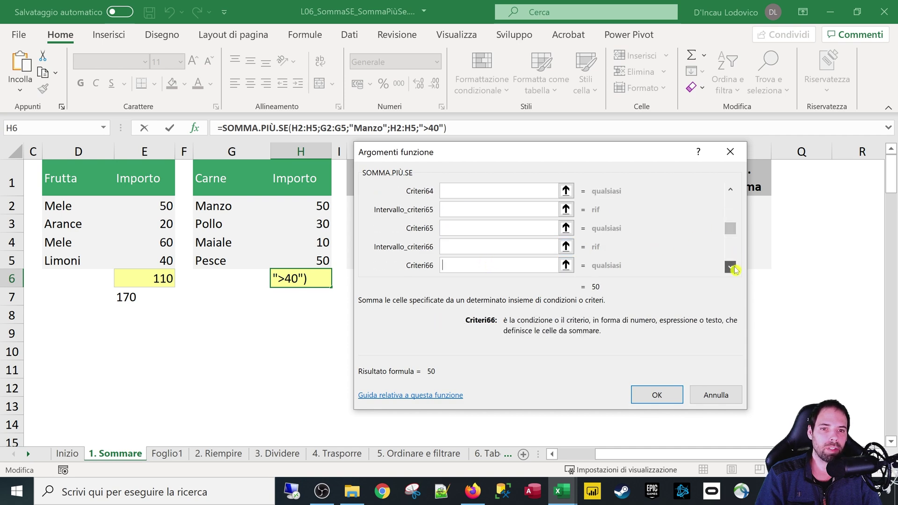
left_click(733, 267)
left_click(734, 266)
left_click(734, 266)
left_click(734, 266)
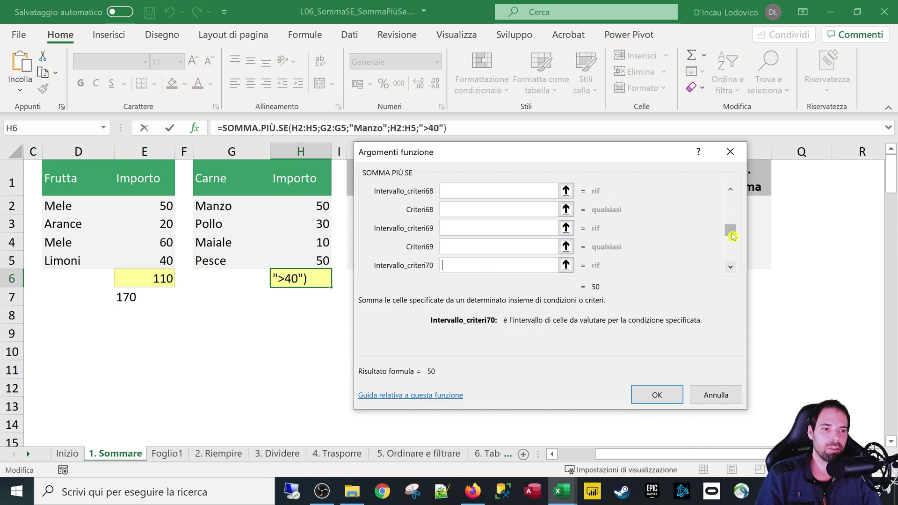
left_click_drag(733, 270, 719, 189)
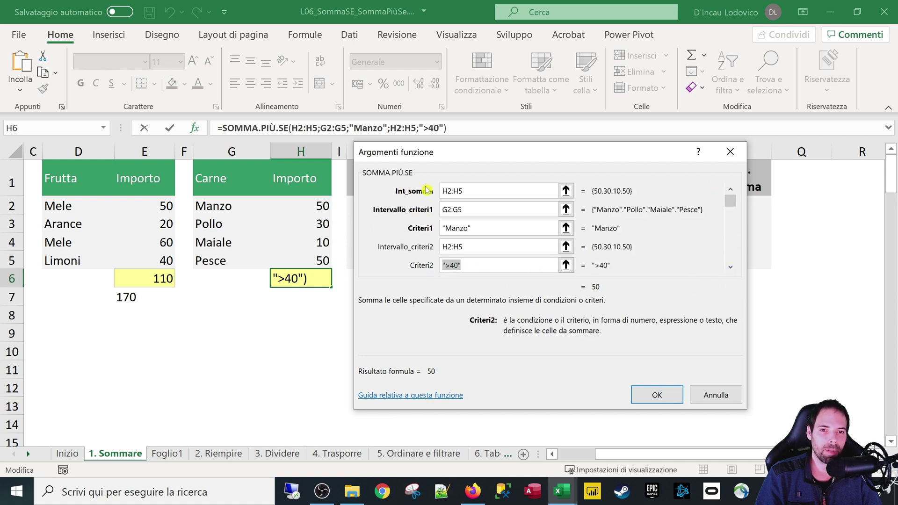
- Recheck Intervallo_criteri1 and Int_somma, cancel the function arguments, and view H6's formula in the cell without changing it
left_click(481, 209)
left_click(473, 190)
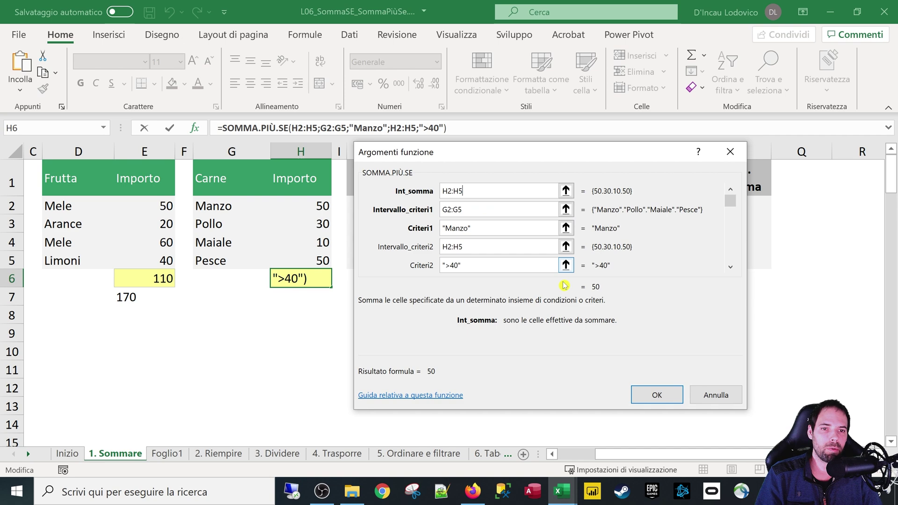
left_click(719, 395)
double_click(301, 277)
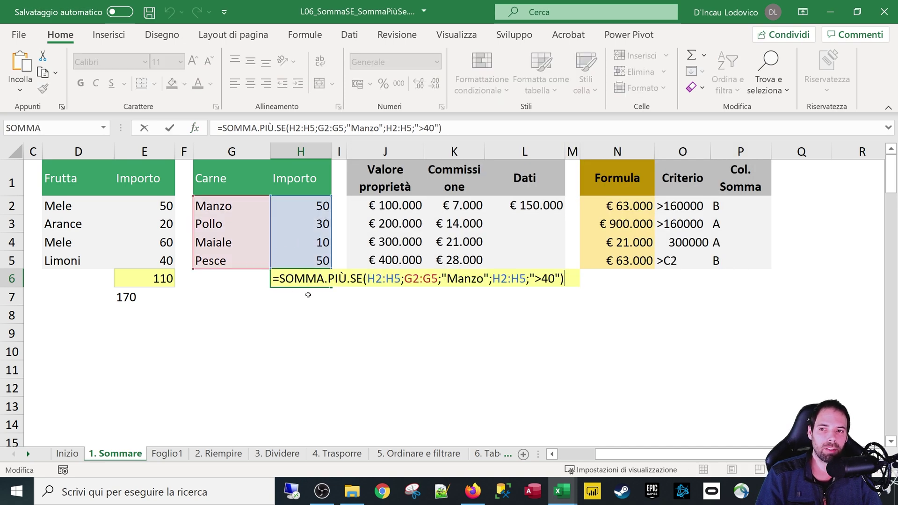
key("Escape")
- Copy Manzo from G2 over Maiale in G4 to create a second Manzo row
left_click(231, 206)
key("ctrl+c")
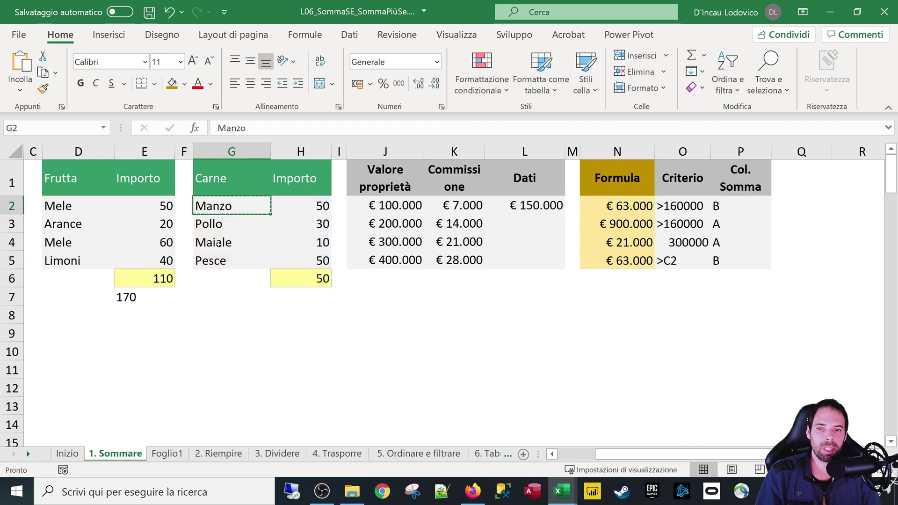
left_click(232, 242)
key("ctrl+v")
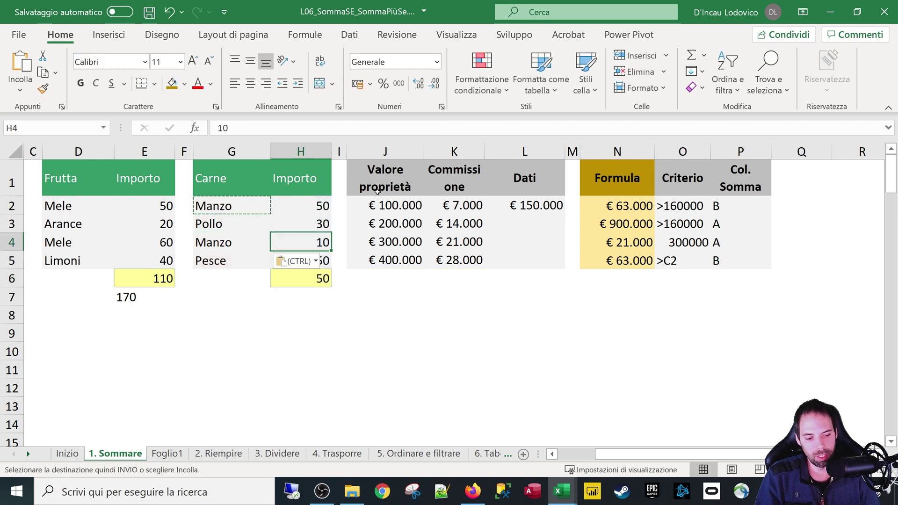
- Try the amounts 30 and 40 in H4 to test the second Manzo row against H6's ">40" criterion
type("30")
key("Return")
left_click(306, 286)
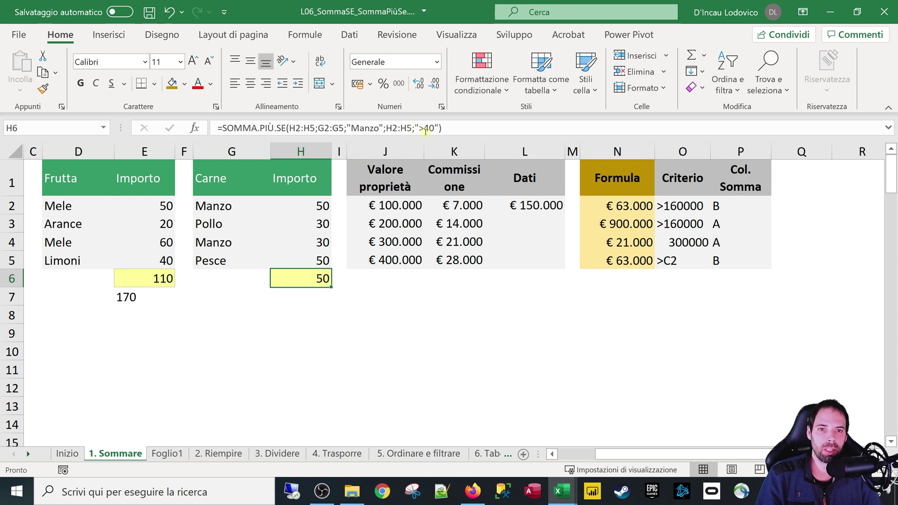
left_click(309, 243)
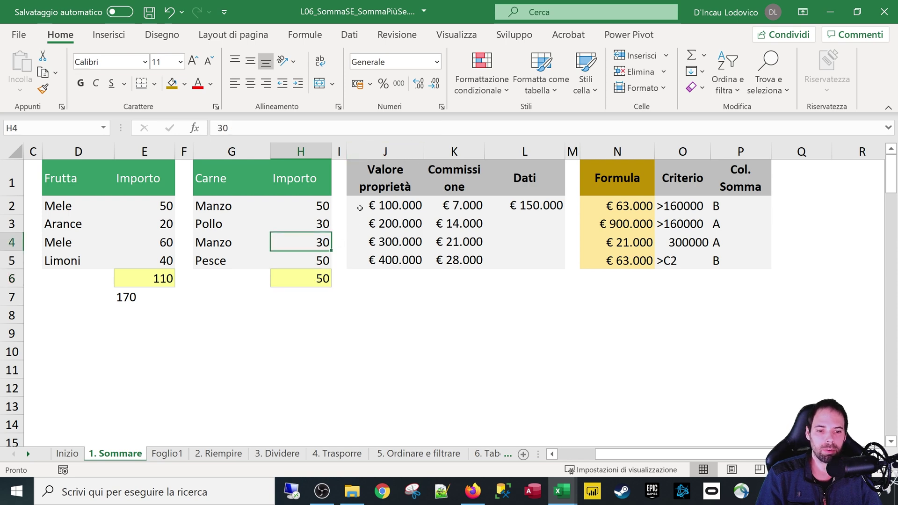
type("40")
key("Return")
- Set the second Manzo amount in H4 to 41 and select the SOMMA.PIÙ.SE total in H6
key("Up")
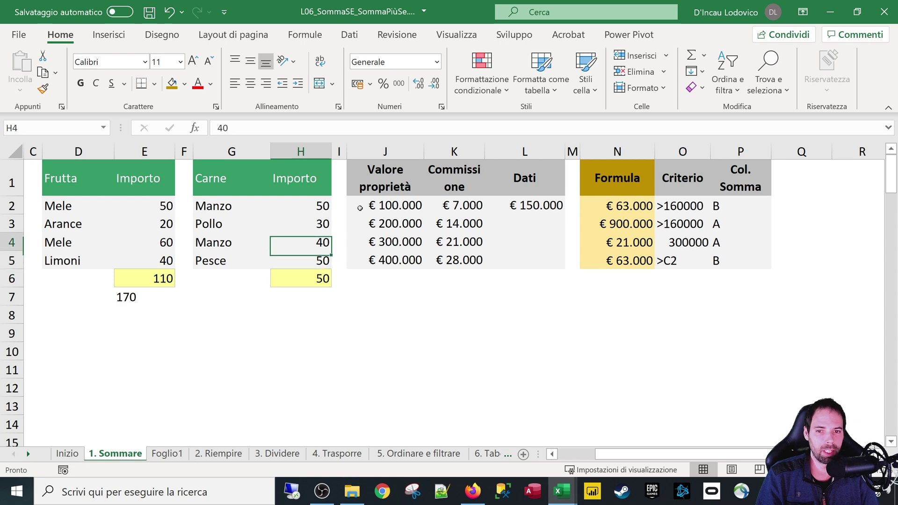
type("41")
key("Return")
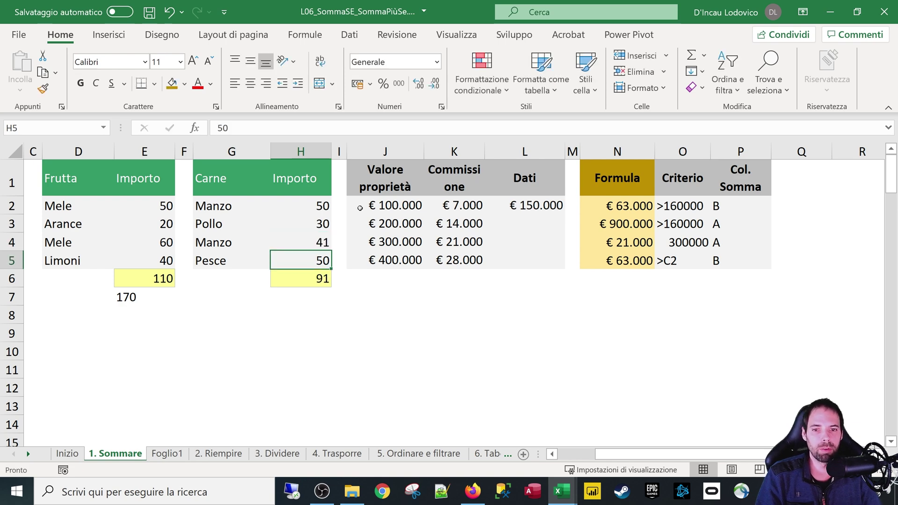
key("Down")
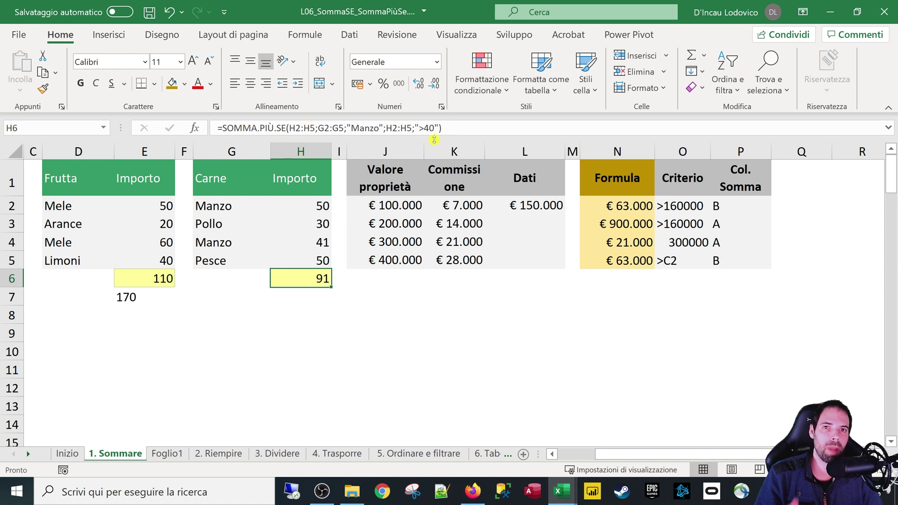
- Copy SOMMA.SE(D2:D5;"Mele";E2:E5) from E6's formula without its equals sign, and leave the cell unmodified
left_click(130, 280)
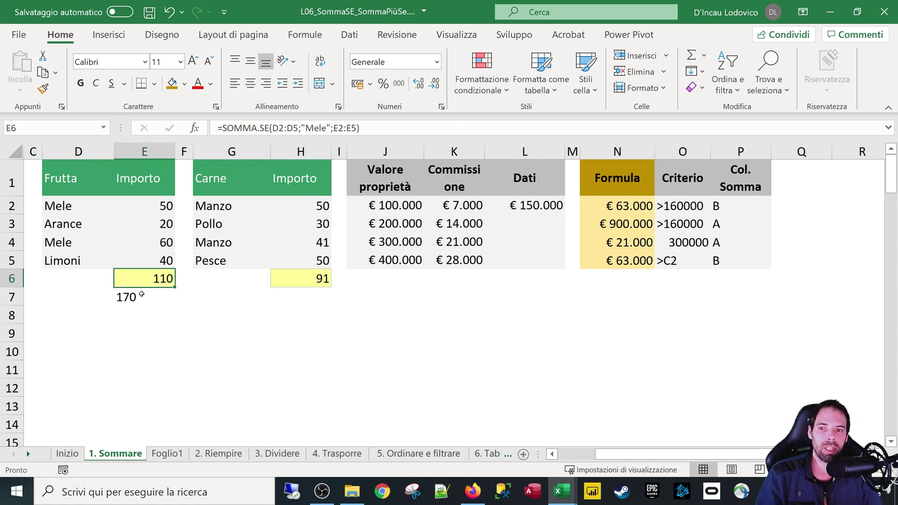
left_click_drag(362, 135, 221, 129)
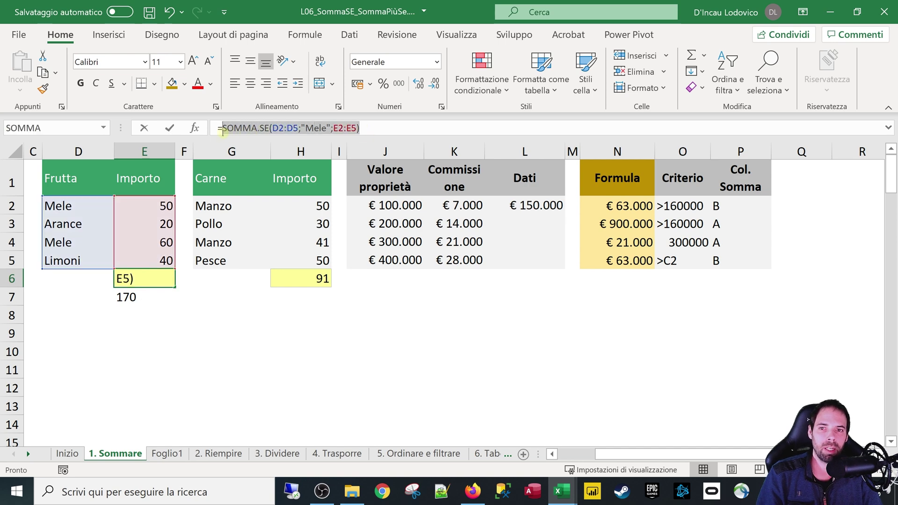
key("Escape")
- Append +SOMMA.SE(D2:D5;"Mele";E2:E5) to the SOMMA.PIÙ.SE formula in H6 and reselect the cell
left_click(301, 280)
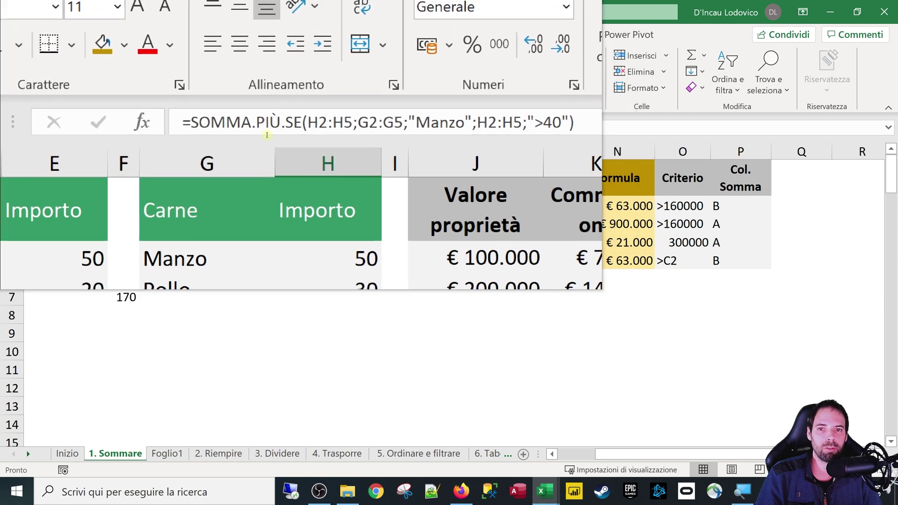
left_click(462, 128)
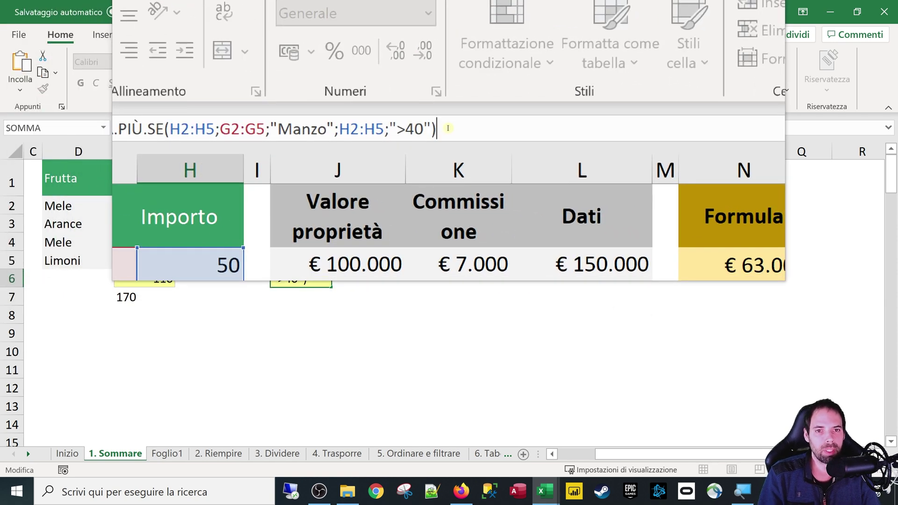
type("+")
key("ctrl+v")
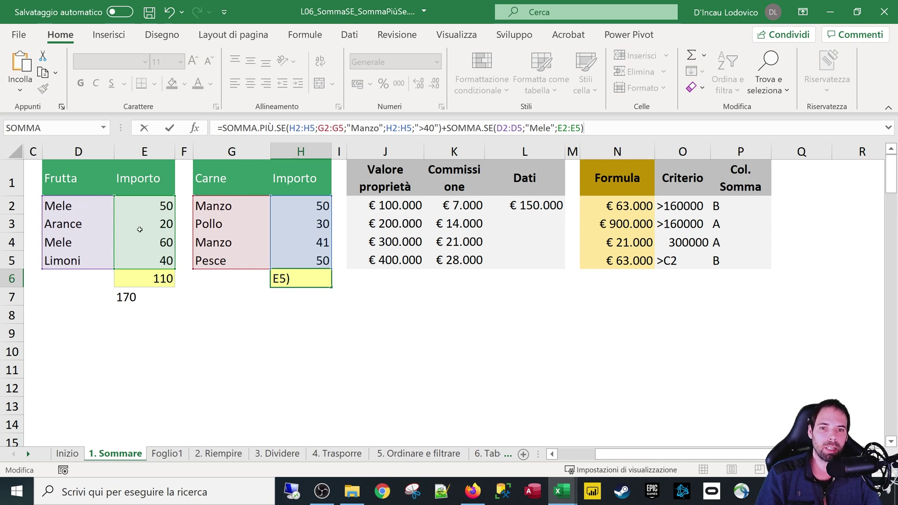
key("Return")
key("Up")
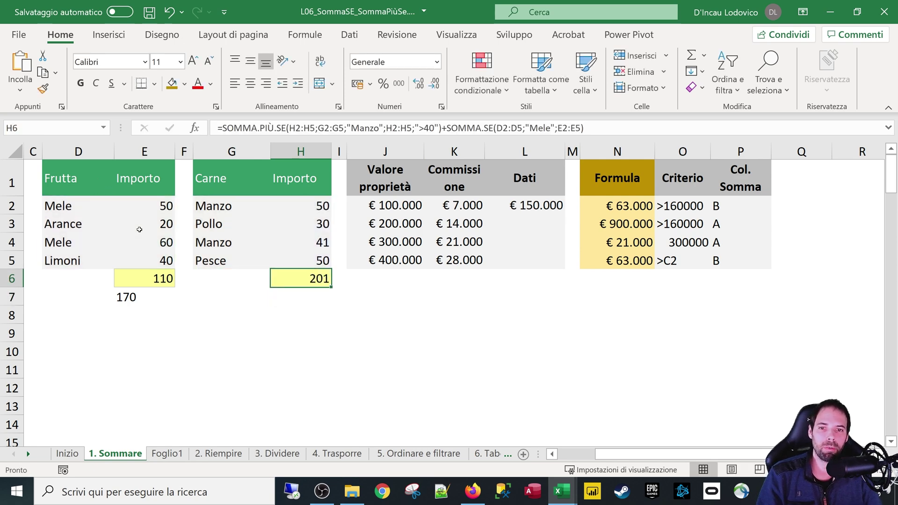
- Review the combined formula in H6, undo the addition of SOMMA.SE, and select H7
key("F2")
key("Escape")
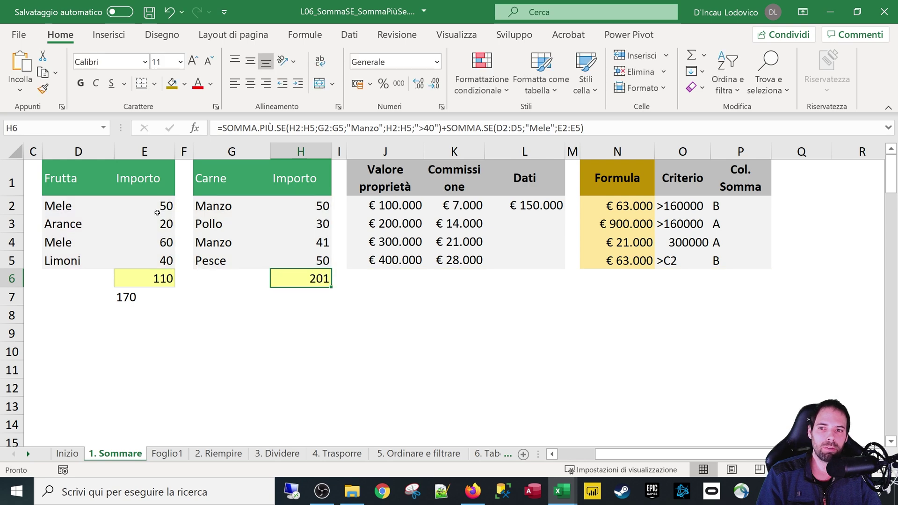
key("ctrl+z")
key("Down")
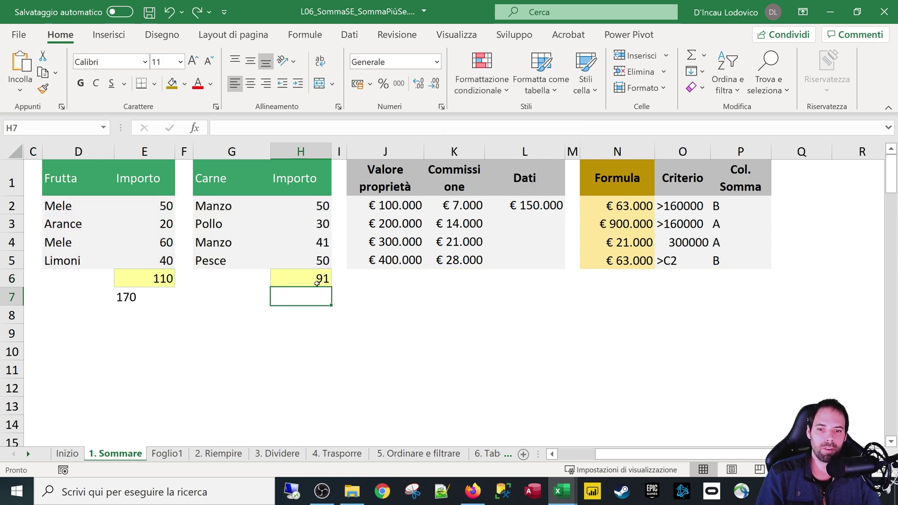
- Try adding the two conditional totals with =H6+E6 in H7, and undo the entry
type("=")
left_click(317, 283)
type("+")
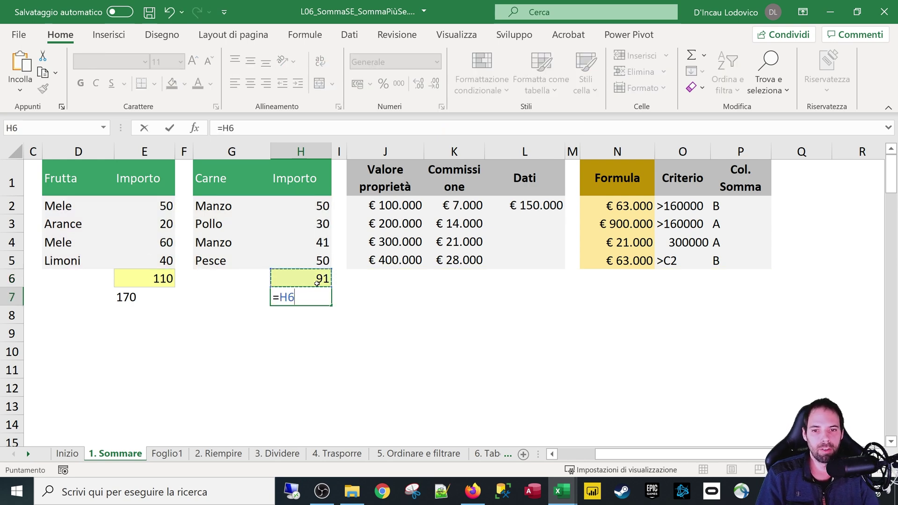
left_click(144, 279)
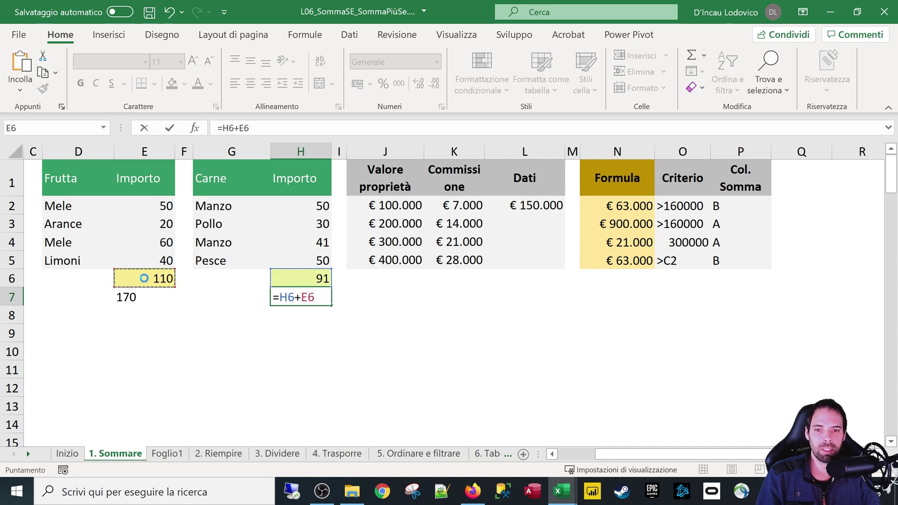
key("Return")
key("Up")
key("ctrl+z")
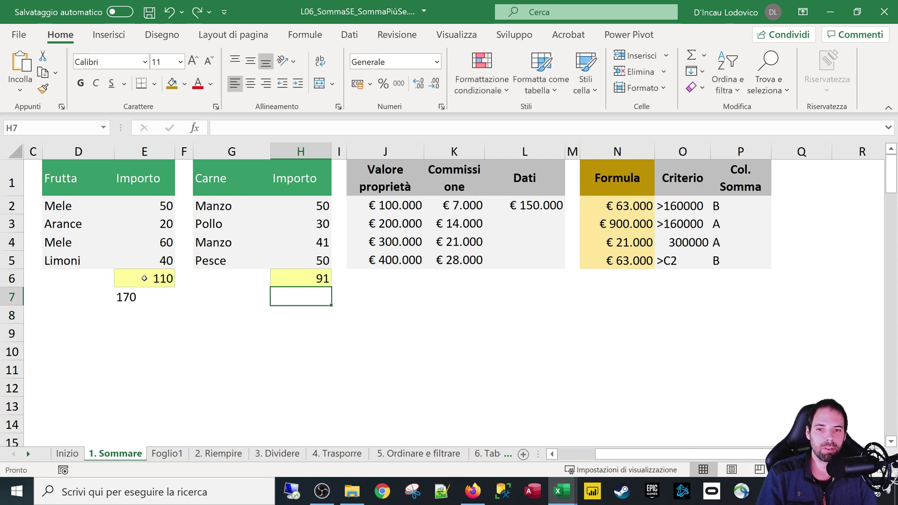
key("ctrl+z")
key("Down")
key("Down")
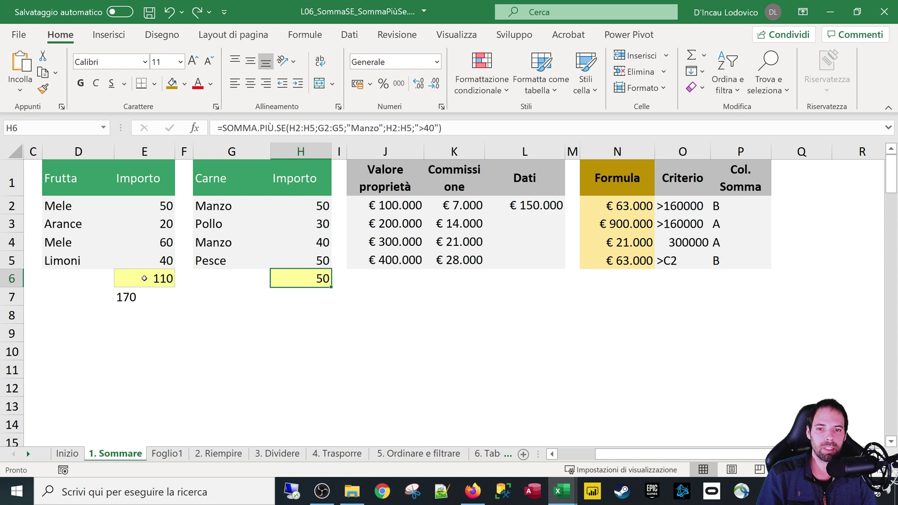
key("ctrl+y")
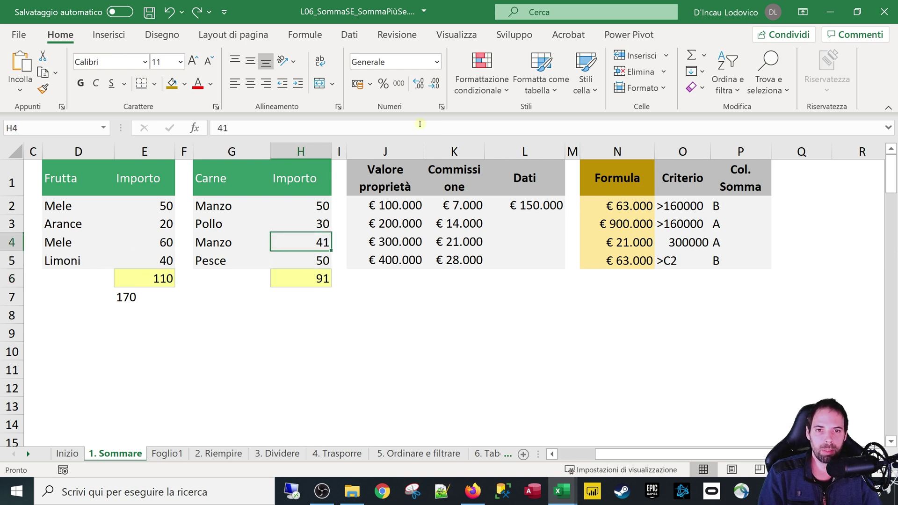
- Extend the SOMMA.PIÙ.SE formula in H6 with +SOMMA.SE(D2:D5;"Mele";E2:E5) and reselect the cell
left_click(312, 284)
key("F2")
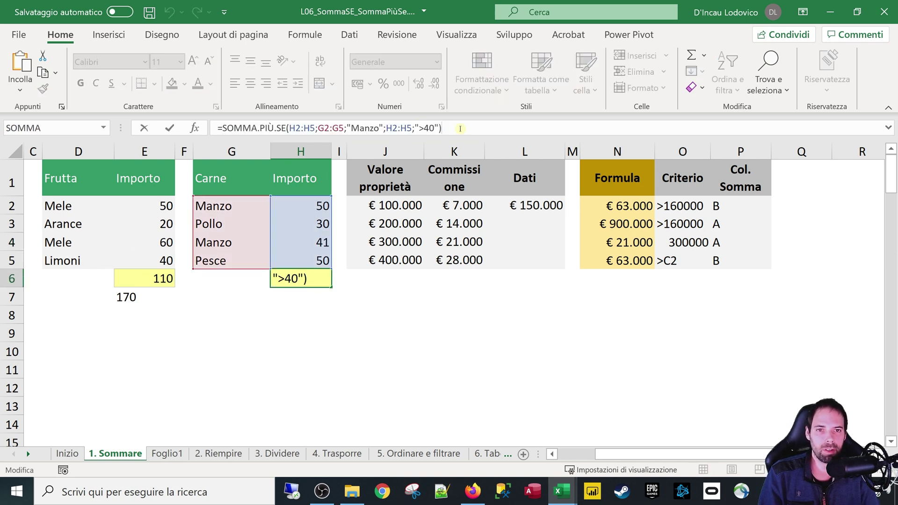
type("+SOMMA.SE(D2:D5;\"Mele\";E2:E5)")
key("Return")
key("Up")
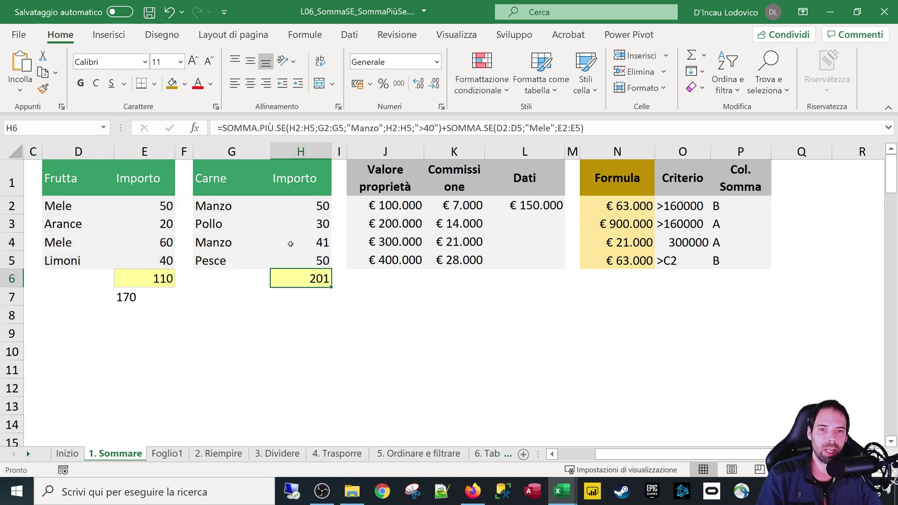
- Divide the combined total by 5 with the formula =H6/5 in H7
left_click(318, 300)
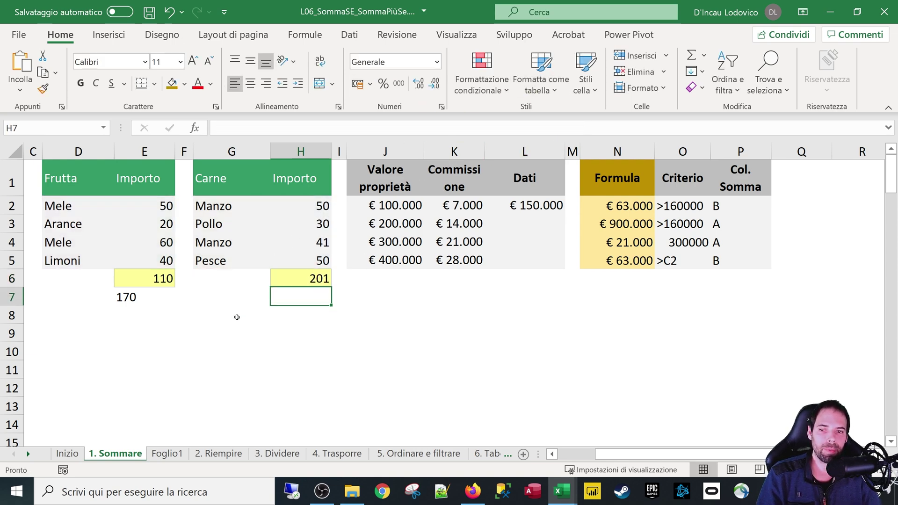
left_click(213, 312)
left_click(303, 303)
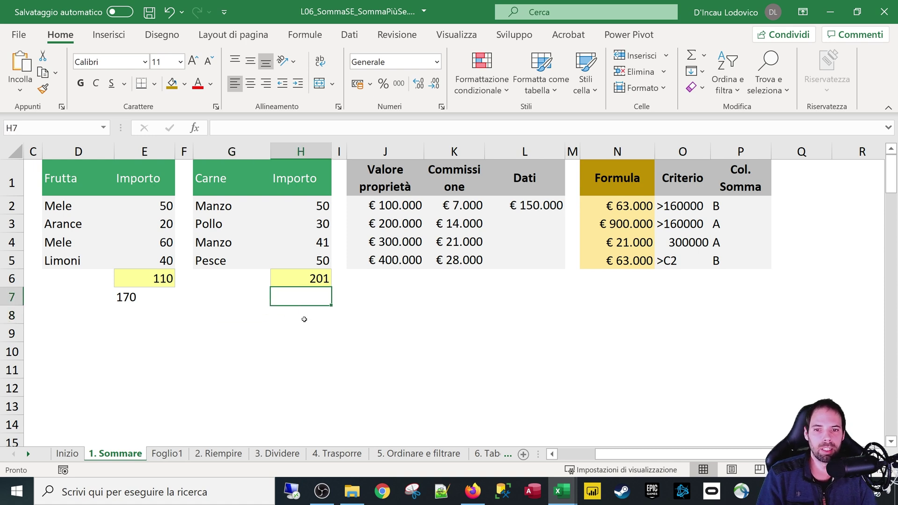
type("=")
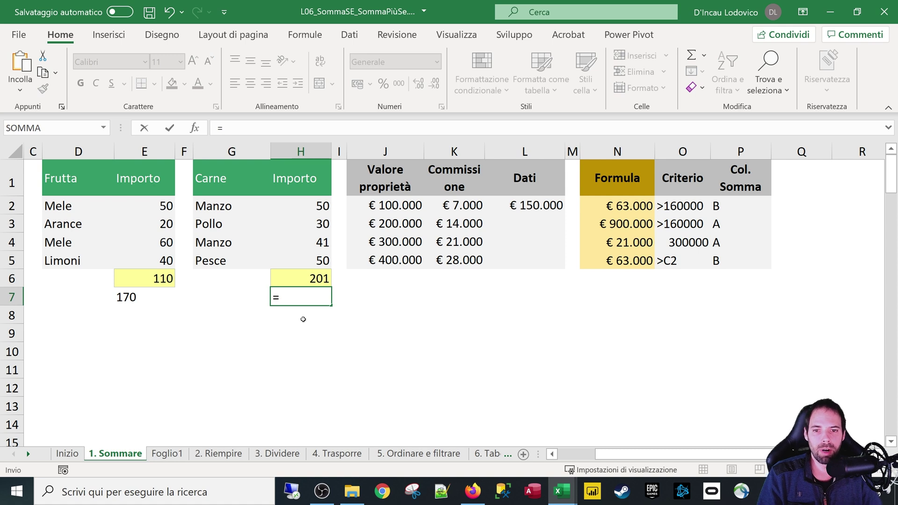
left_click(300, 278)
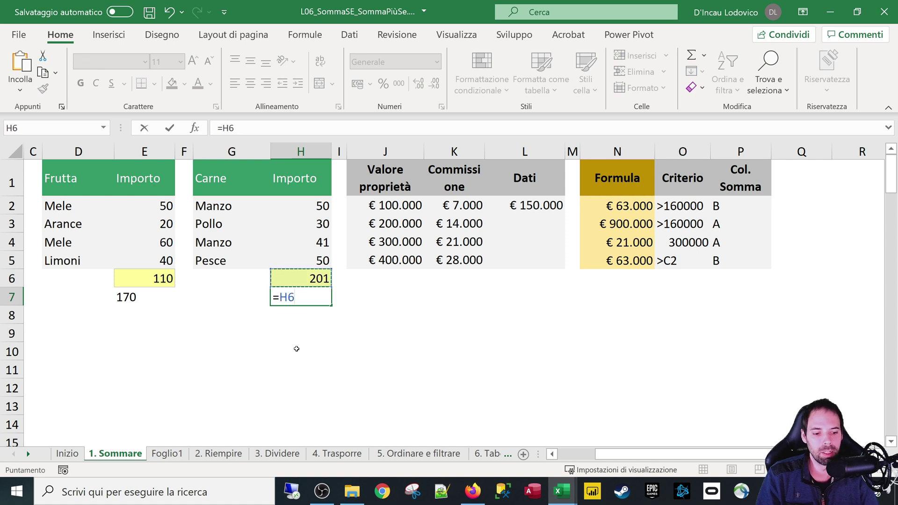
type("/")
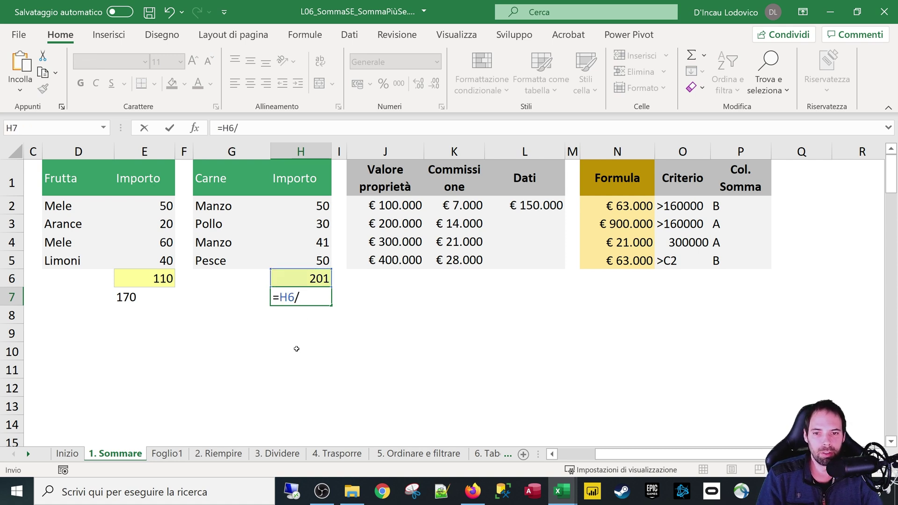
type("5")
key("Return")
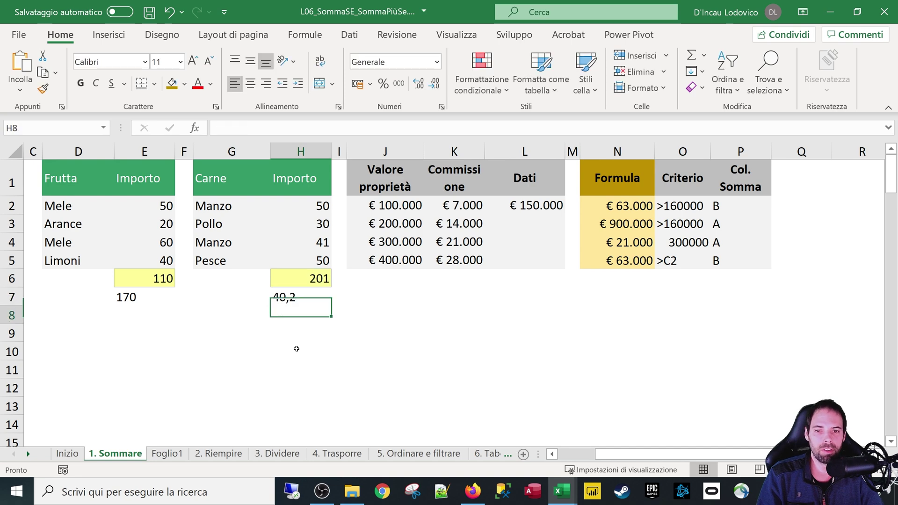
- Multiply the division result by 5 with the formula =H7*5 in H8
type("=")
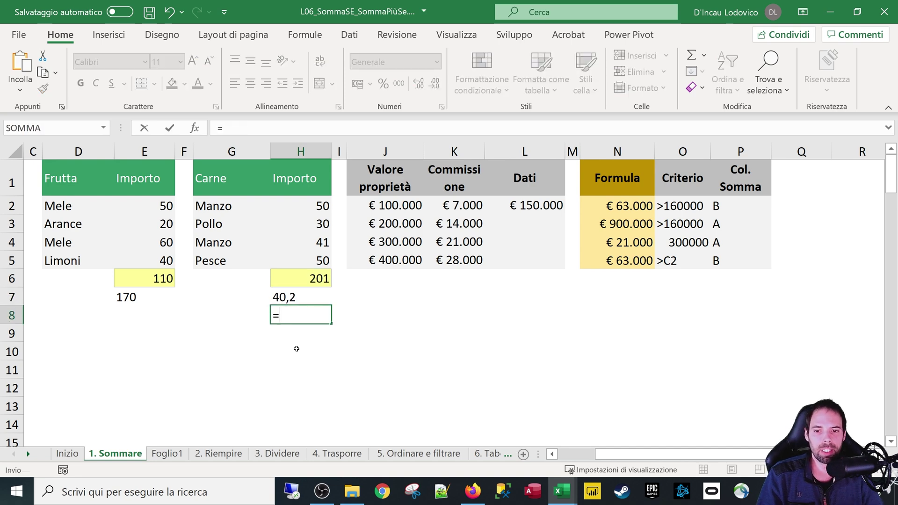
key("Up")
type("*")
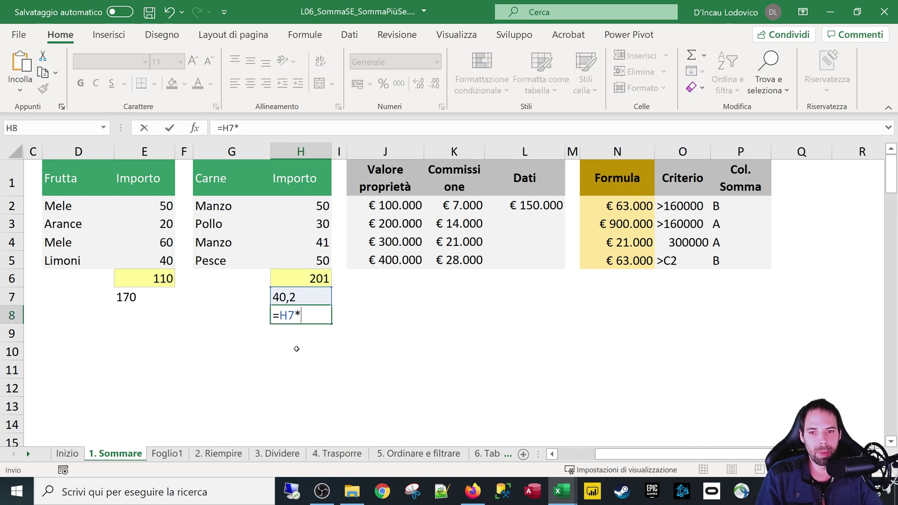
type("5")
key("Return")
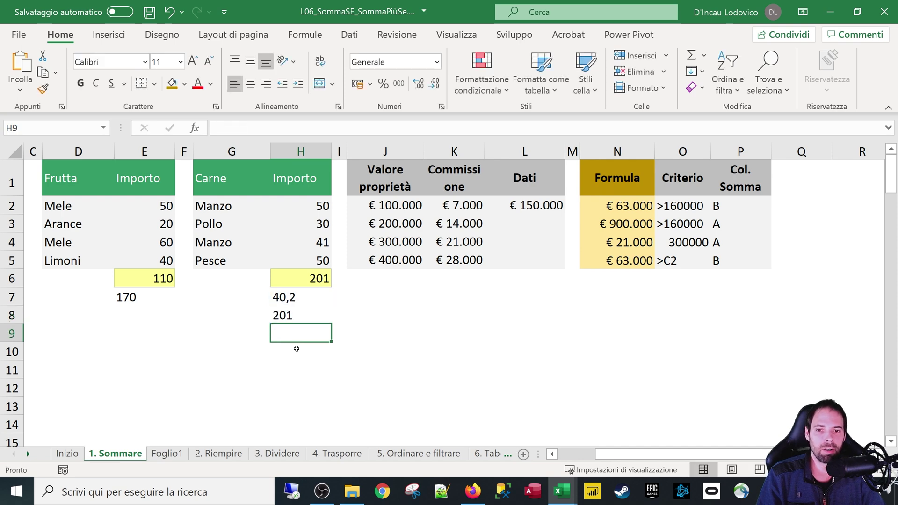
- Replace the constant 5 in H8's formula with a reference to E6, giving =H7*E6
key("Up")
key("Up")
key("Down")
key("F2")
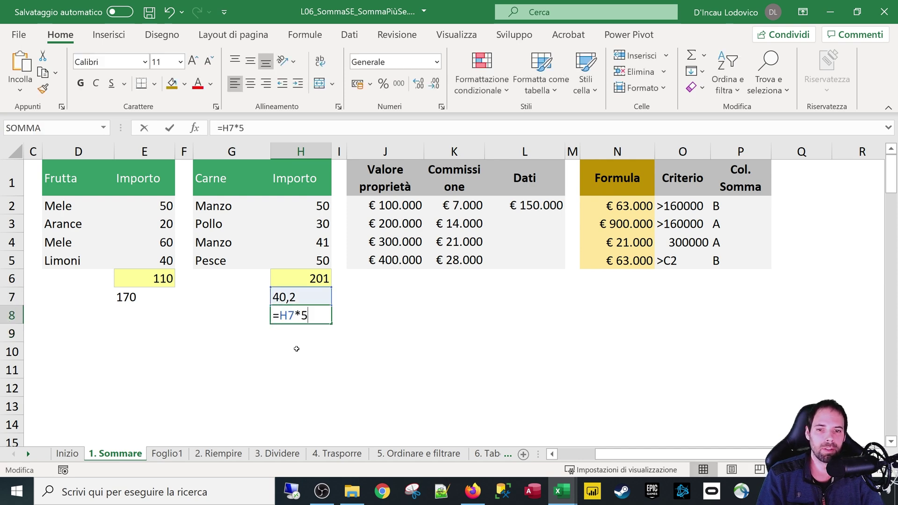
key("BackSpace")
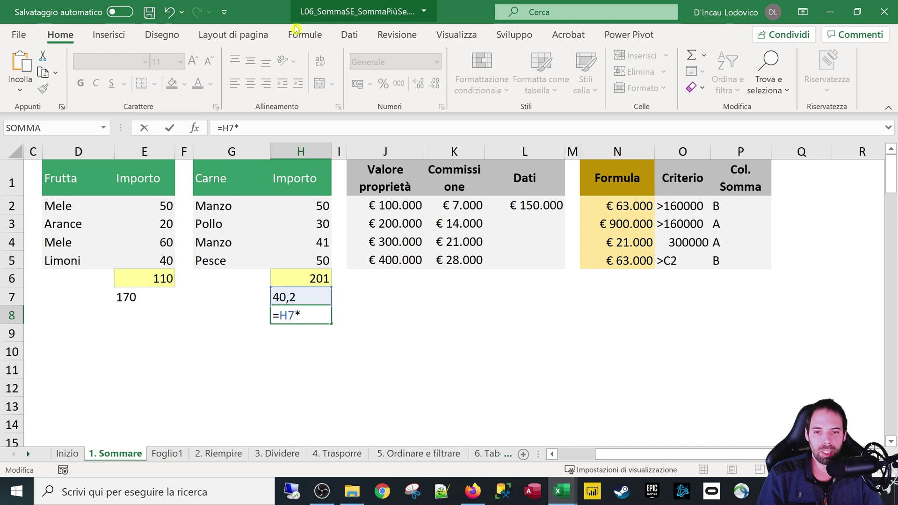
left_click(152, 279)
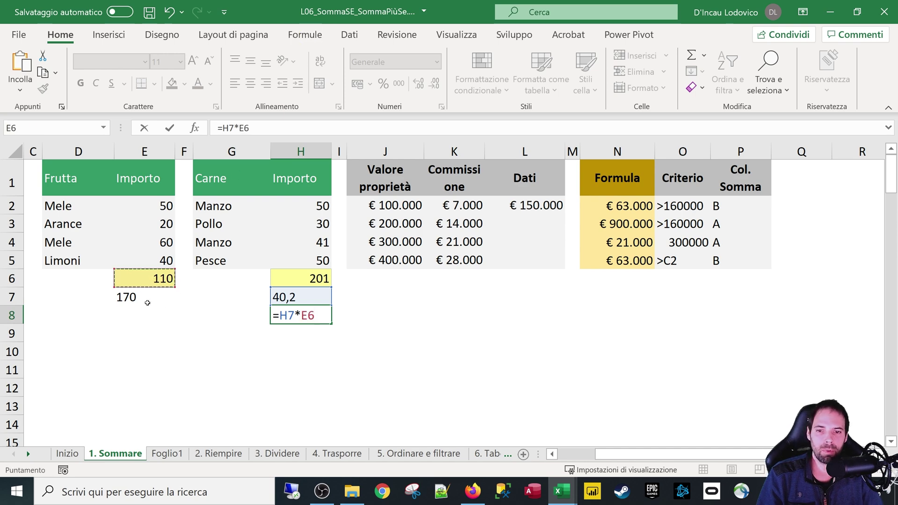
left_click(297, 321)
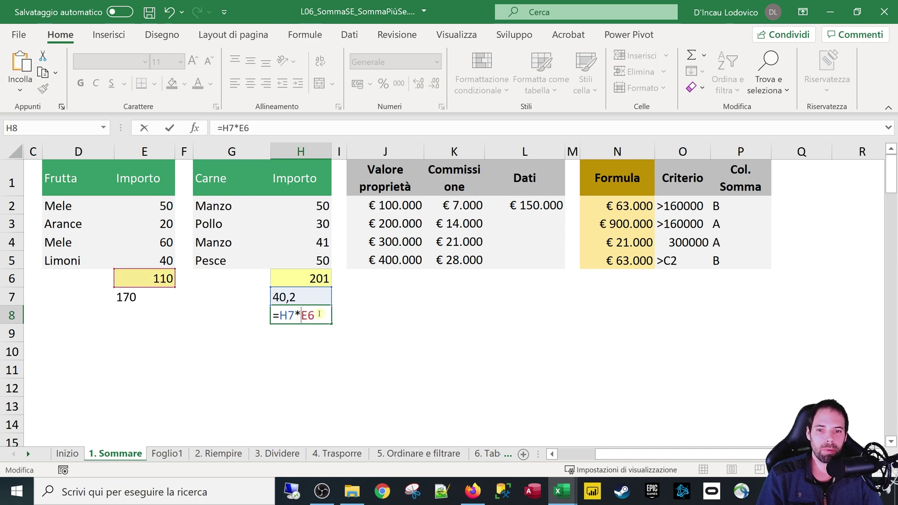
key("Return")
- Insert H2+H3+ ahead of H7*E6 in H8's formula and reselect the cell
double_click(314, 313)
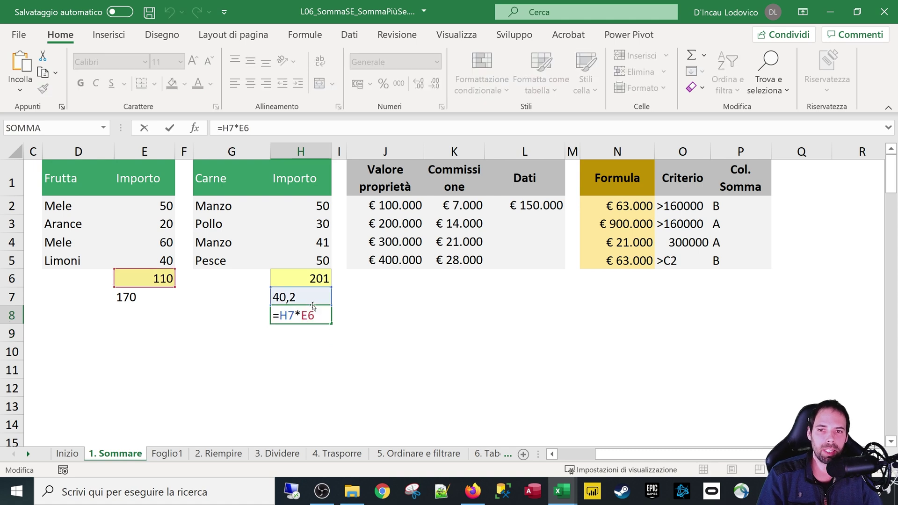
left_click(223, 128)
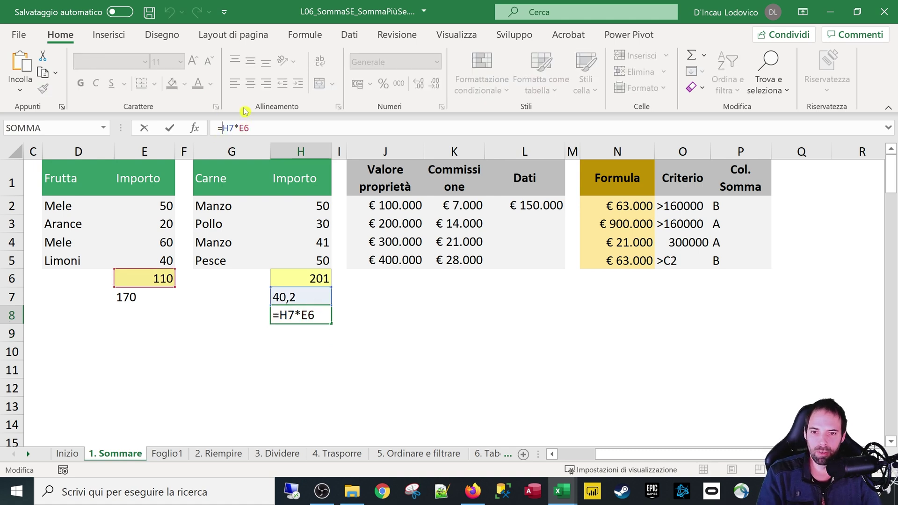
left_click(317, 207)
type("+")
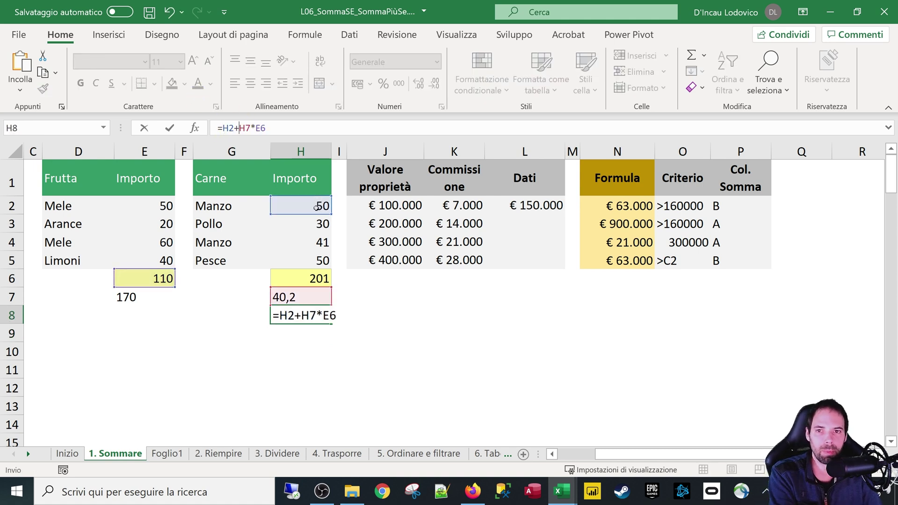
left_click(314, 224)
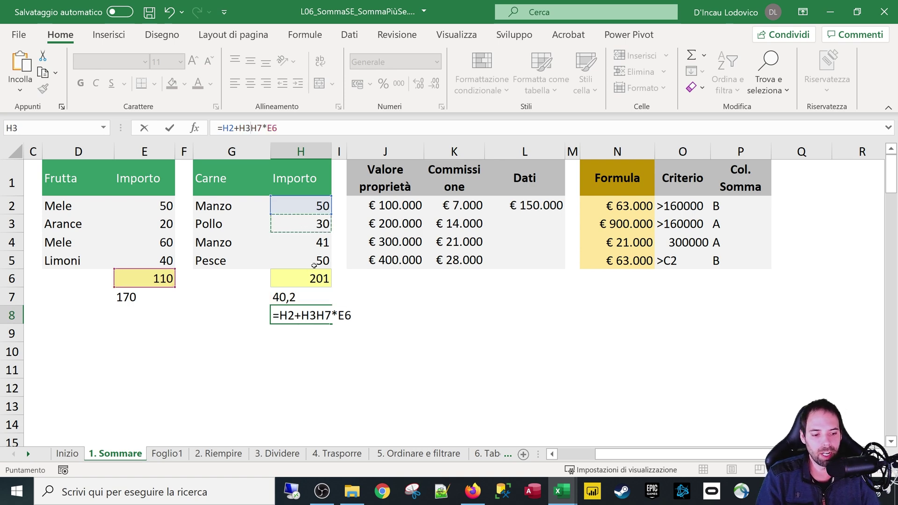
type("+")
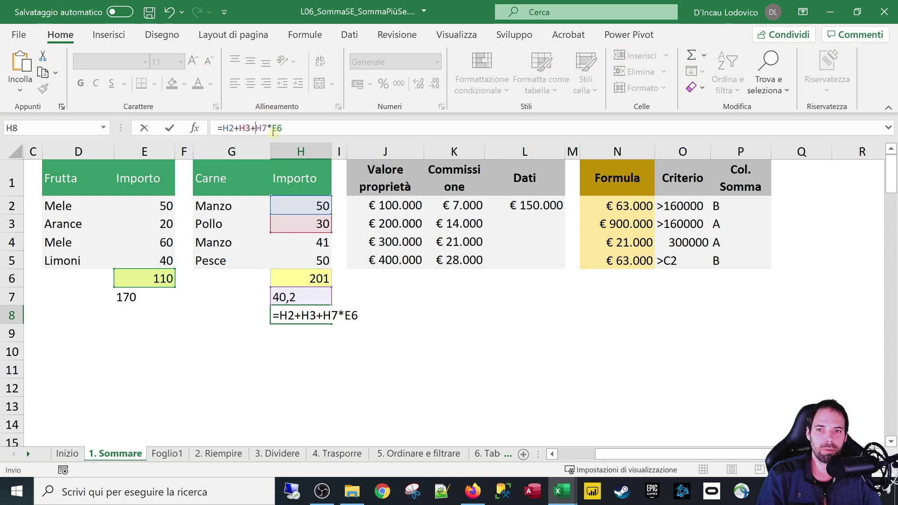
key("Return")
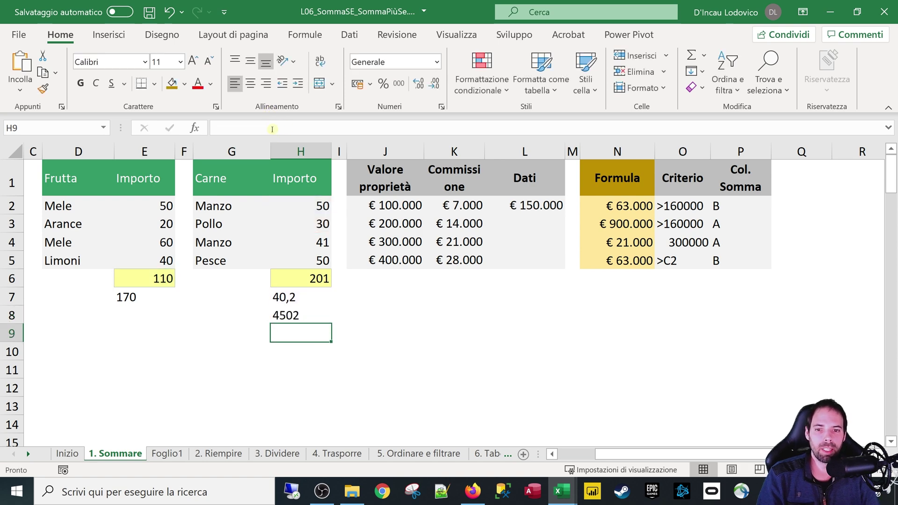
key("Up")
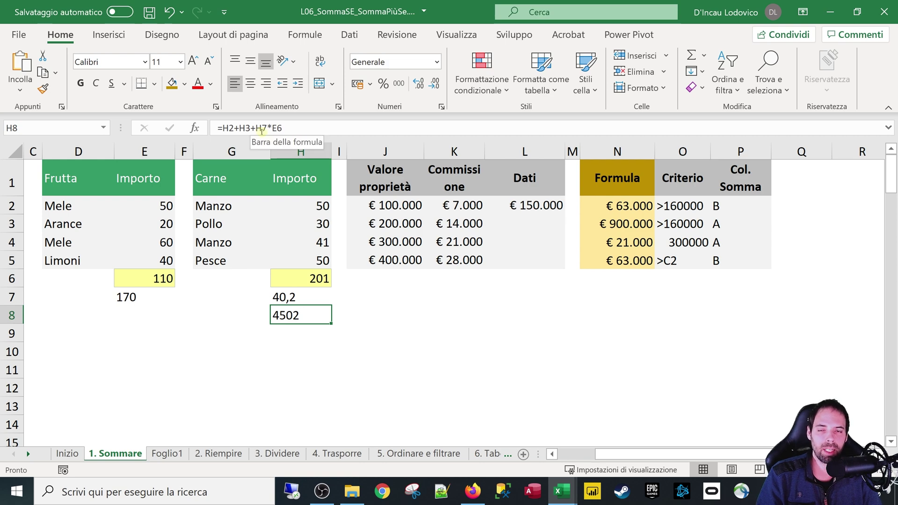
- Magnify the formula in H8 and enclose its additions in parentheses, making it =(H2+H3+H7)*E6
key("super+plus")
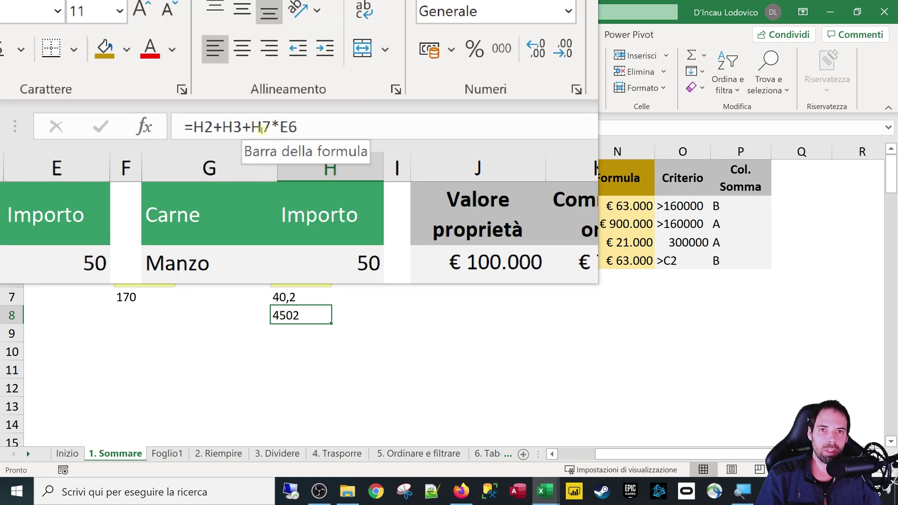
left_click_drag(255, 130, 225, 129)
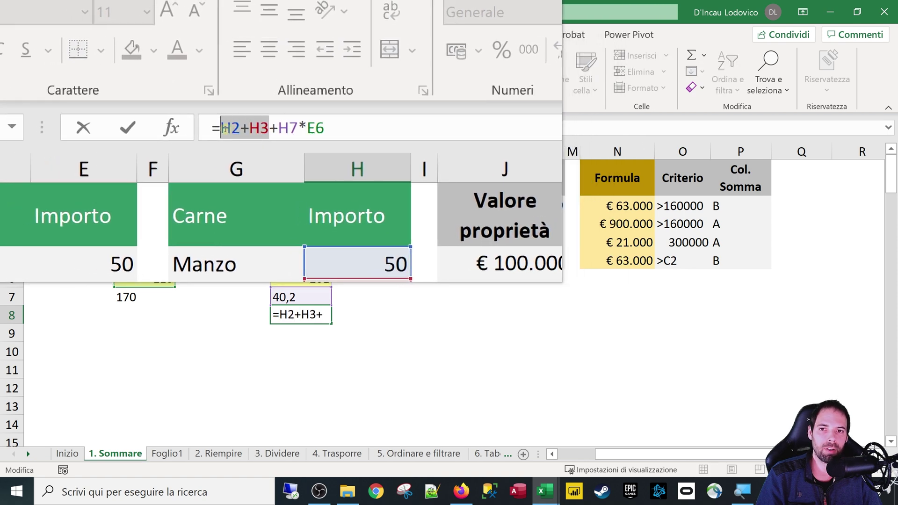
left_click(269, 127)
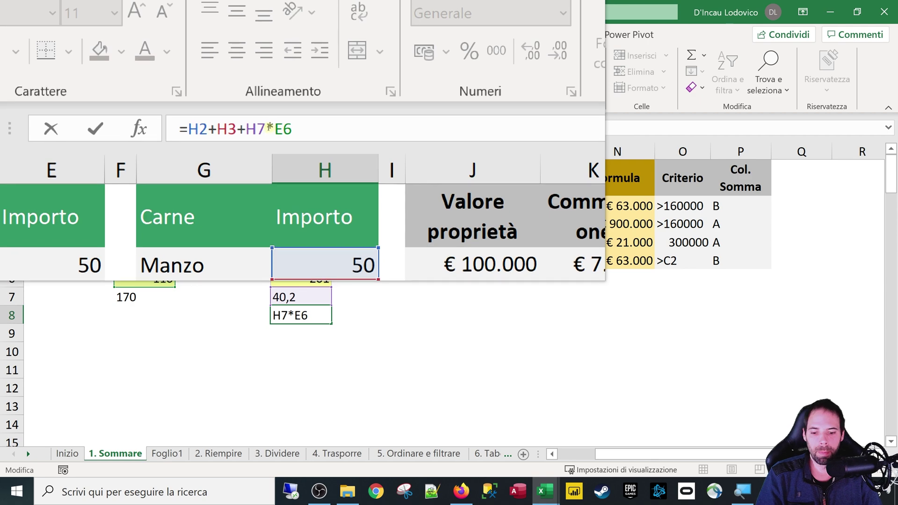
type(")")
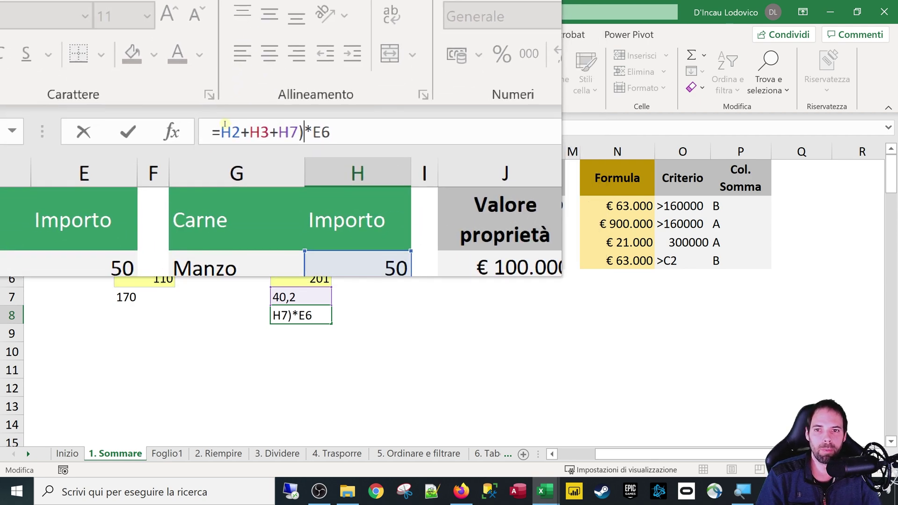
left_click(216, 153)
type("(")
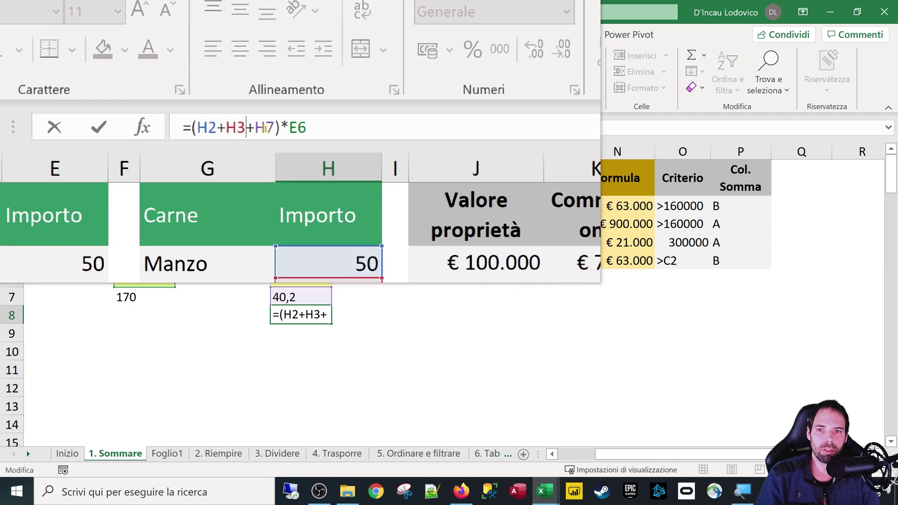
key("Right")
key("Right")
key("Right")
key("Right")
key("Right")
key("Right")
key("Right")
key("Right")
key("Right")
key("Right")
key("Right")
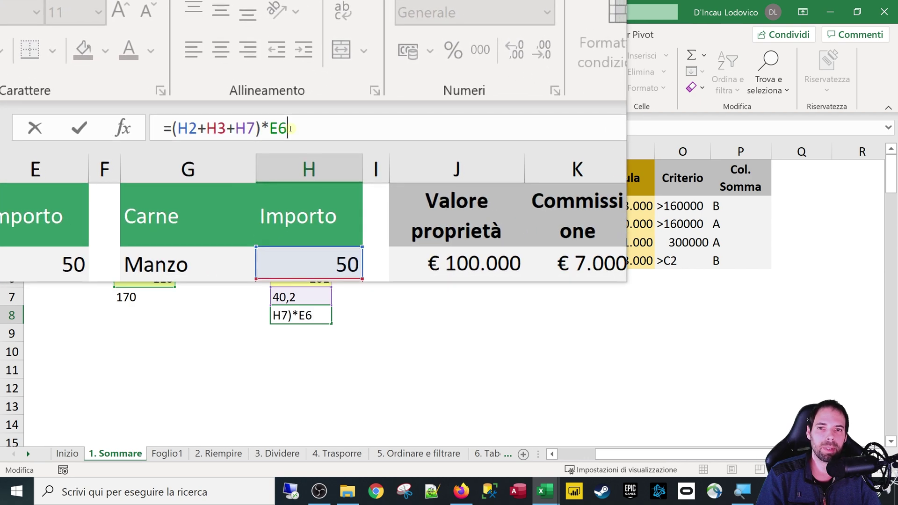
key("Return")
key("Up")
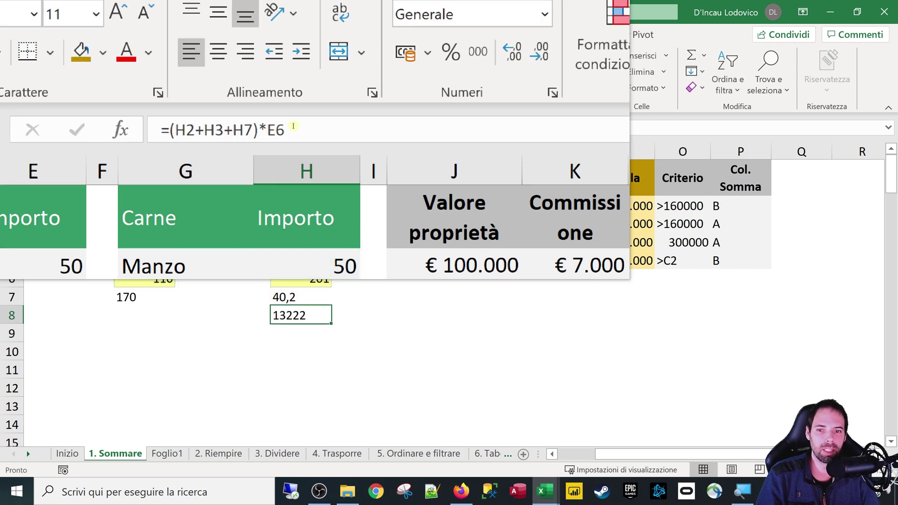
key("super+Escape")
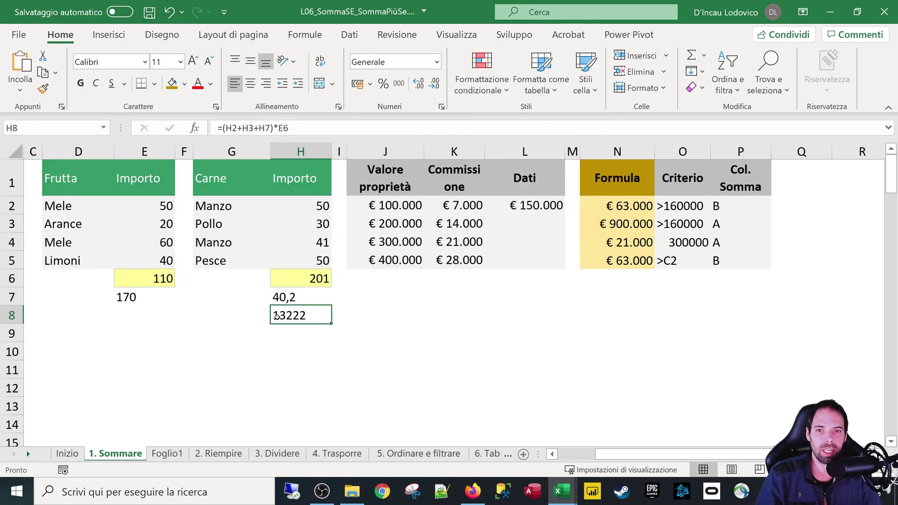
left_click(119, 189)
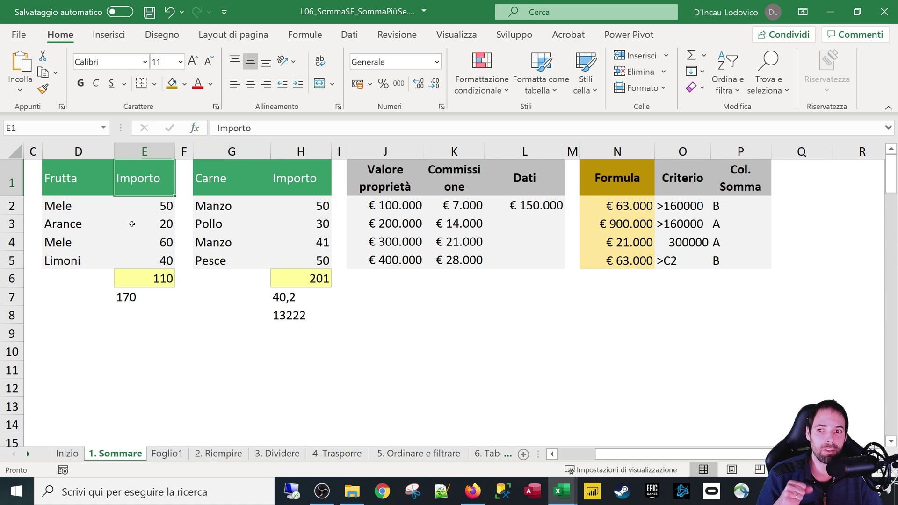
left_click(92, 178)
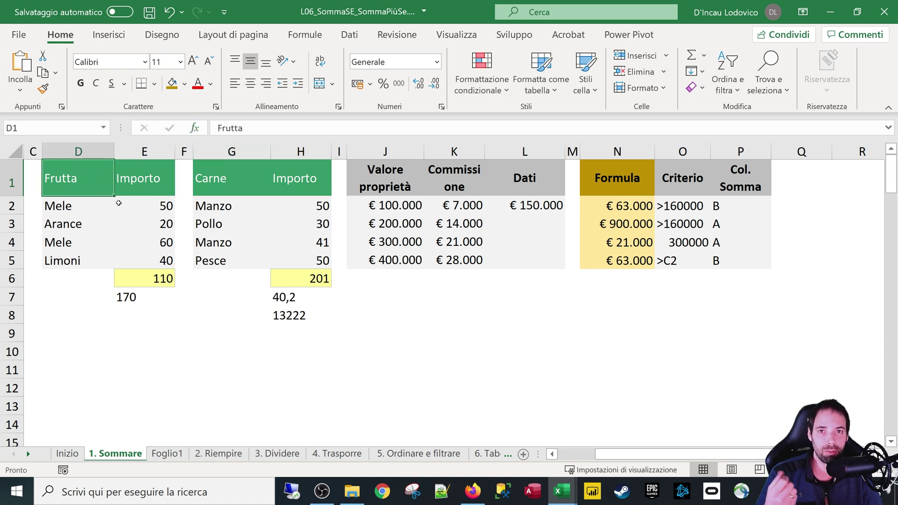